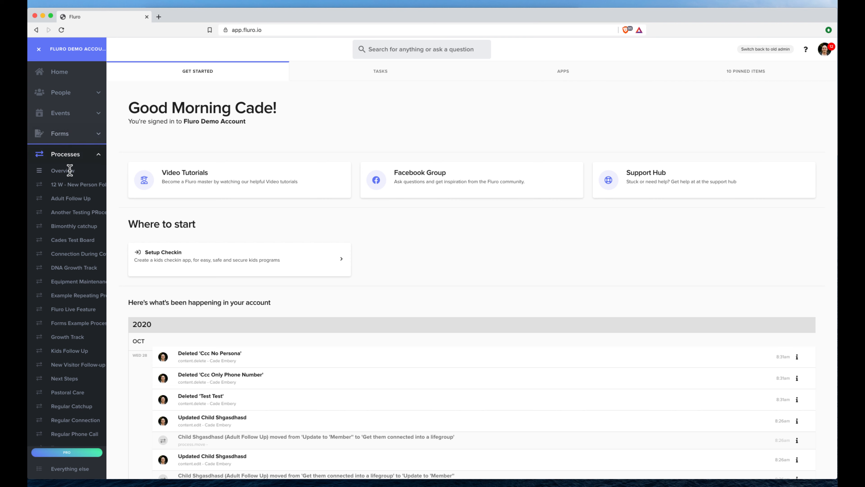
- Open the 12 W - New Person Follow Up kanban board from the Processes sidebar and scroll its columns
left_click(74, 188)
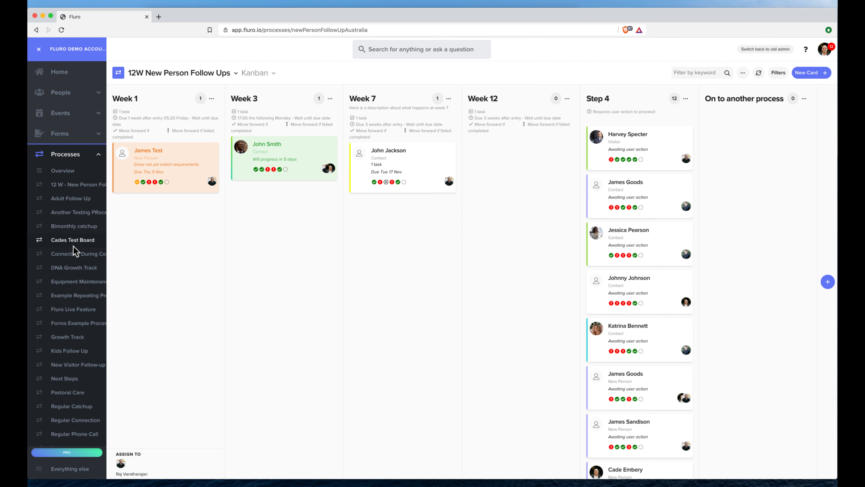
scroll(73, 247, "down", 3)
- Browse the Venue hire approvals and Volunteer Application Process boards, then show the Processes Overview
scroll(75, 252, "down", 2)
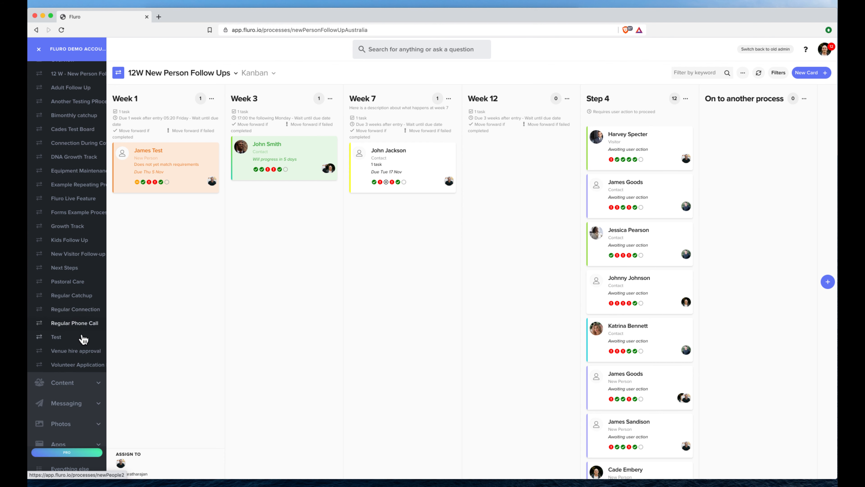
left_click(83, 353)
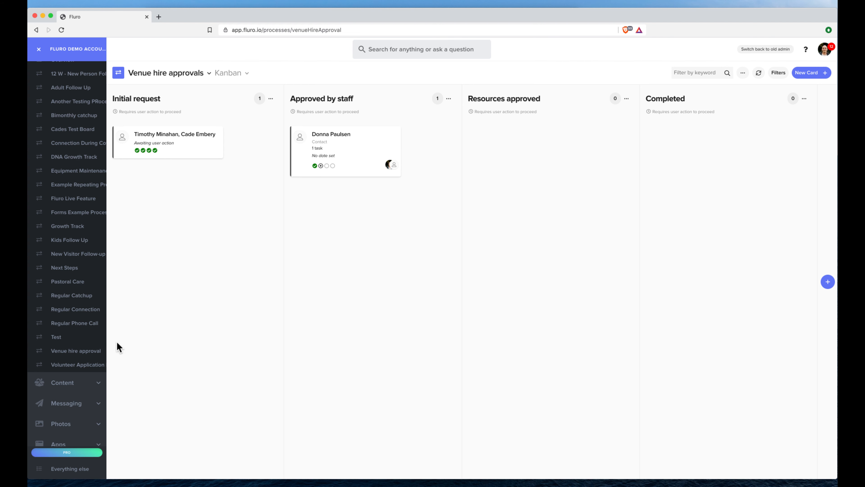
left_click(77, 365)
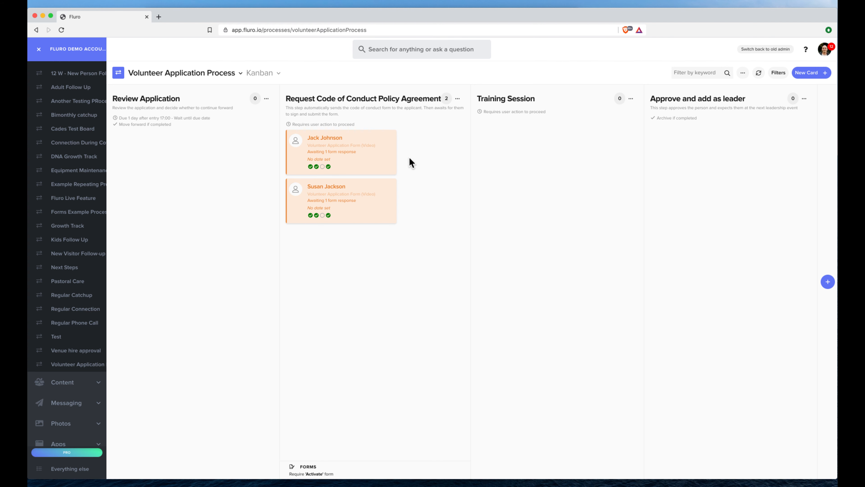
scroll(59, 145, "up", 3)
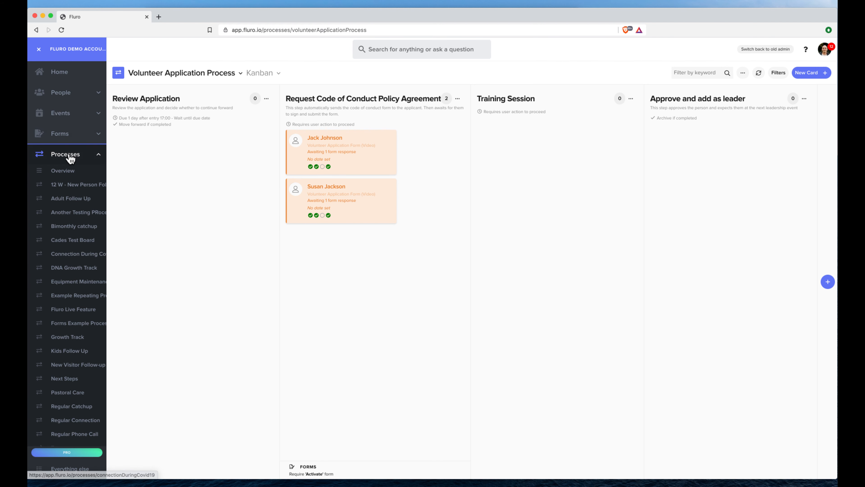
left_click(69, 171)
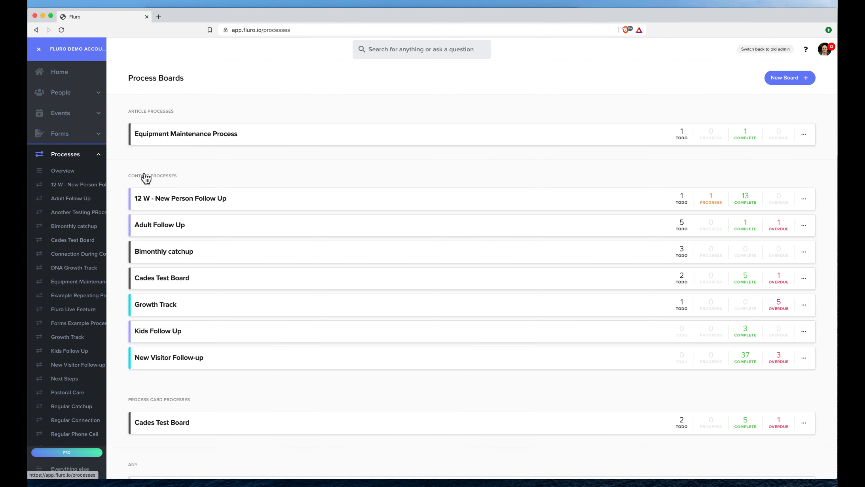
- Start a new process board titled 'Band Member Process'
left_click(786, 83)
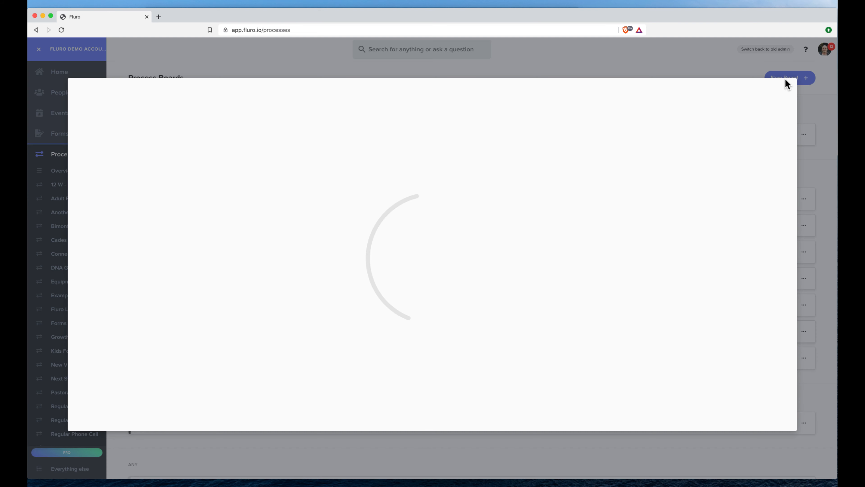
left_click(378, 161)
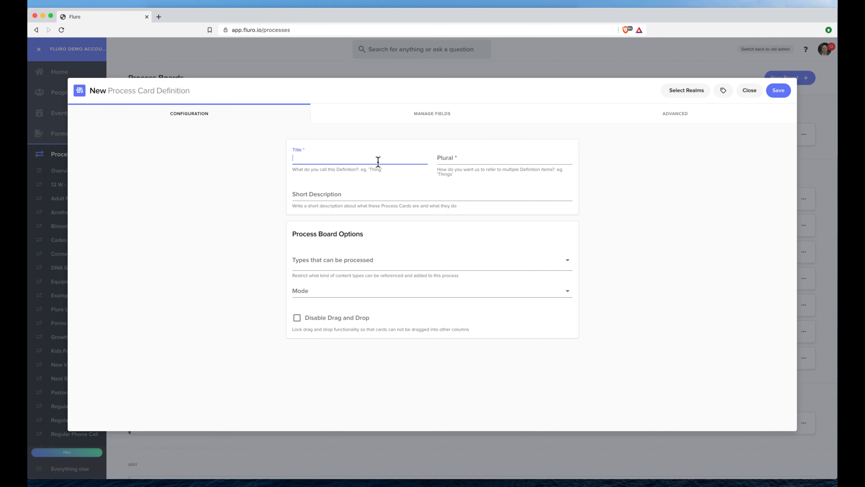
type("Band Membe")
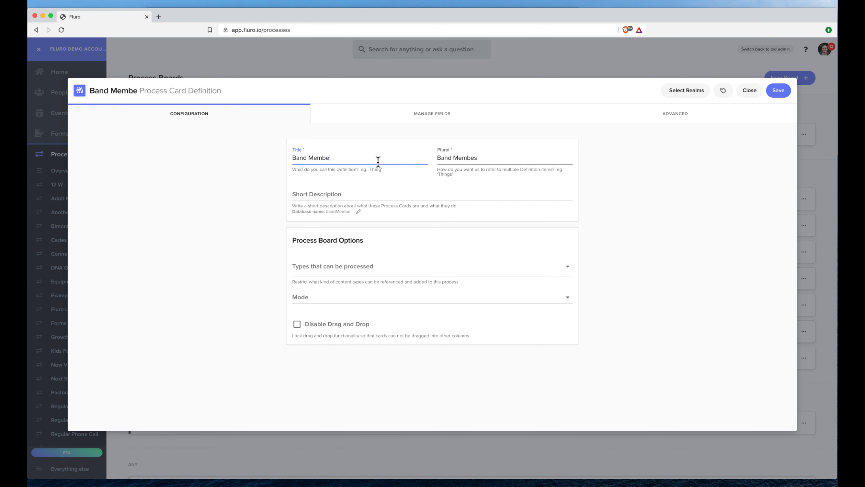
type("r Process")
- Add the short description 'This is the process a person needs to take to become a band member'
left_click(376, 192)
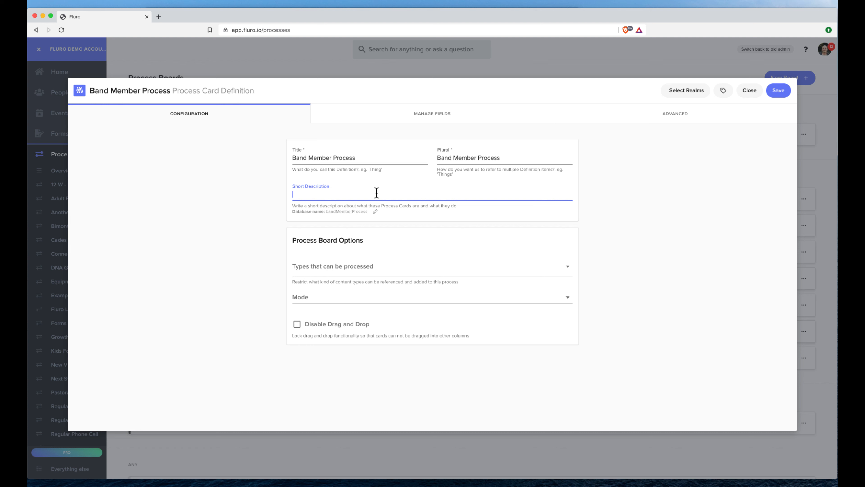
type("This is the process a pson")
key("BackSpace")
key("BackSpace")
key("BackSpace")
key("BackSpace")
type("erson need st")
key("BackSpace")
key("BackSpace")
key("BackSpace")
type("s to take to b")
type("come a")
key("BackSpace")
key("BackSpace")
key("BackSpace")
key("BackSpace")
key("BackSpace")
key("BackSpace")
type("ecome a band member")
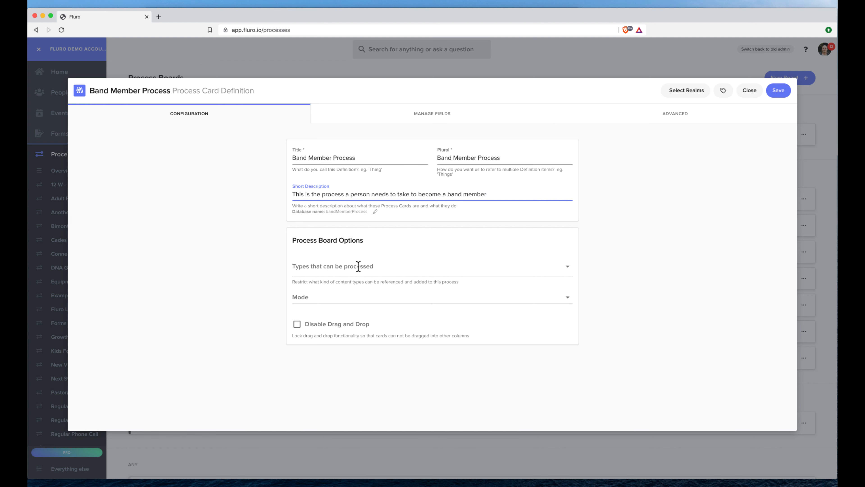
- Set the board's Mode to Kanban / Lanes instead of Linear Progression
left_click(340, 297)
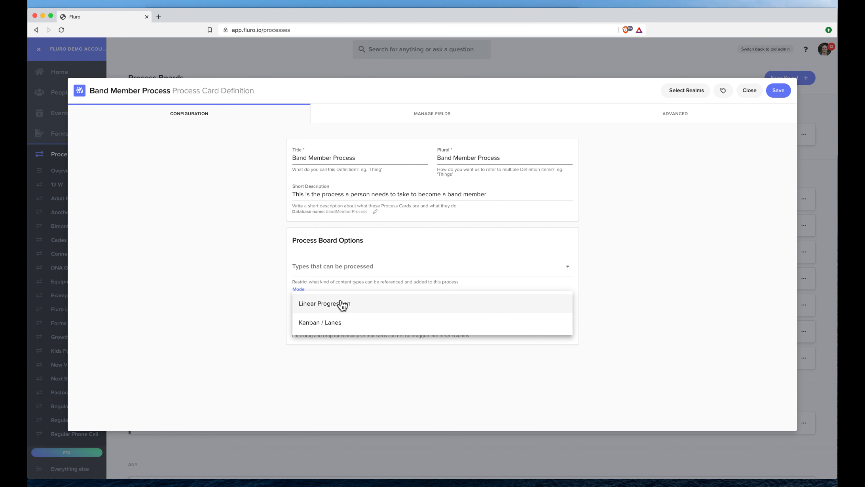
left_click(342, 303)
left_click(348, 296)
left_click(361, 329)
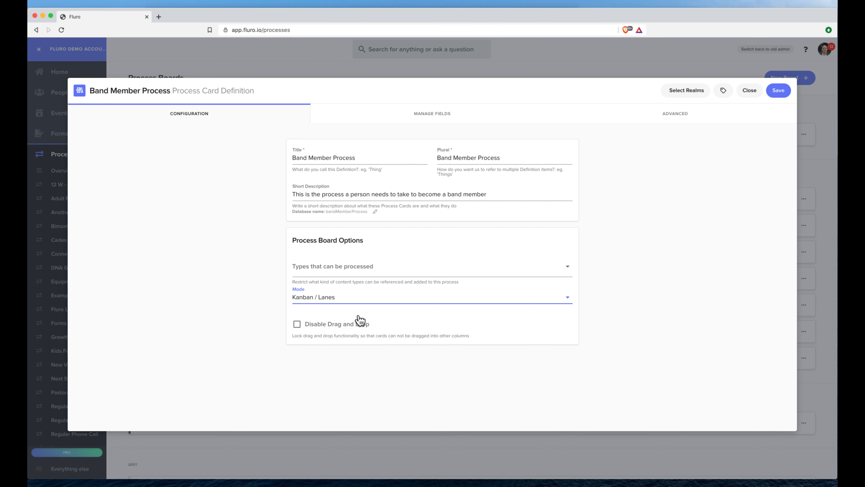
left_click(360, 297)
left_click(357, 303)
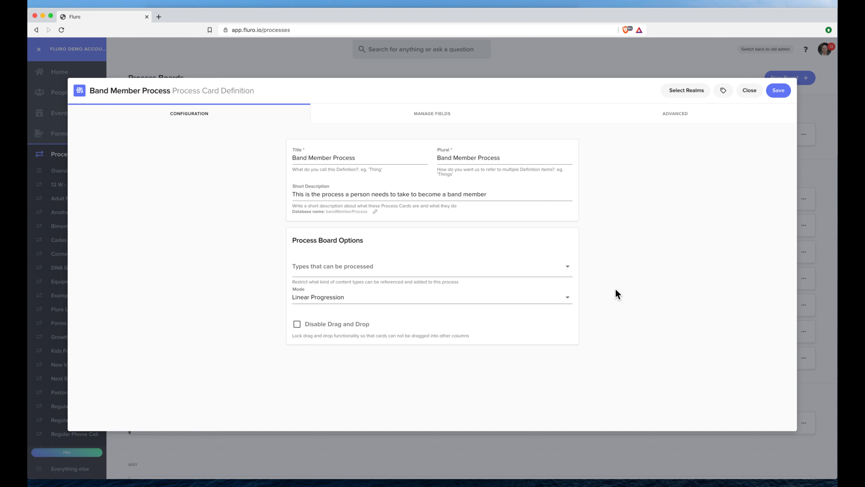
left_click(421, 297)
left_click(403, 323)
left_click(612, 313)
- Assign Band Member Process to the Australia realm and save the board
left_click(687, 90)
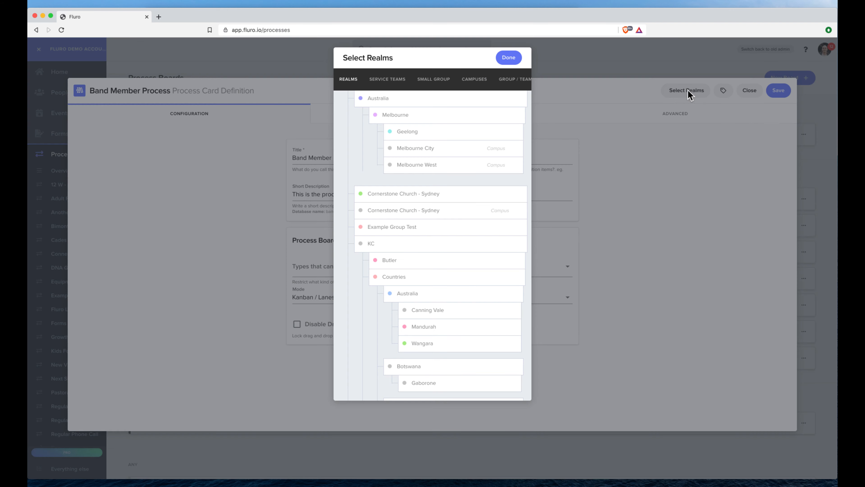
left_click(397, 98)
left_click(511, 58)
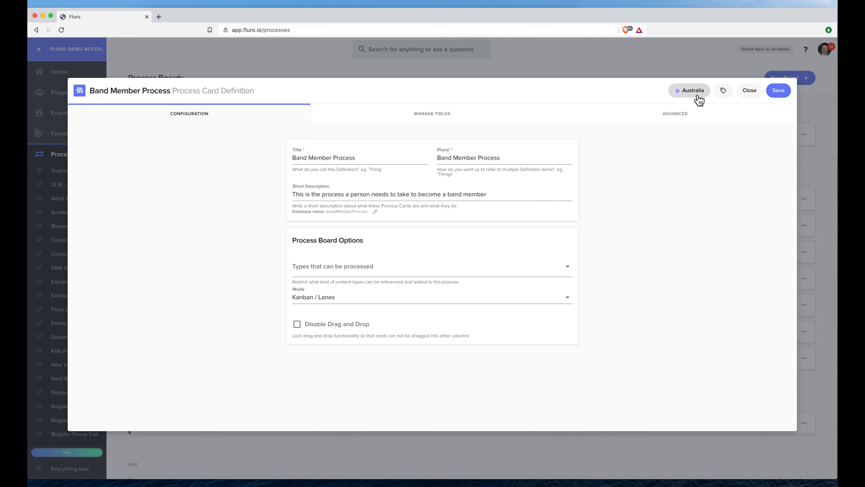
left_click(772, 89)
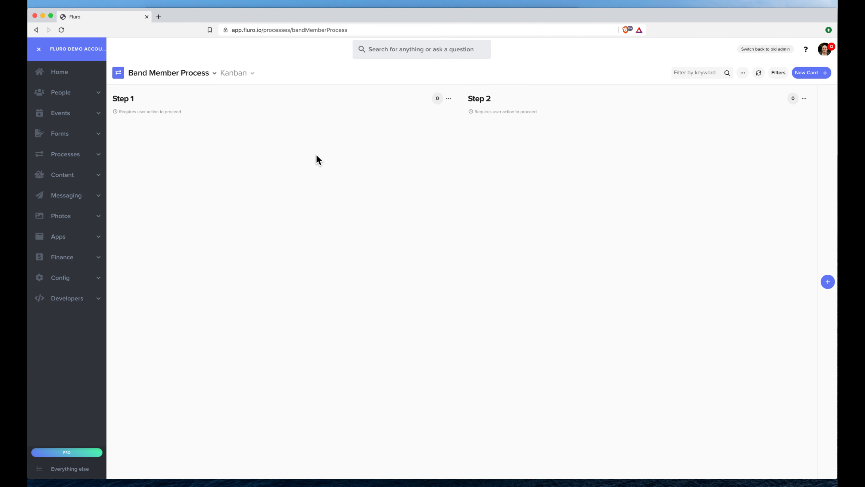
- Retitle Step 1 'Application Received' with a description about checking whether the applicant should move forward
left_click(449, 99)
left_click(419, 113)
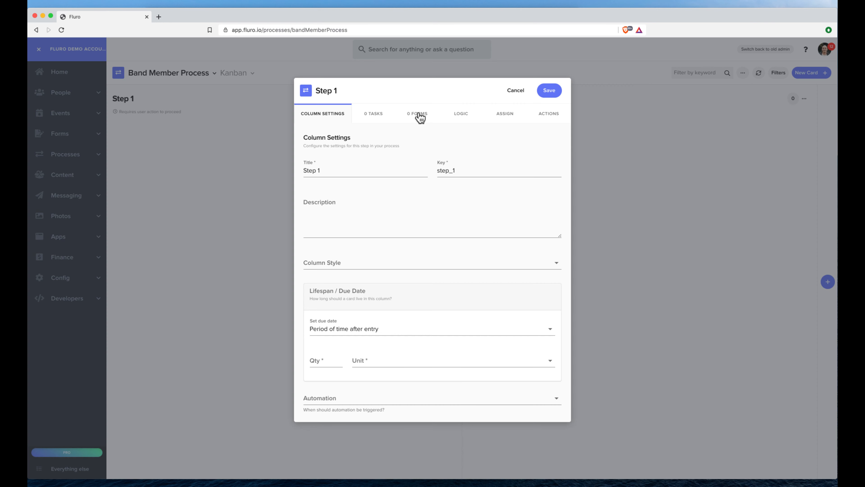
double_click(364, 171)
left_click(364, 171)
type("Application Received")
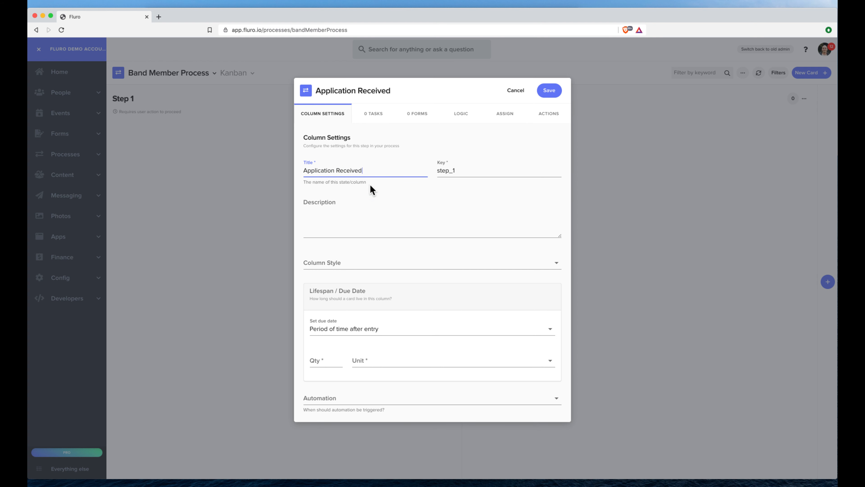
left_click(354, 209)
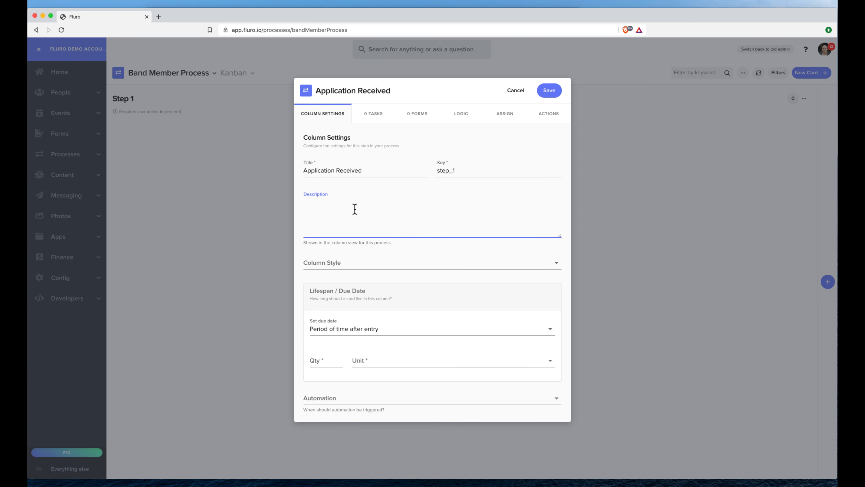
type("We received the form and we need to check whether or ")
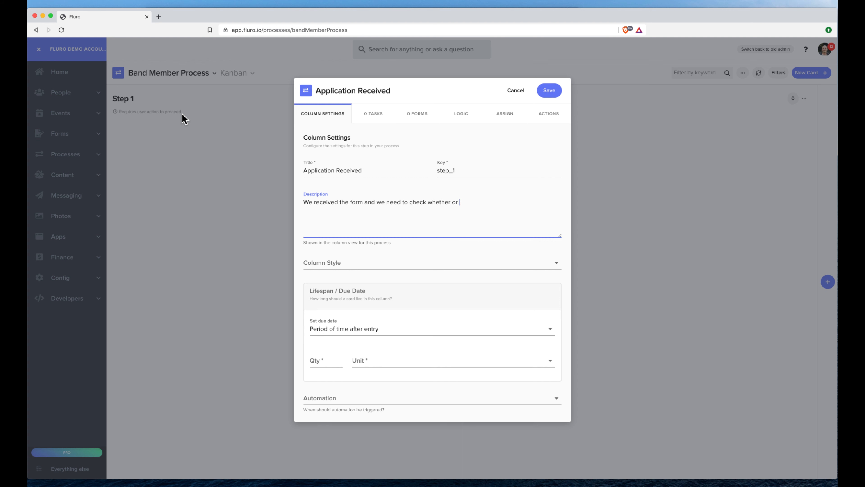
type("not this person should move forward")
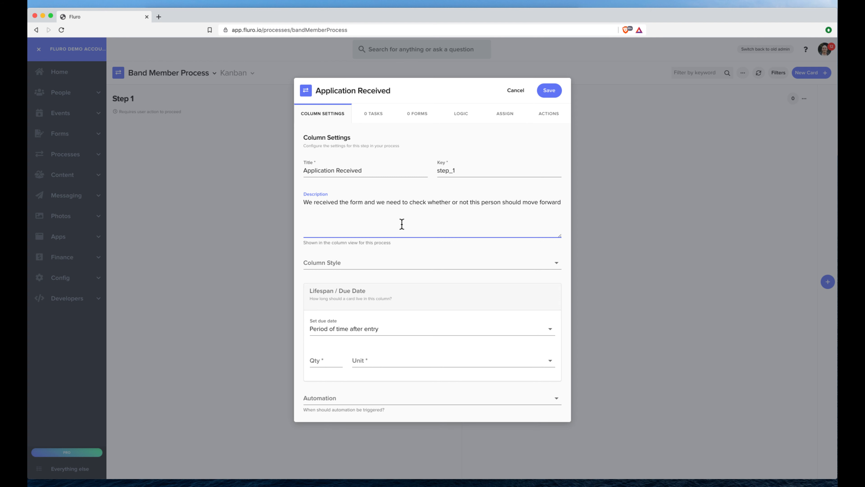
left_click(376, 288)
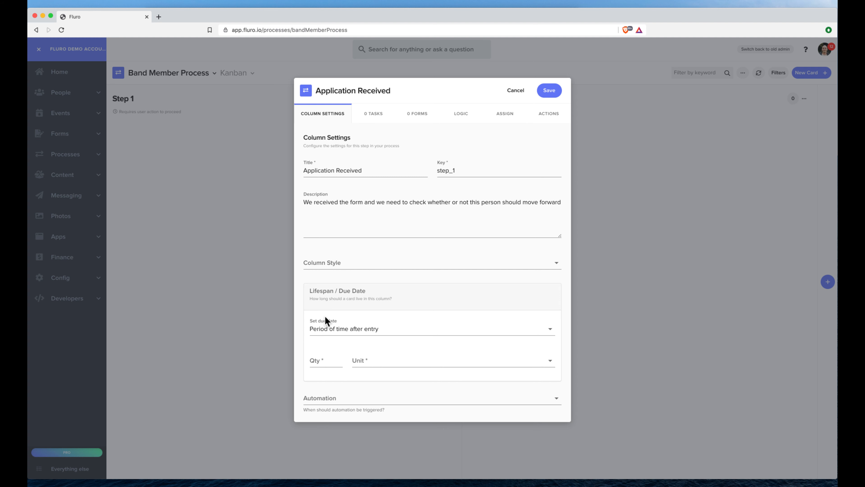
- Set the column's due date to 1 Week after entry
left_click(330, 363)
type("1")
left_click(375, 364)
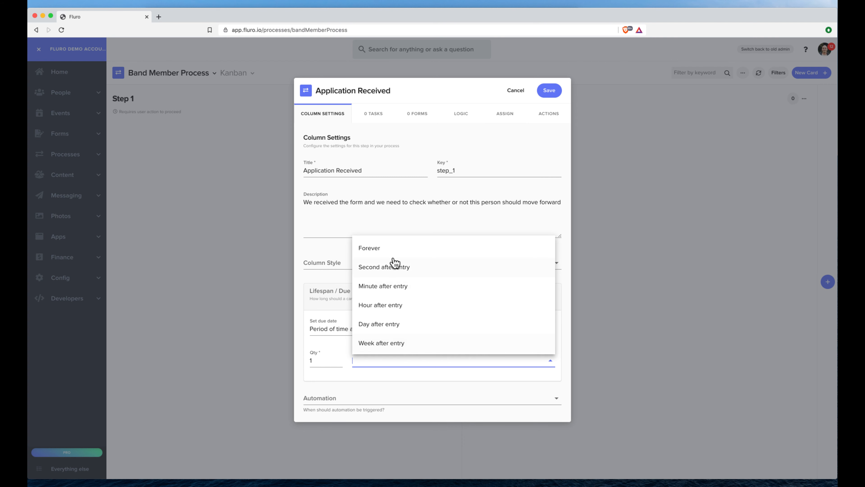
left_click(397, 344)
scroll(414, 345, "down", 1)
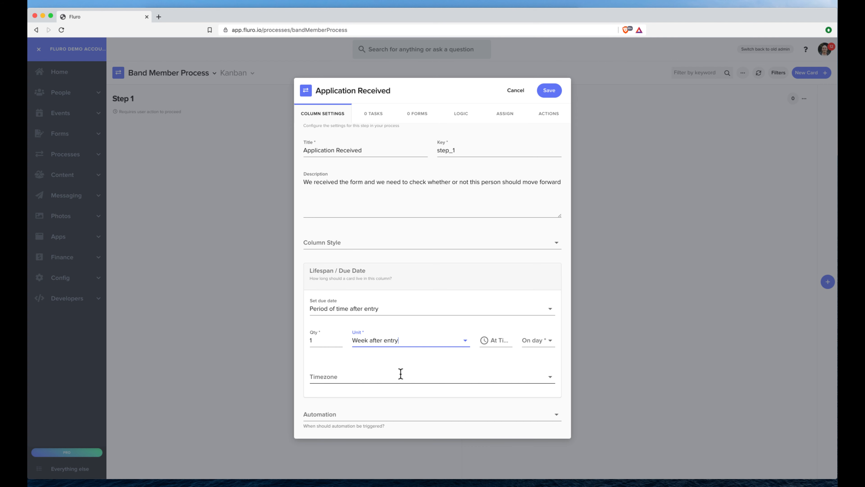
scroll(498, 343, "up", 1)
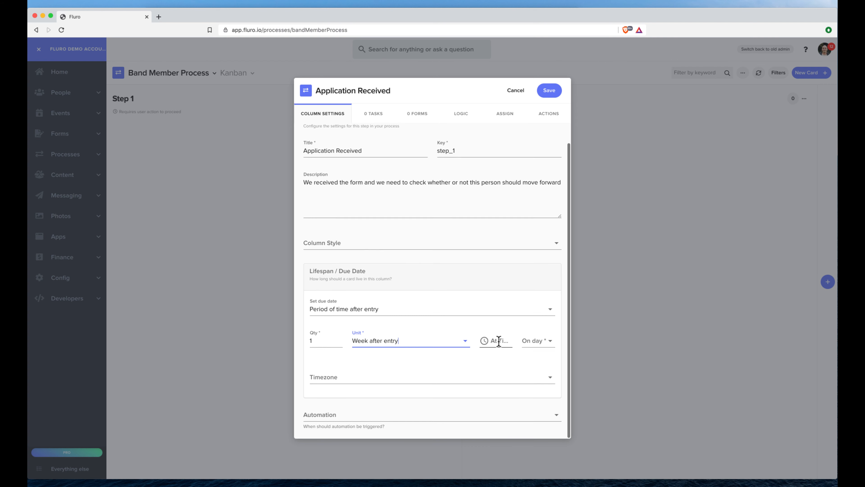
- Make the due time 17:00 on Friday
left_click(496, 341)
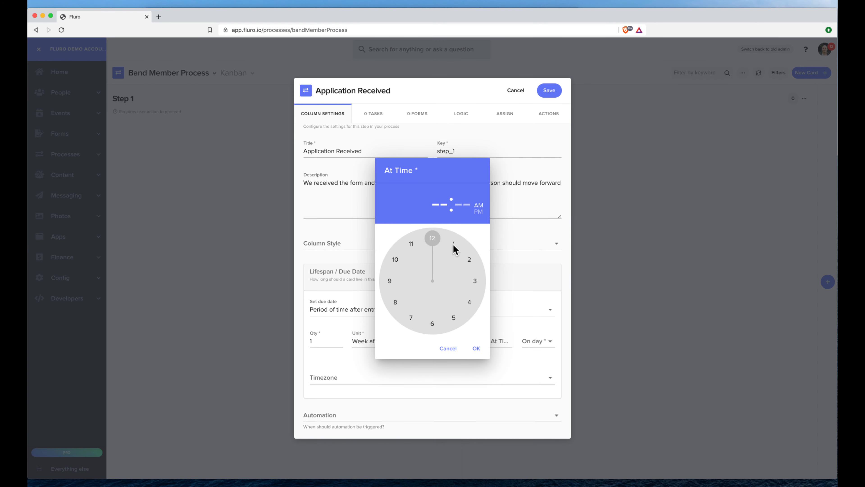
left_click(456, 320)
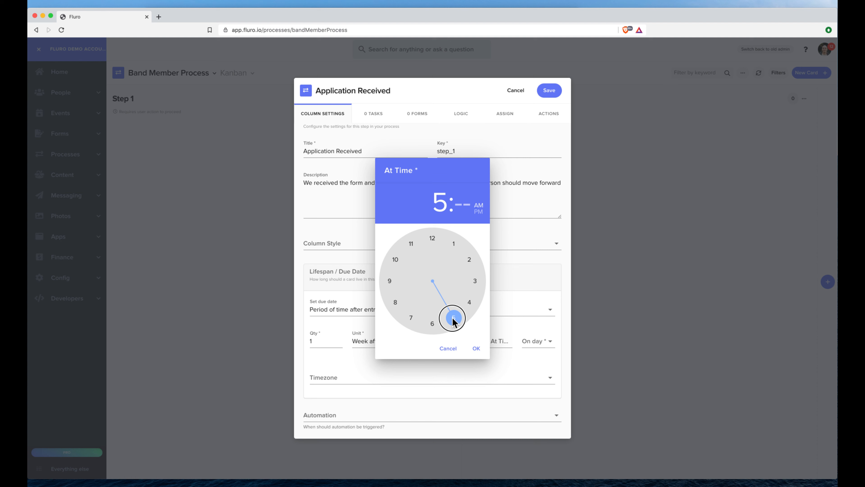
left_click(432, 240)
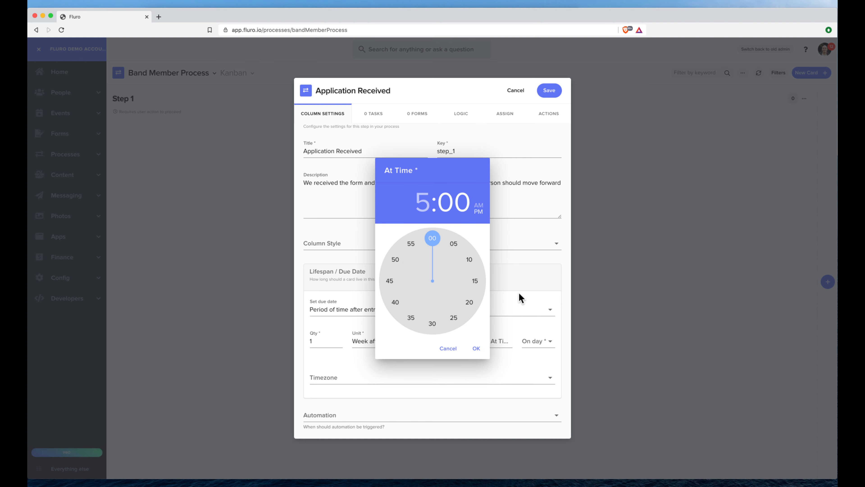
left_click(478, 348)
left_click(546, 341)
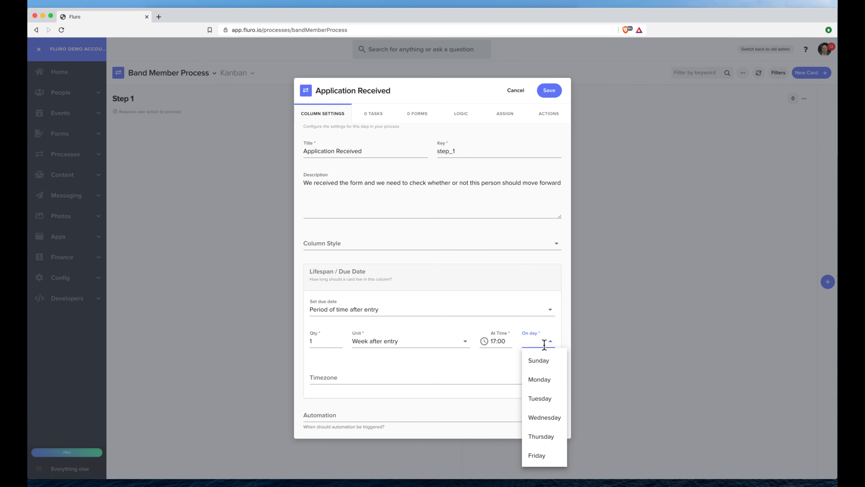
left_click(543, 453)
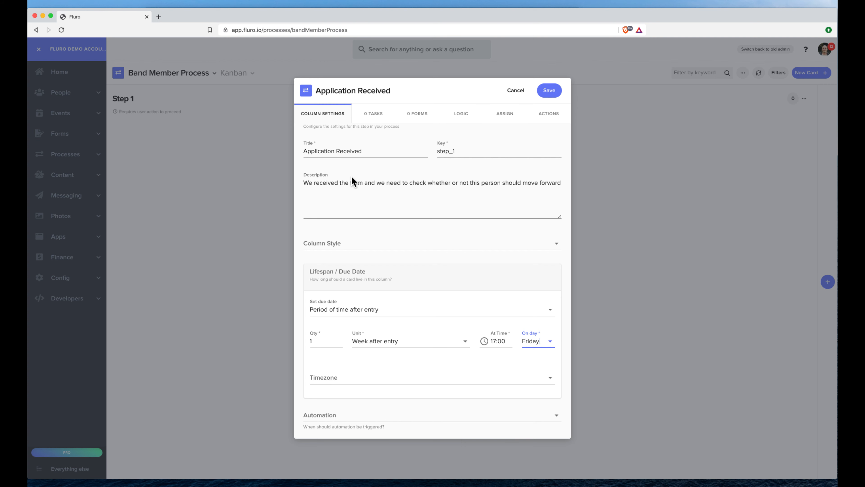
scroll(424, 315, "down", 1)
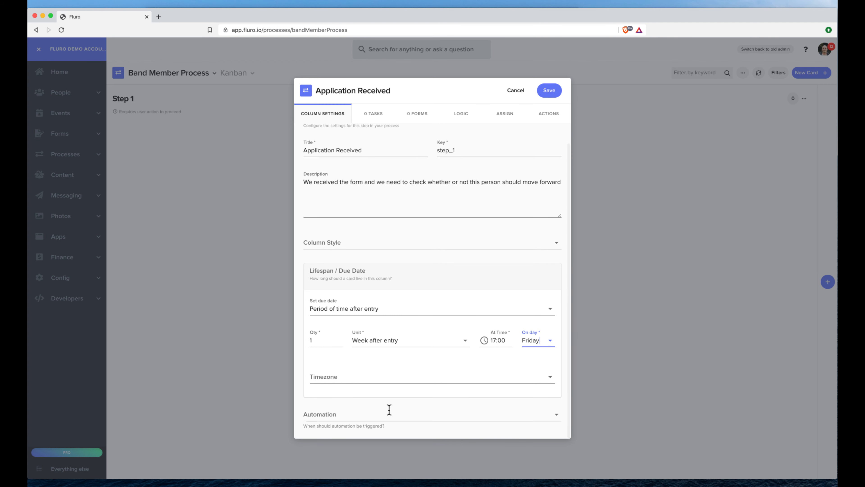
- Set Automation to run 'As soon as all required tasks are resolved' instead of at the due date
left_click(377, 414)
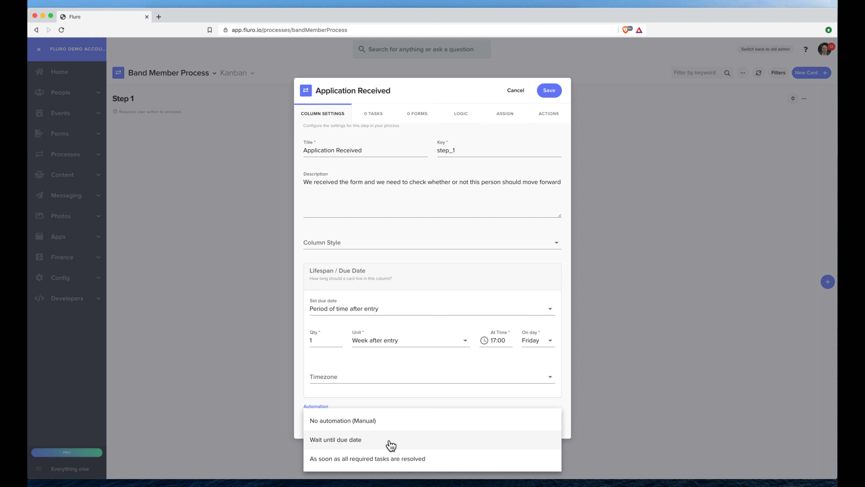
left_click(368, 441)
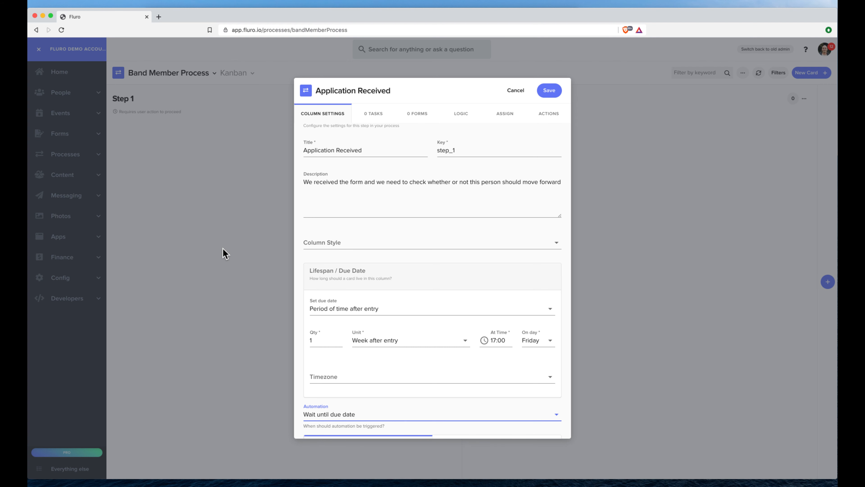
scroll(427, 360, "down", 2)
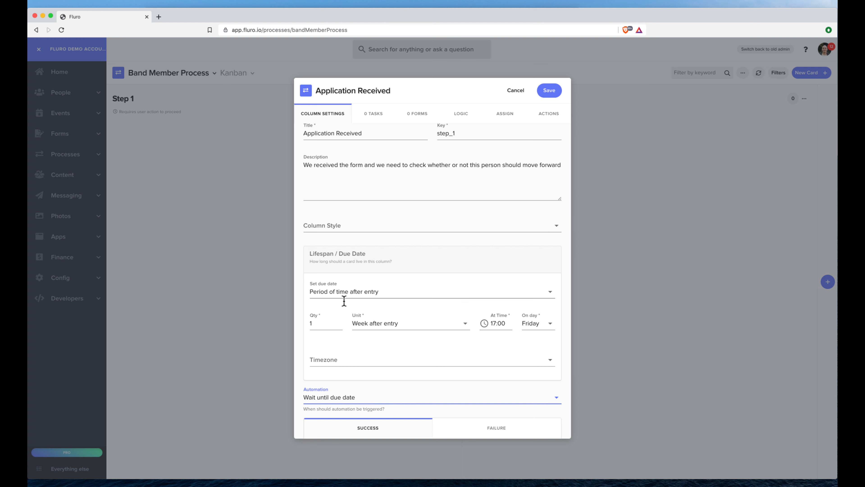
left_click(379, 396)
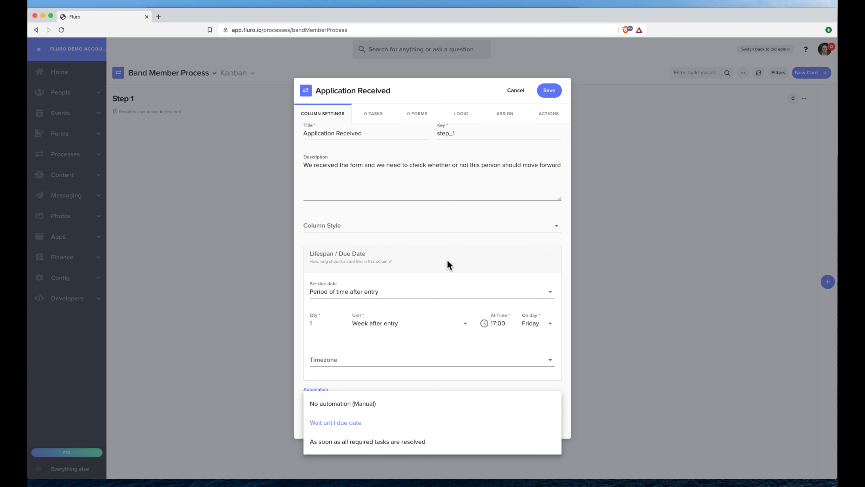
left_click(409, 441)
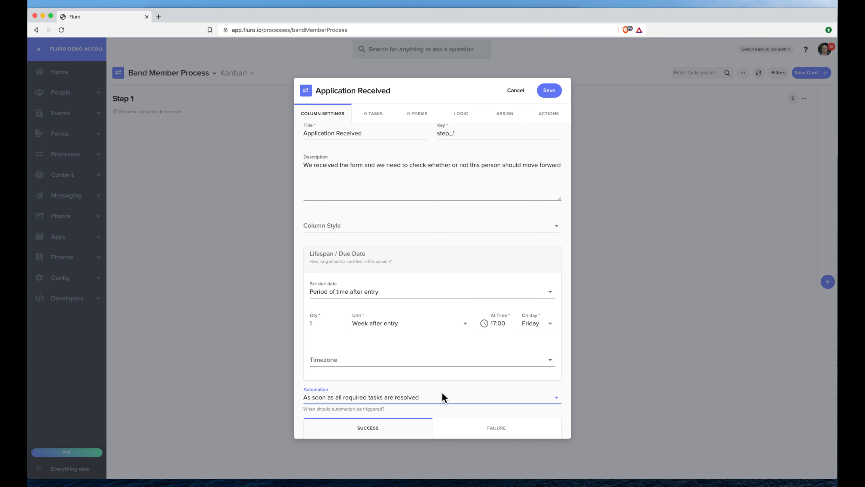
scroll(442, 395, "down", 3)
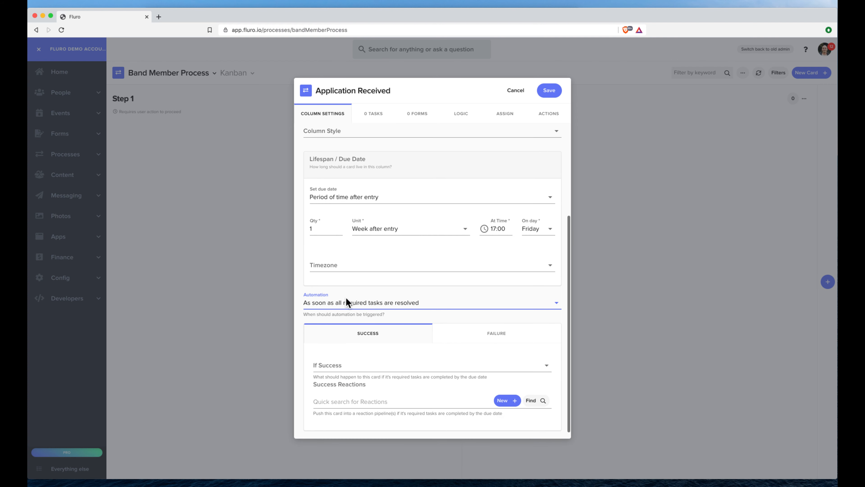
scroll(367, 320, "down", 1)
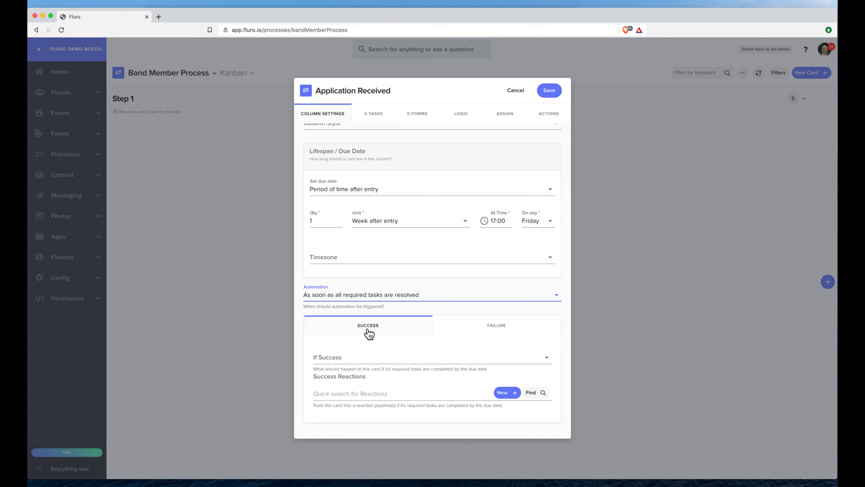
- Set the If Success outcome to Move Forward
left_click(363, 358)
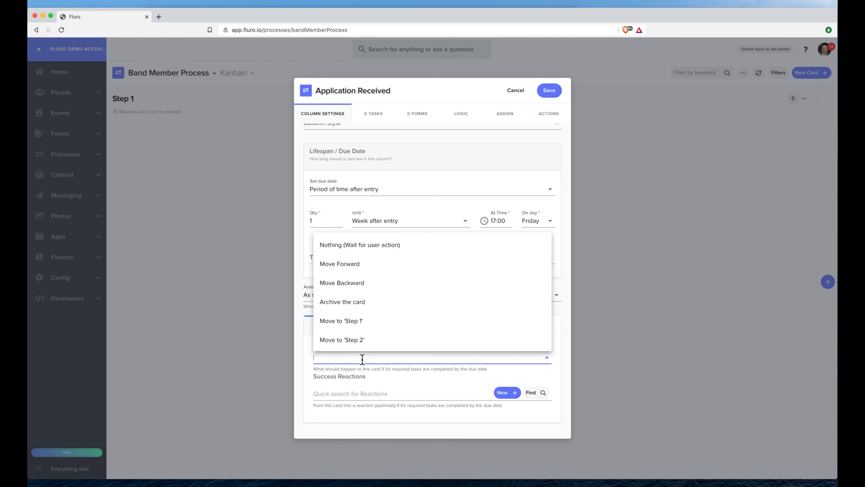
left_click(366, 265)
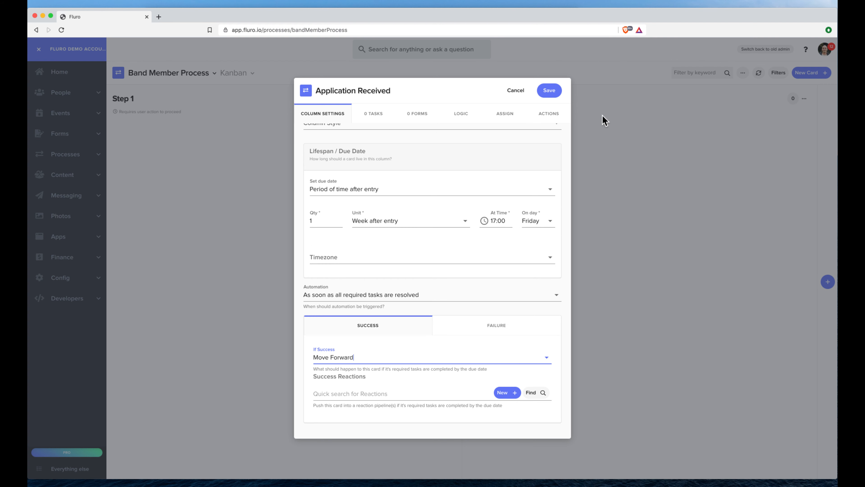
left_click(416, 357)
scroll(419, 328, "down", 3)
scroll(419, 327, "up", 2)
scroll(419, 325, "up", 1)
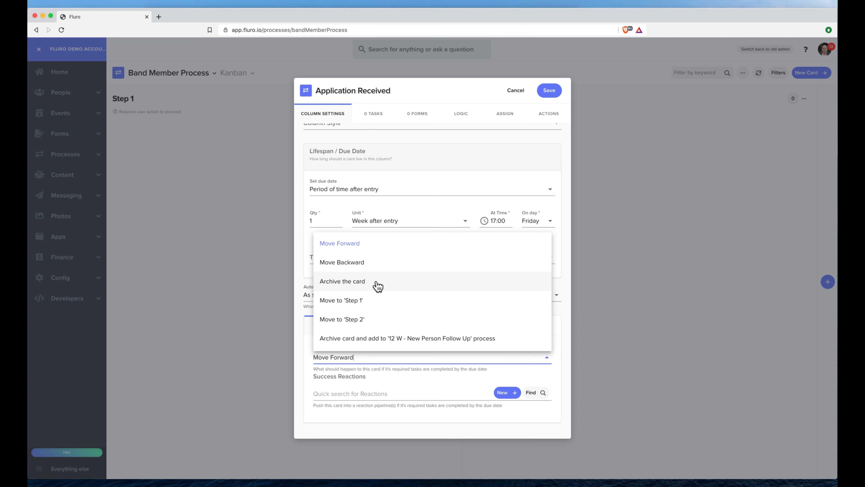
scroll(377, 293, "down", 10)
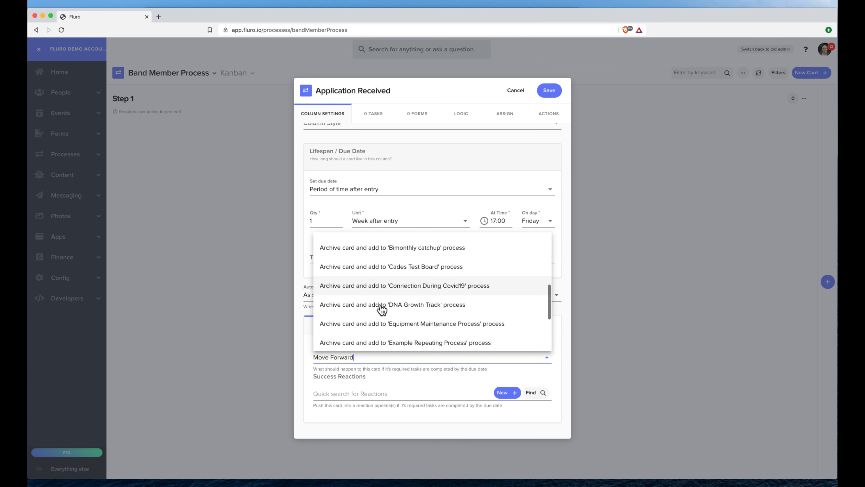
scroll(409, 382, "up", 1)
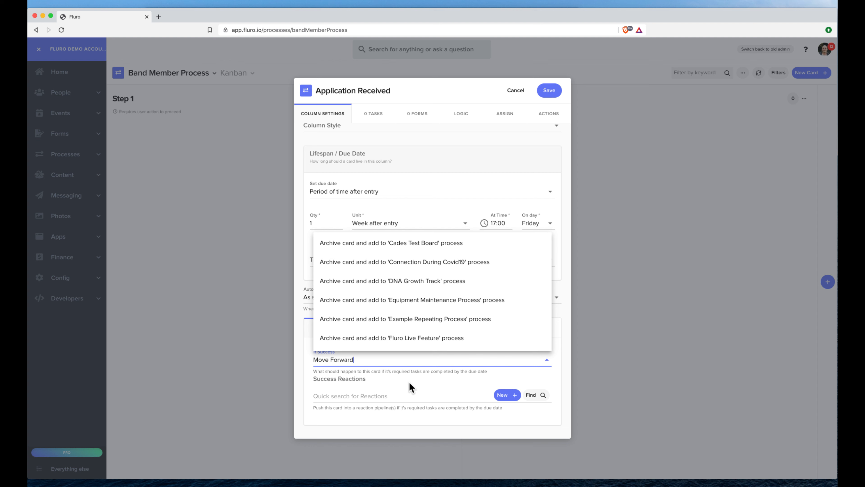
scroll(426, 286, "up", 10)
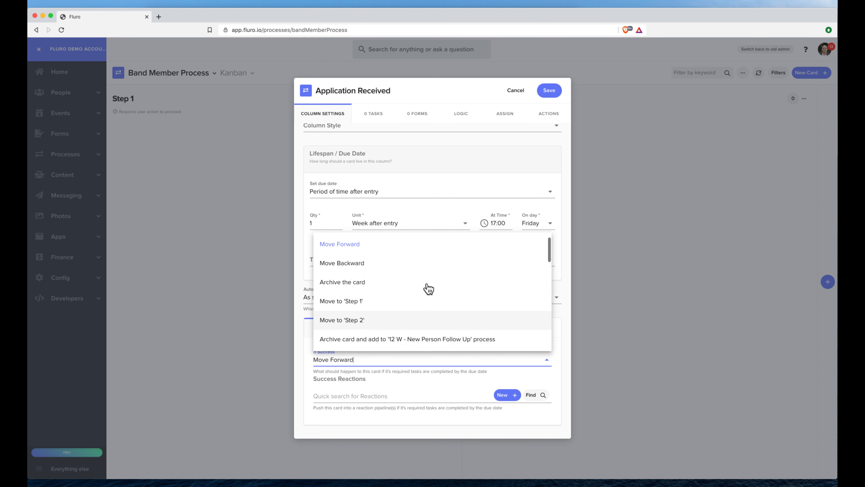
left_click(378, 261)
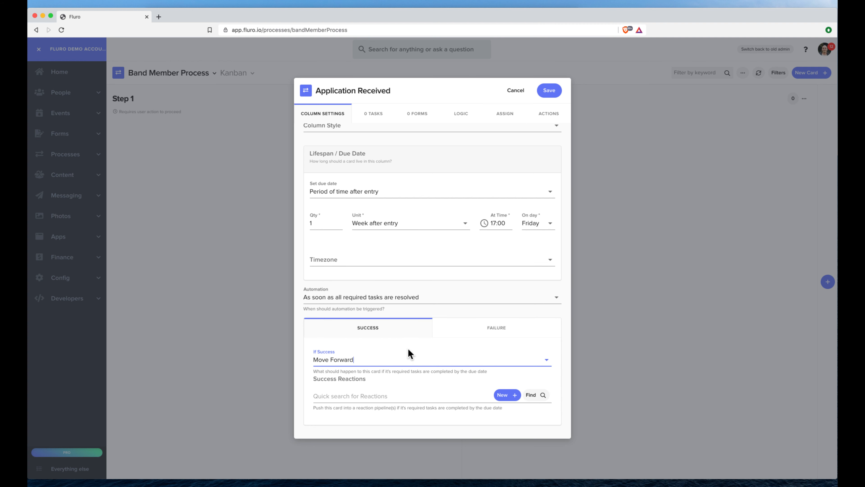
scroll(407, 351, "down", 1)
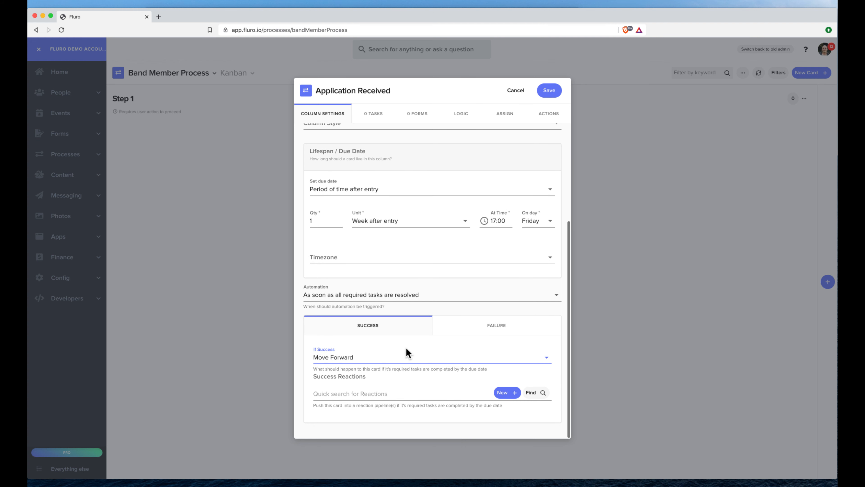
- On the Failure tab, try setting If Failed to 'Archive the card'
left_click(480, 327)
scroll(423, 356, "down", 3)
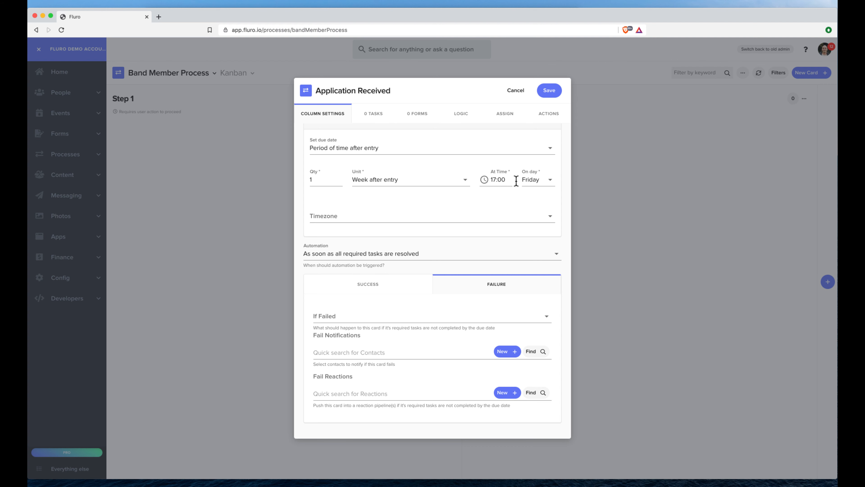
left_click(446, 315)
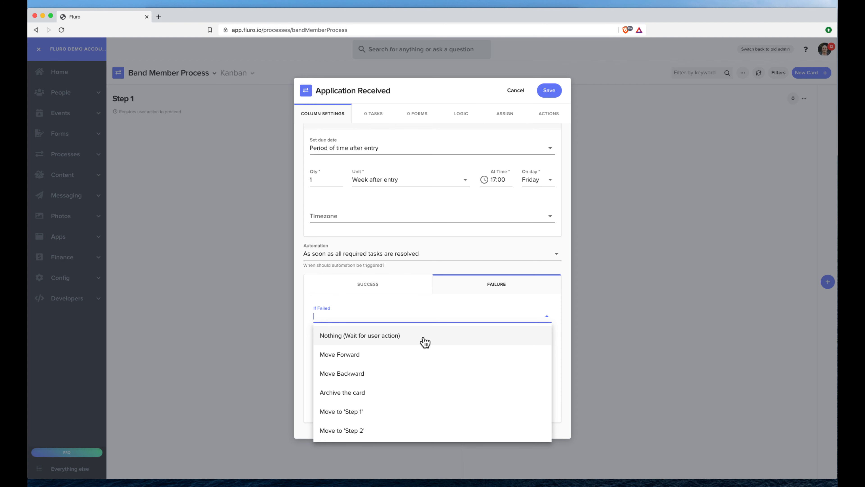
left_click(425, 342)
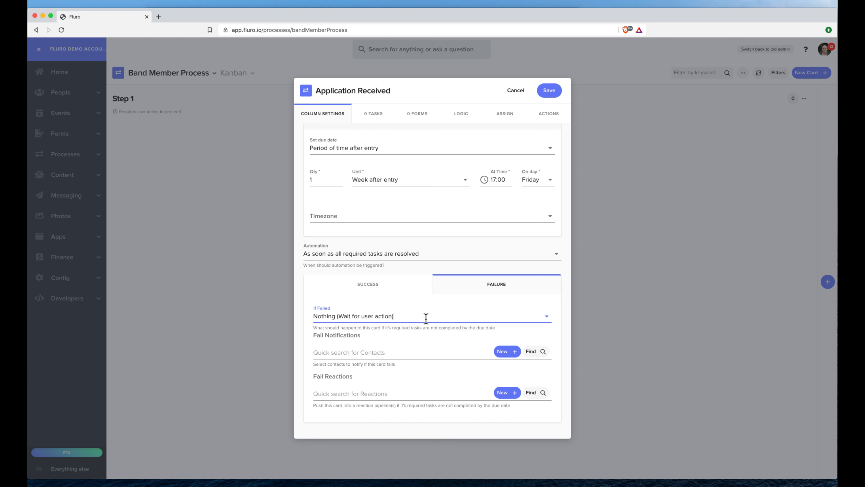
left_click(425, 318)
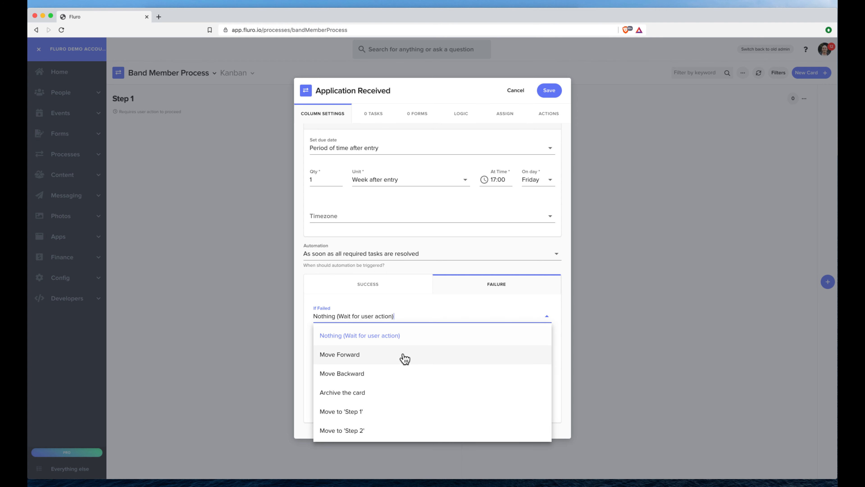
scroll(387, 378, "down", 5)
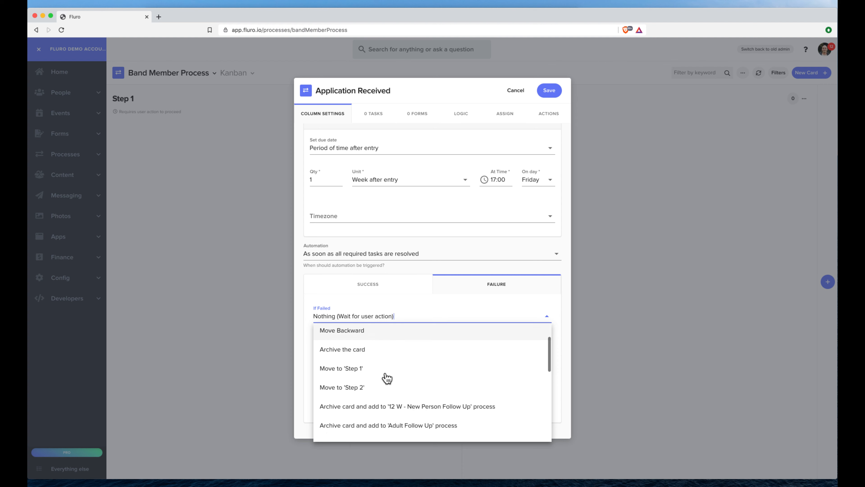
scroll(388, 378, "up", 2)
scroll(388, 377, "up", 4)
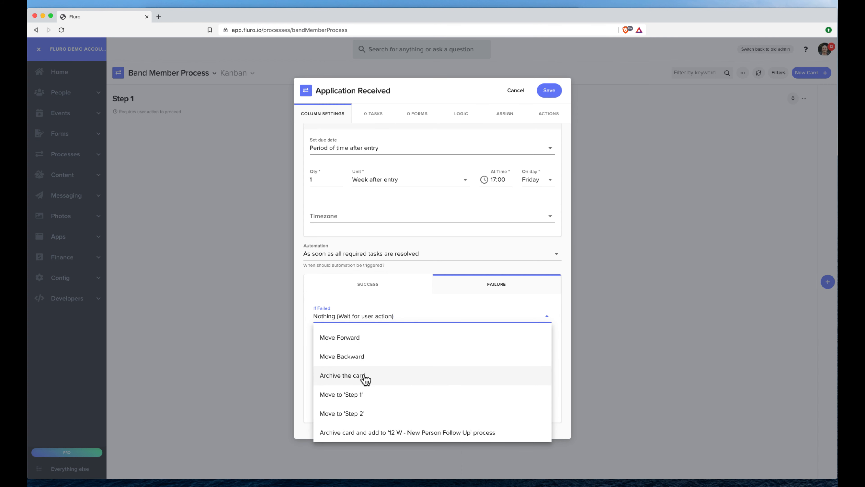
left_click(363, 378)
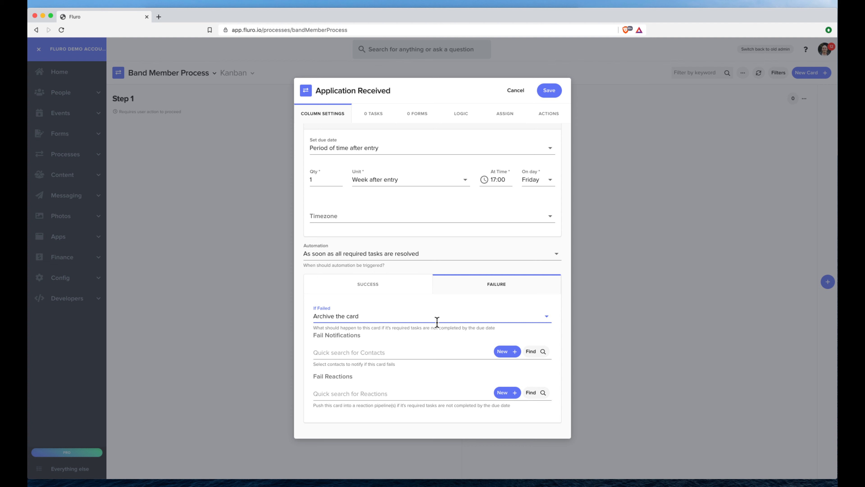
scroll(399, 351, "up", 1)
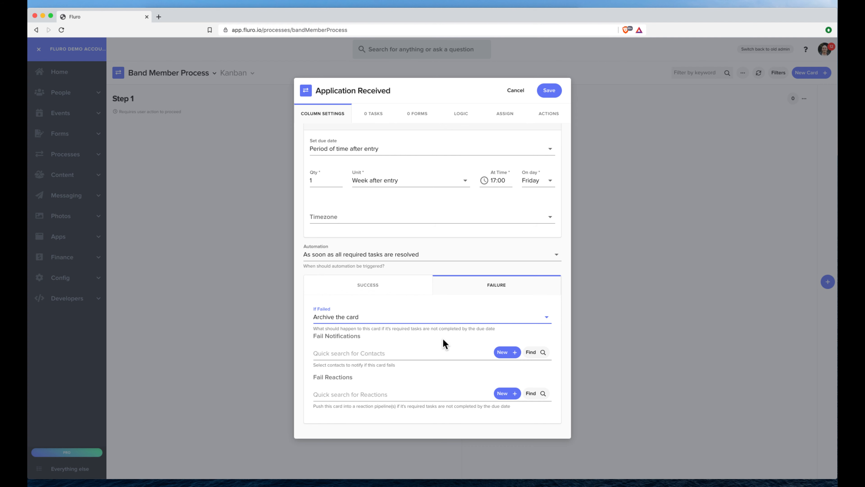
scroll(441, 336, "up", 5)
scroll(442, 333, "down", 3)
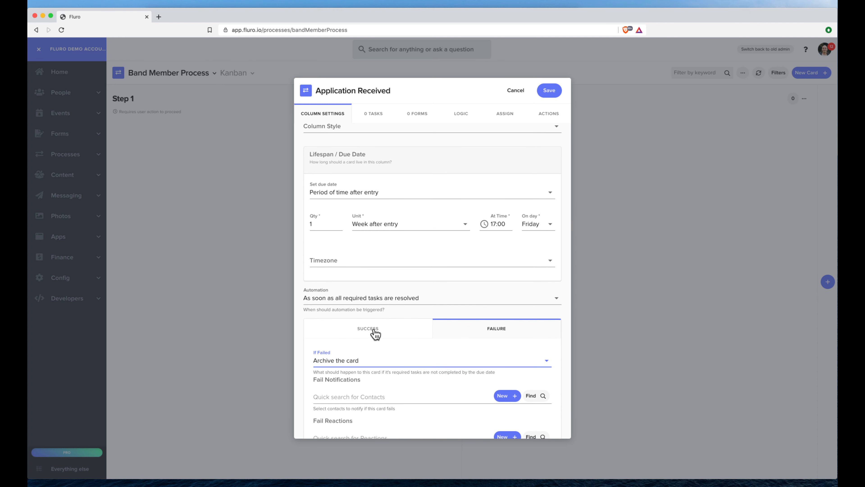
- Revert If Failed to 'Nothing (Wait for user action)' and recheck the Success settings
left_click(382, 360)
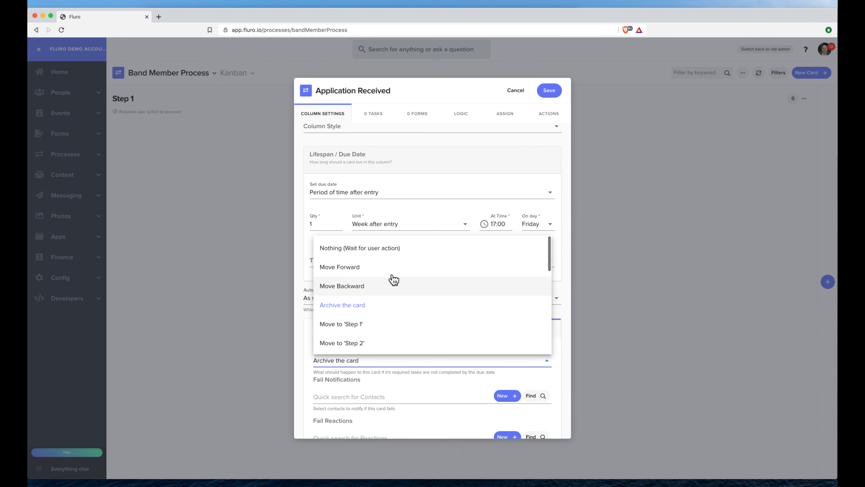
left_click(395, 248)
left_click(349, 336)
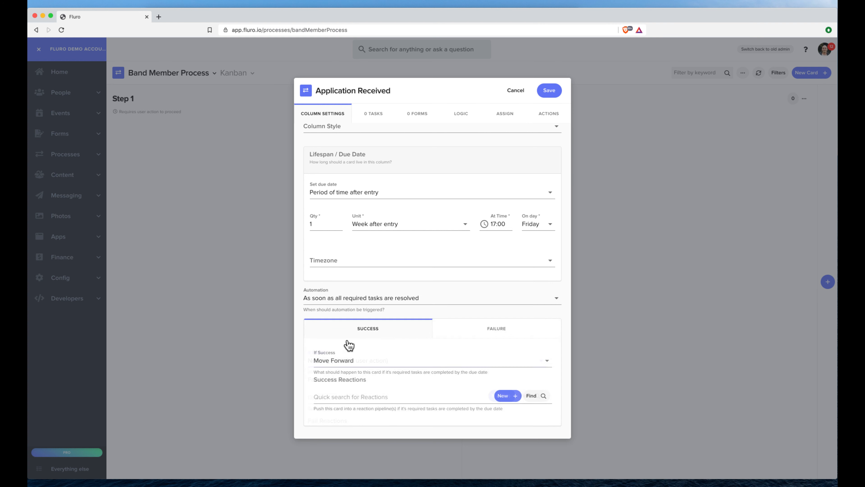
left_click(505, 335)
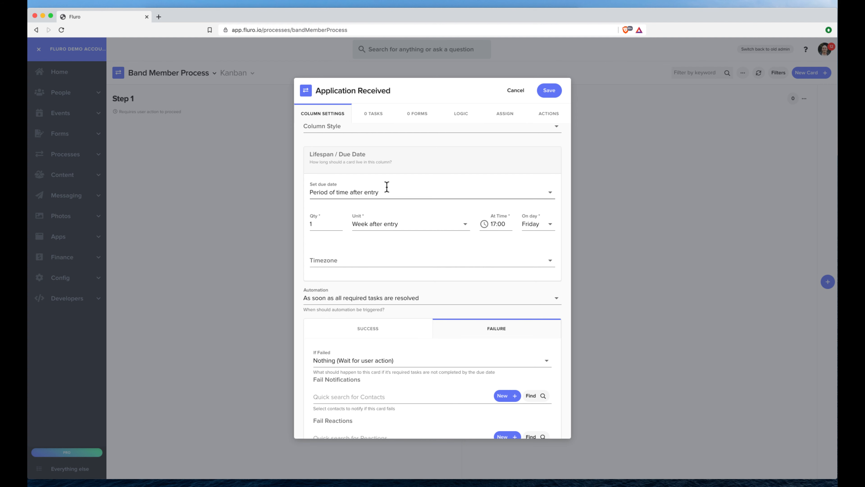
- Add a task list with tasks to contact the applicant for interview questions and check their references
left_click(375, 118)
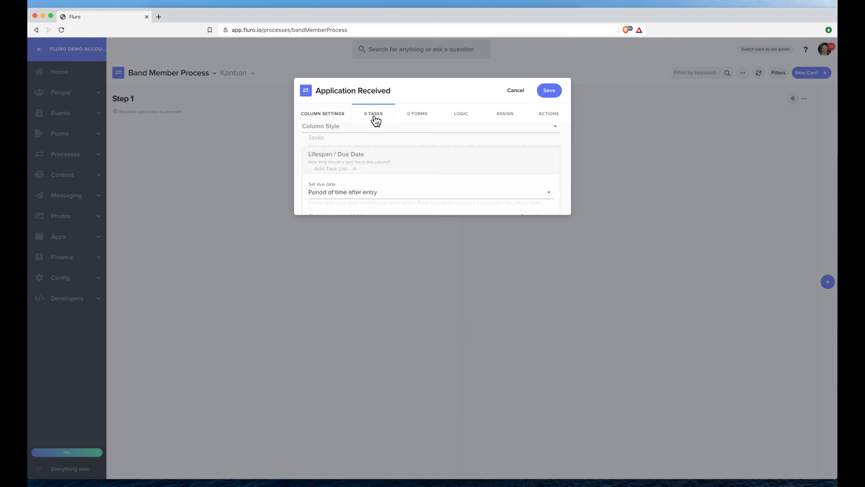
left_click(338, 170)
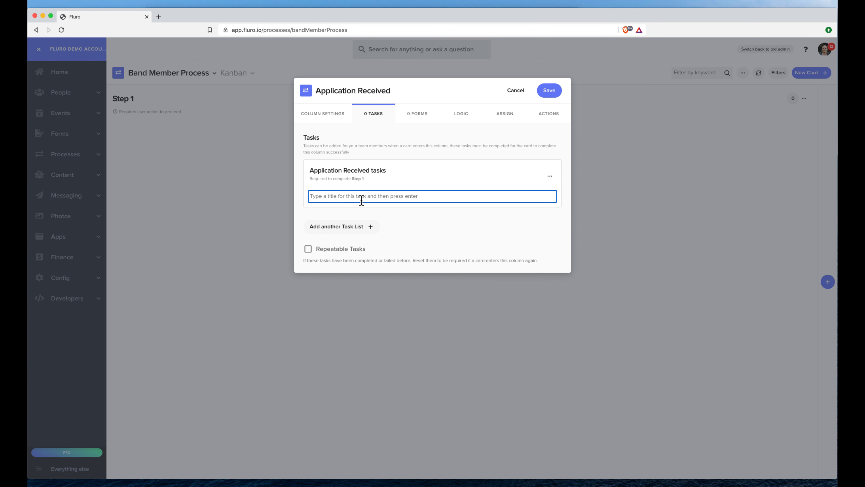
type("We")
key("BackSpace")
type("Contact the a")
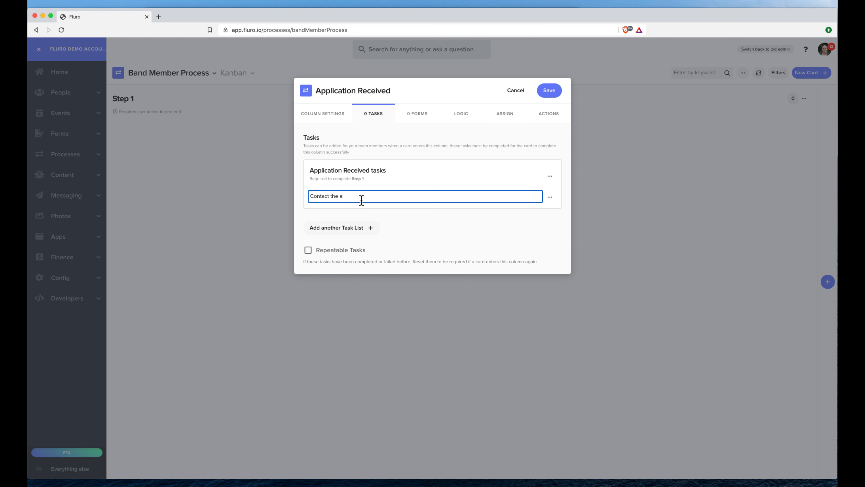
type("pplicant and che")
type("ask them the")
type(" interview questions")
key("Return")
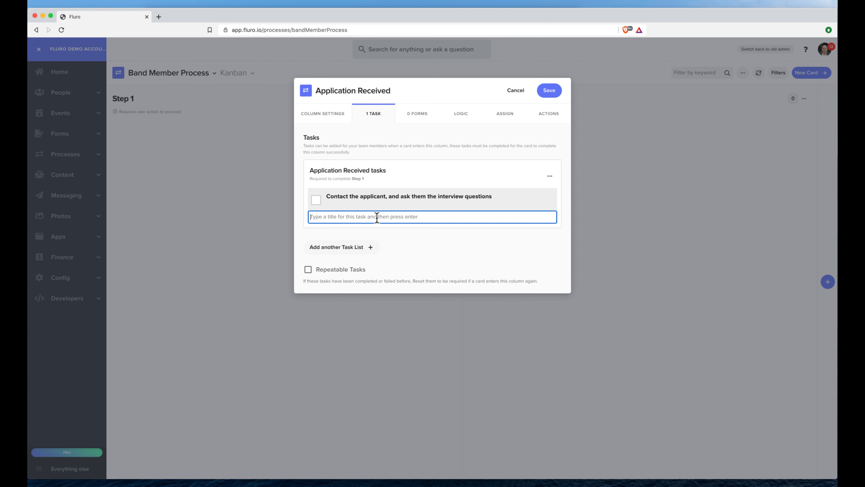
type("Check the applicants referenc")
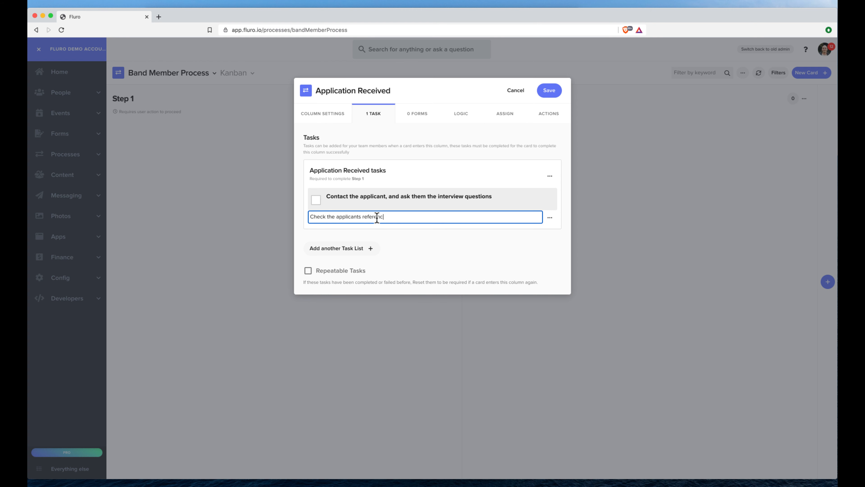
type("es and ask character interview questions of them")
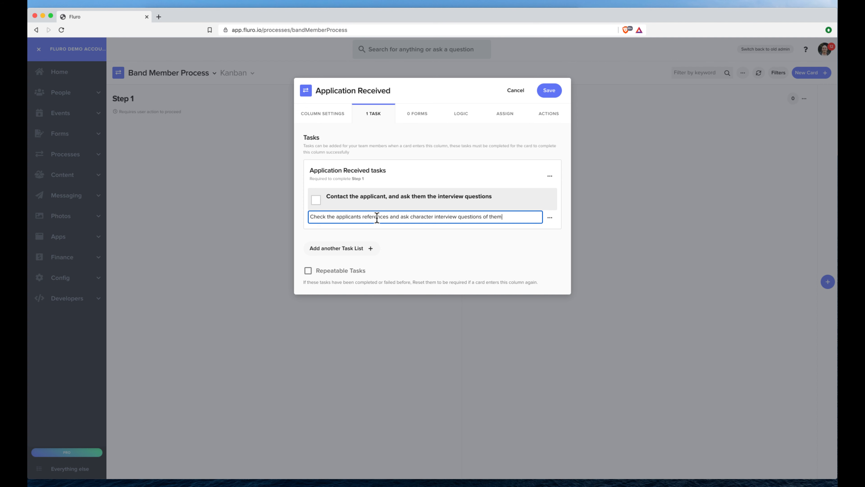
key("Return")
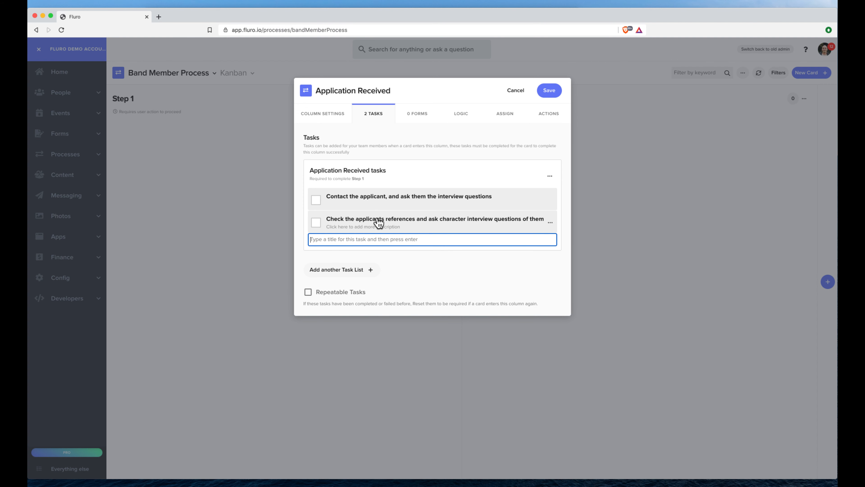
left_click(402, 179)
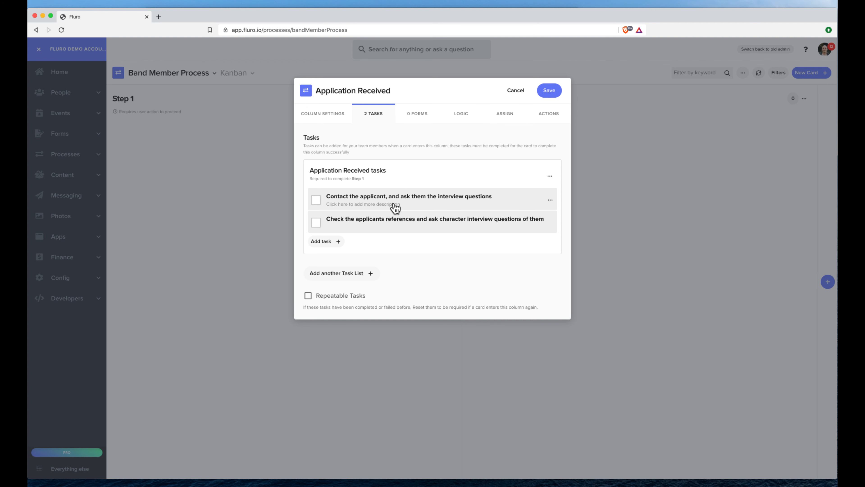
- Describe the first task as 'Contact them via phone, and ask whether they like music'
left_click(366, 205)
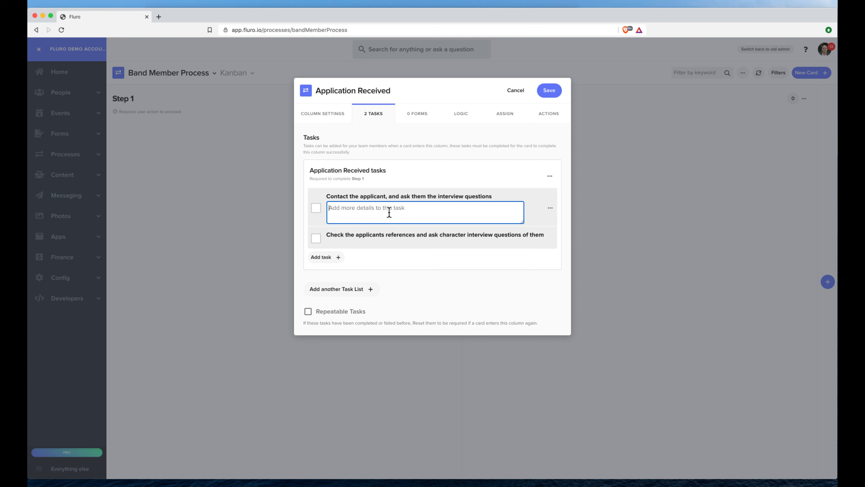
type("Contact them via phone, and ask whether they like music")
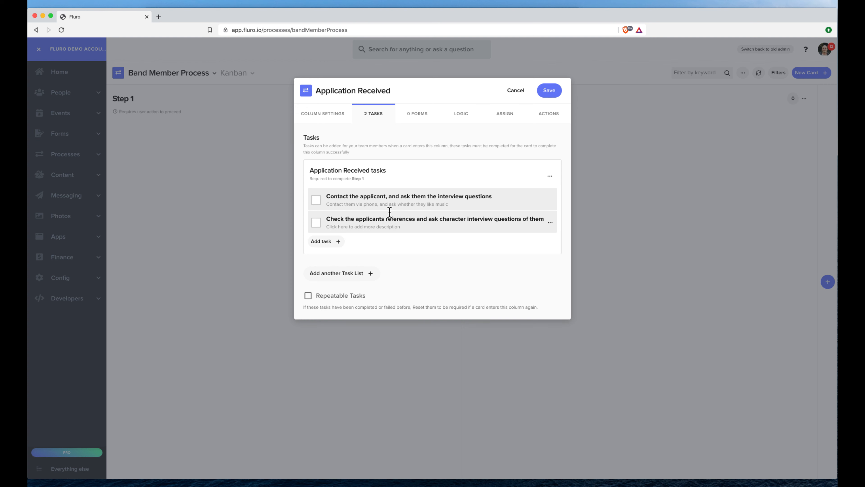
key("Return")
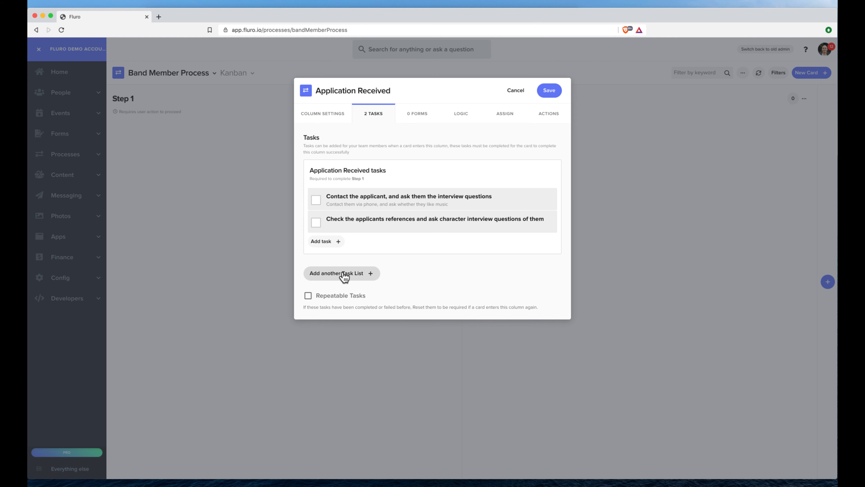
mouse_move(549, 205)
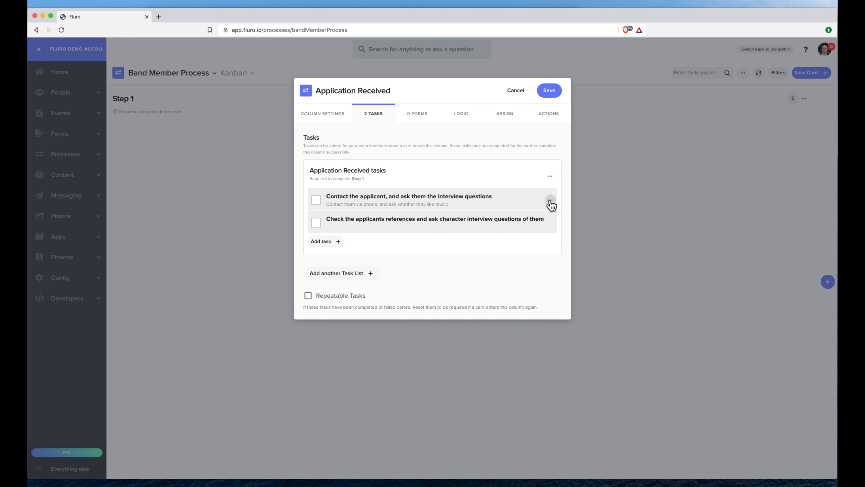
left_click(551, 201)
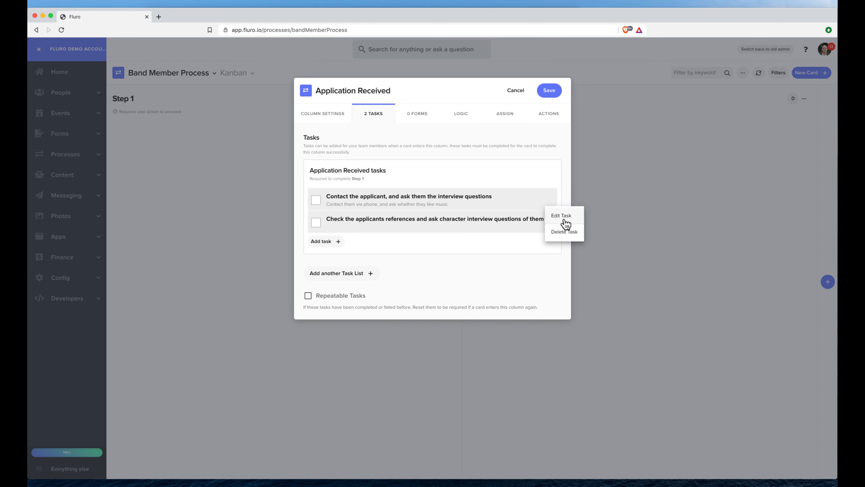
- Name the task's completed outcome 'Called them successfully'
left_click(561, 215)
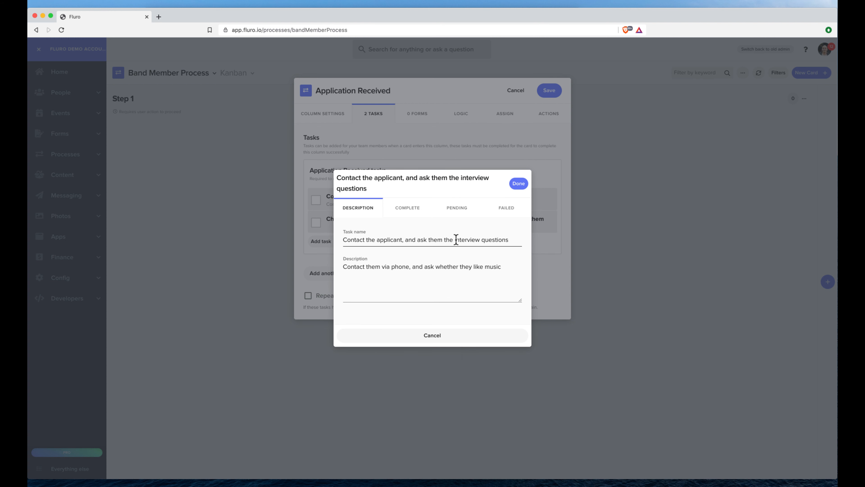
left_click(413, 208)
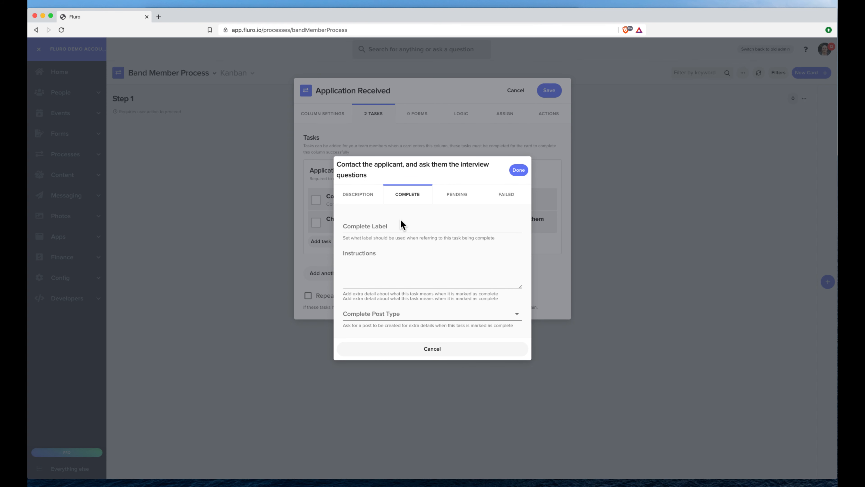
left_click(403, 227)
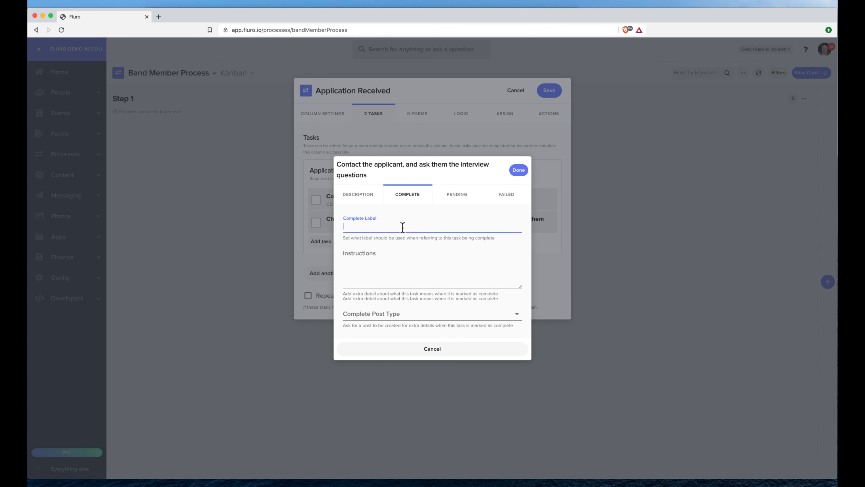
type("Called them")
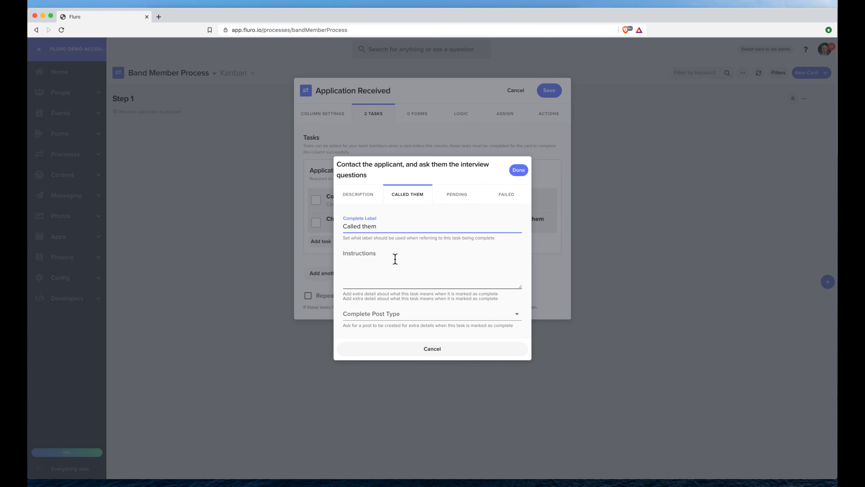
type(" successfully")
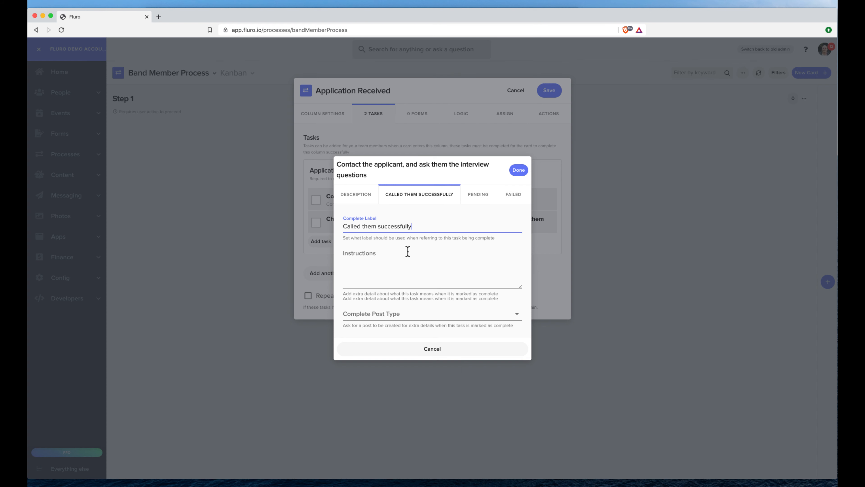
- Label the pending outcome 'Attempted to call' with instructions 'We tried to get in touch but got no answer'
left_click(473, 194)
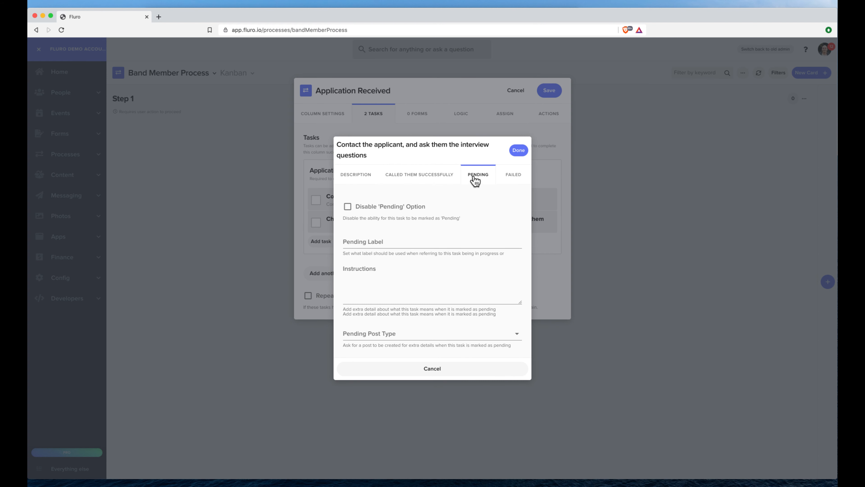
left_click(415, 207)
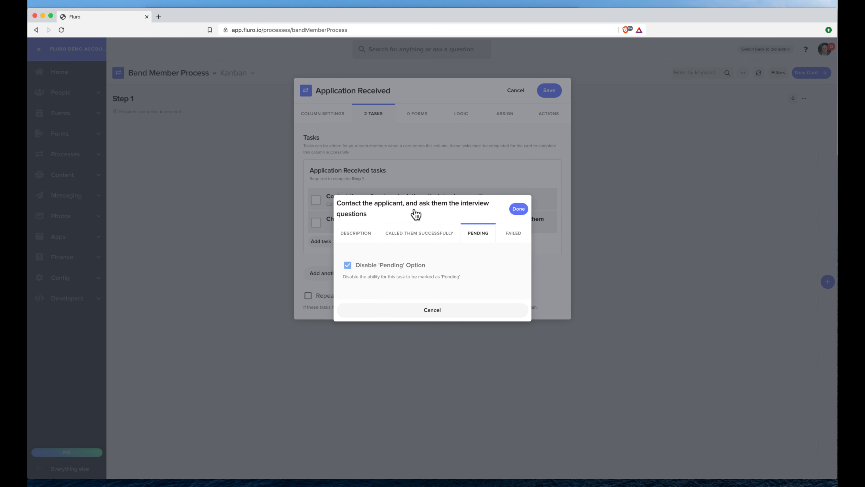
left_click(411, 265)
left_click(408, 241)
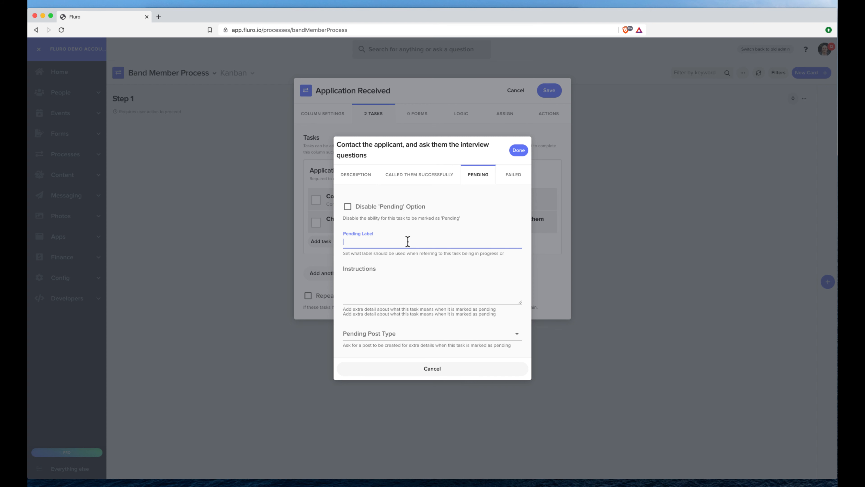
type("Attempted to call")
left_click(419, 286)
type("We tried to get in touch but got no answer")
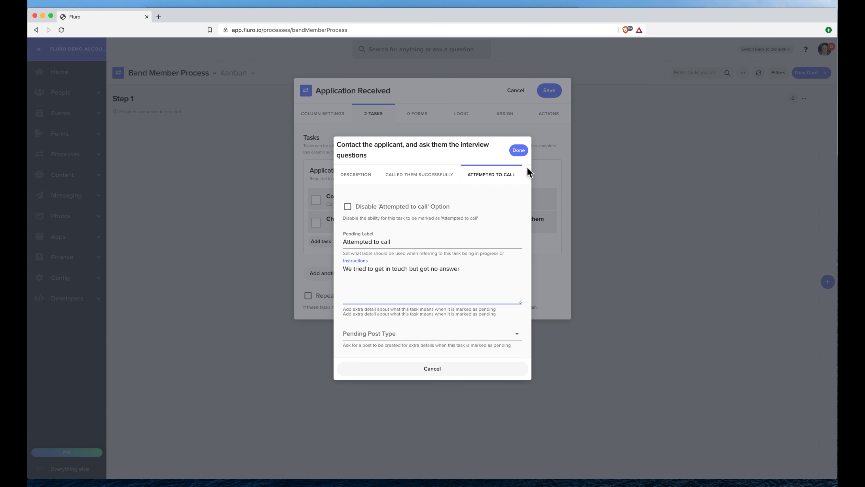
- Label the failed outcome 'Could not connect at all'
left_click(527, 173)
left_click(376, 246)
type("Could not connect")
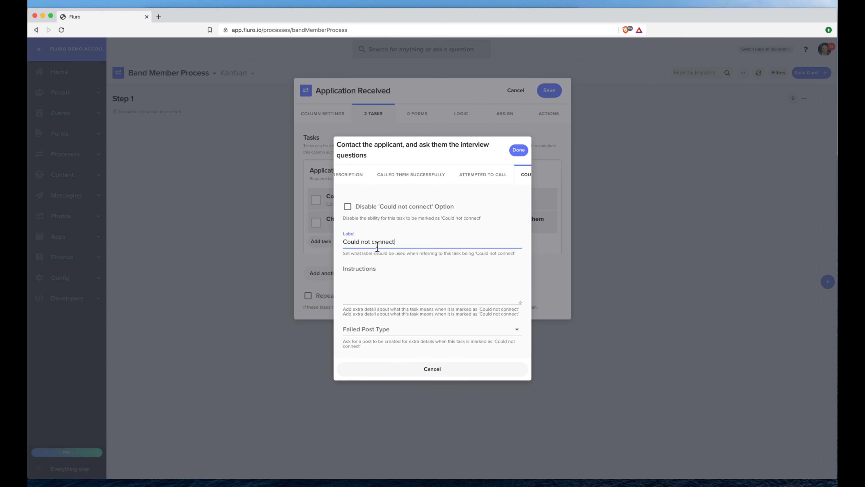
type(" at all")
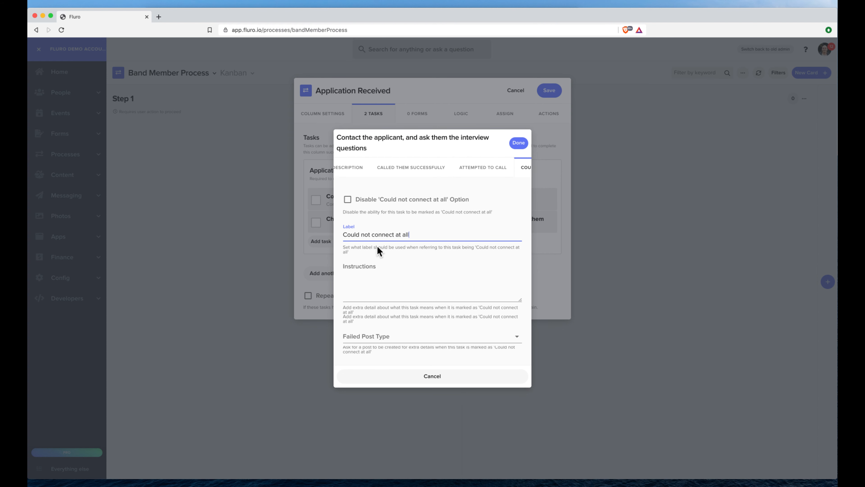
scroll(466, 169, "left", 1)
left_click(434, 169)
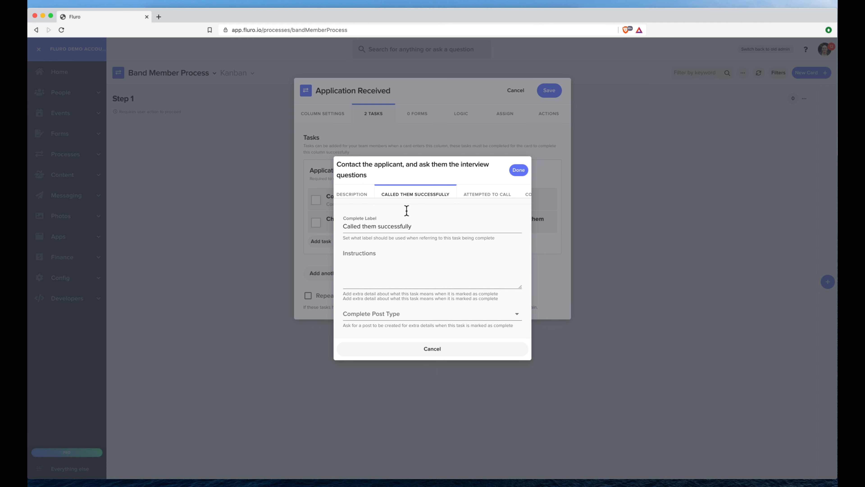
- Make the Called Them Successfully outcome create a Connection post attached to The Primary Key Contact
left_click(392, 315)
scroll(392, 349, "down", 2)
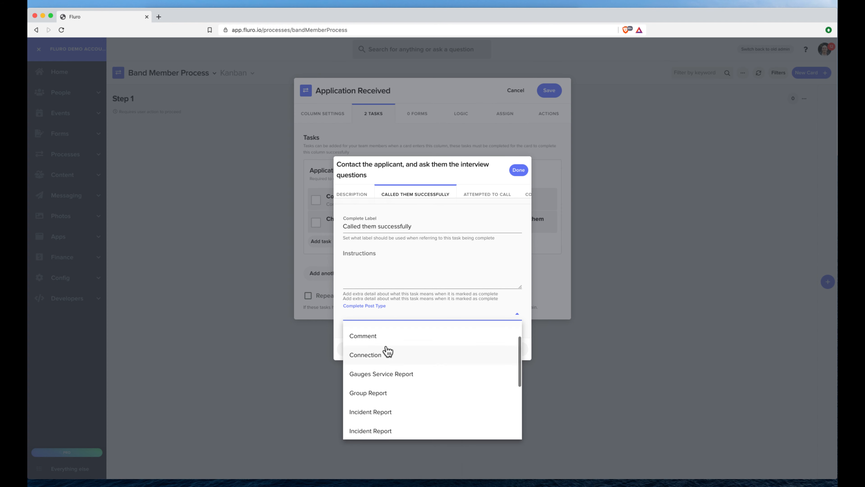
left_click(386, 362)
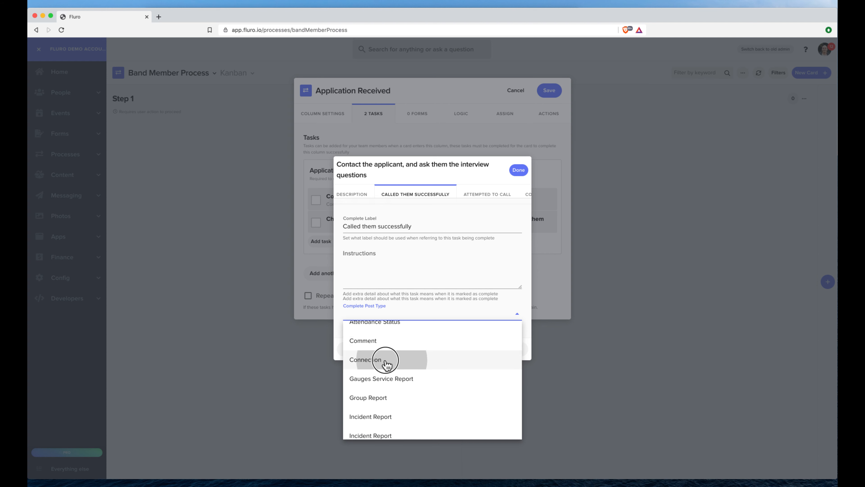
left_click(392, 330)
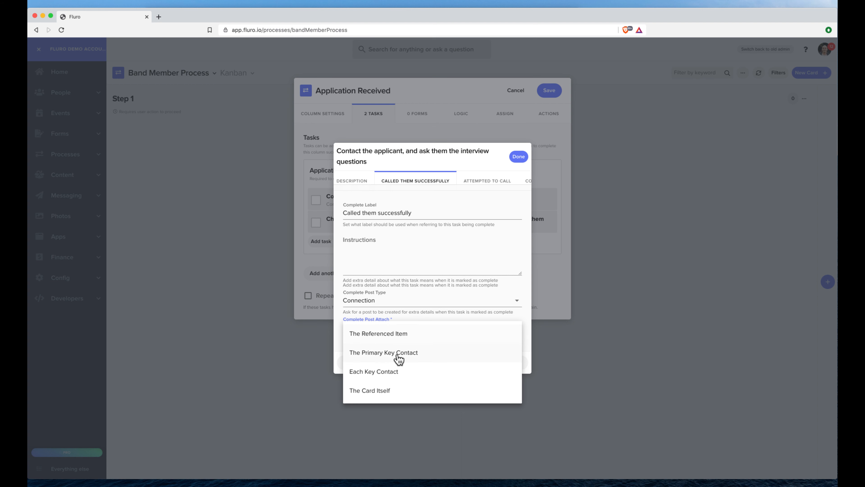
left_click(393, 373)
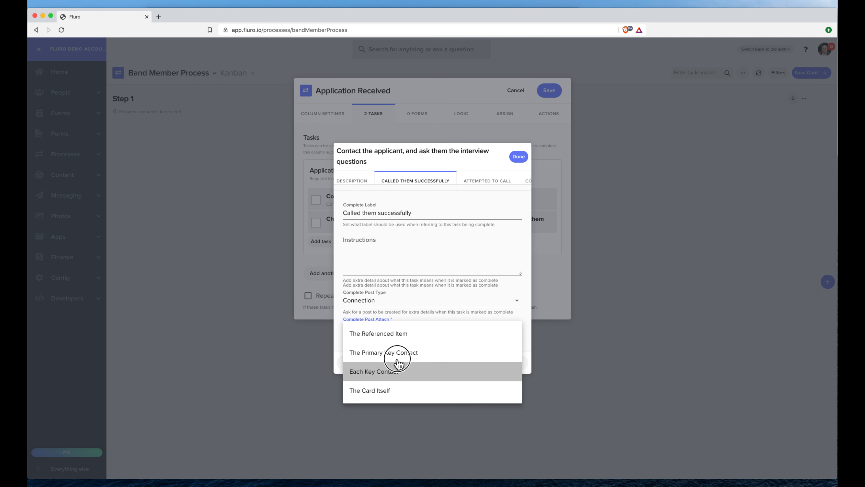
left_click(406, 337)
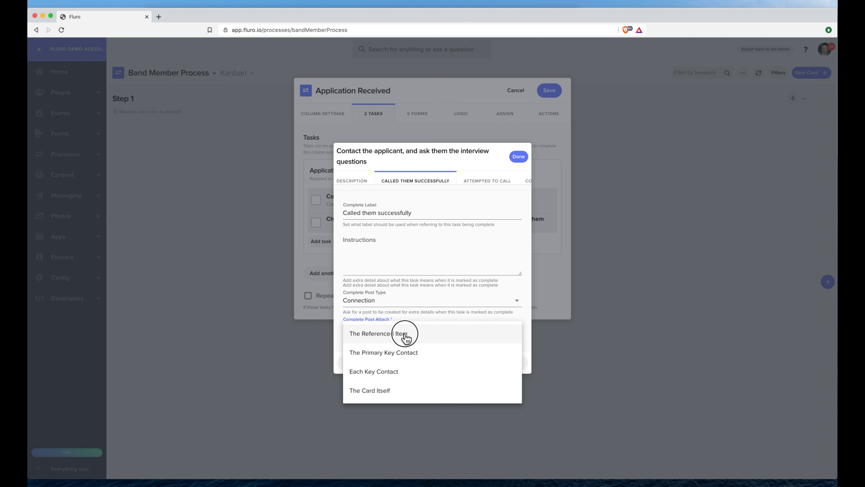
left_click(407, 355)
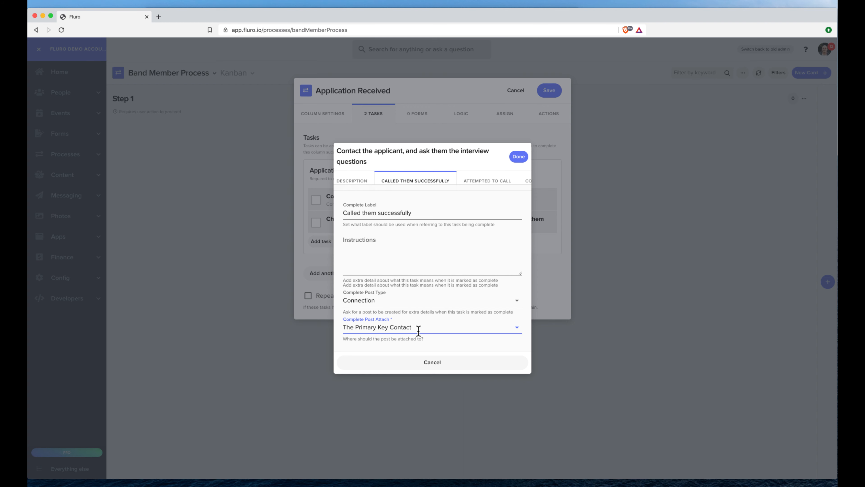
left_click(517, 157)
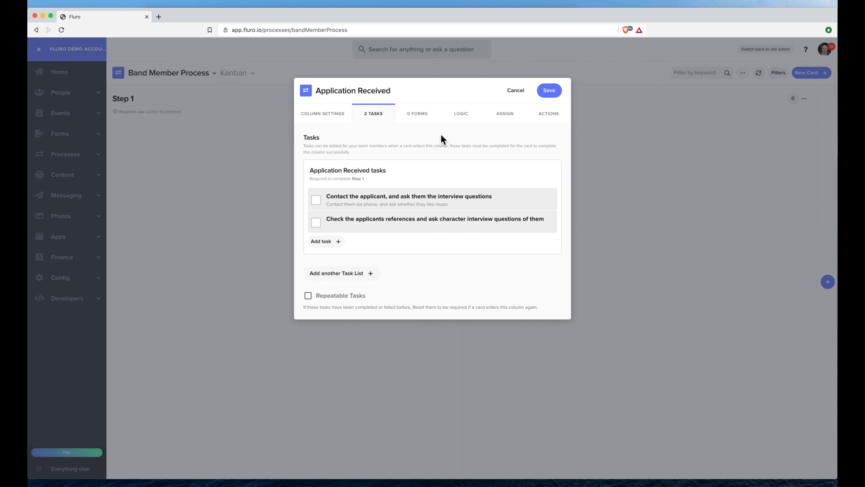
- Save Application Received, then retitle Step 2 'Approved' with the description 'This person has been approved'
left_click(547, 93)
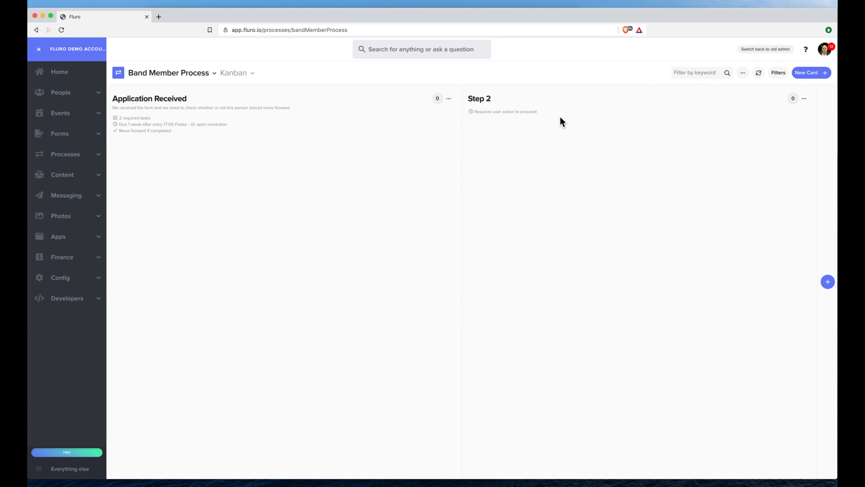
left_click(804, 99)
left_click(772, 114)
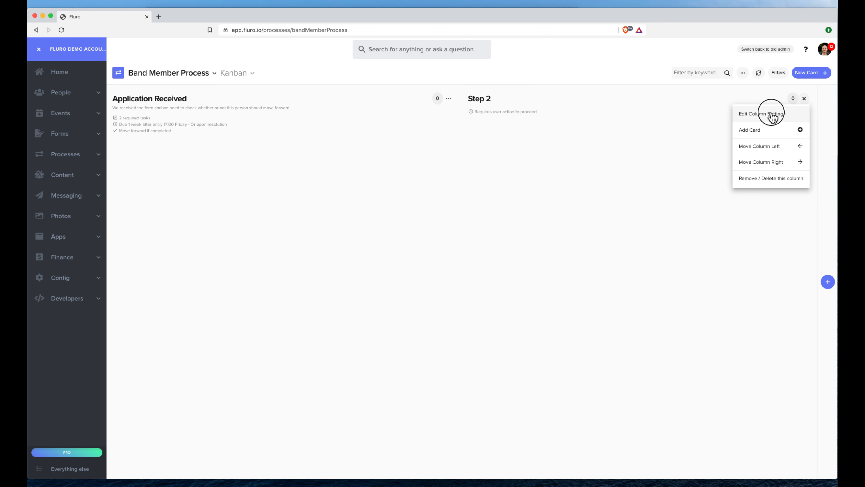
triple_click(375, 170)
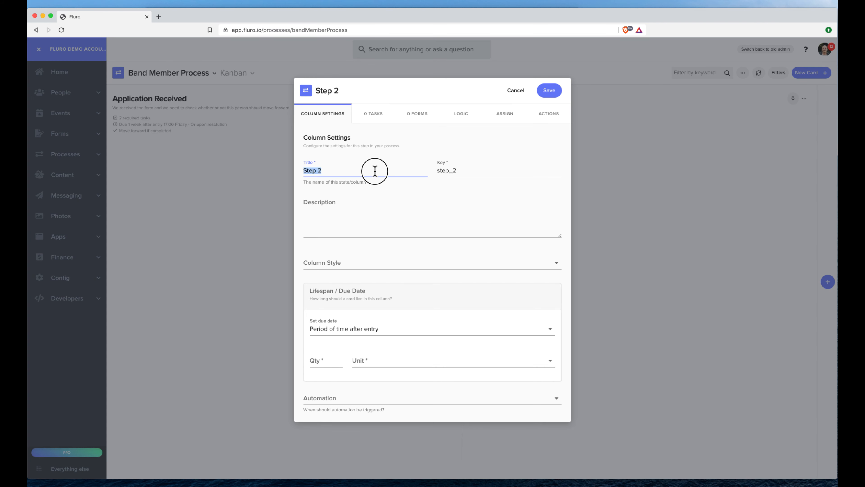
type("Approved")
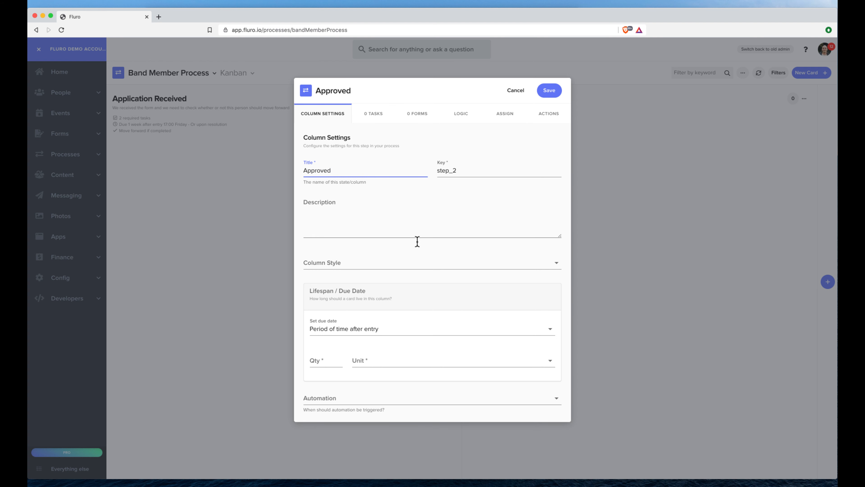
left_click(390, 224)
type("This person has")
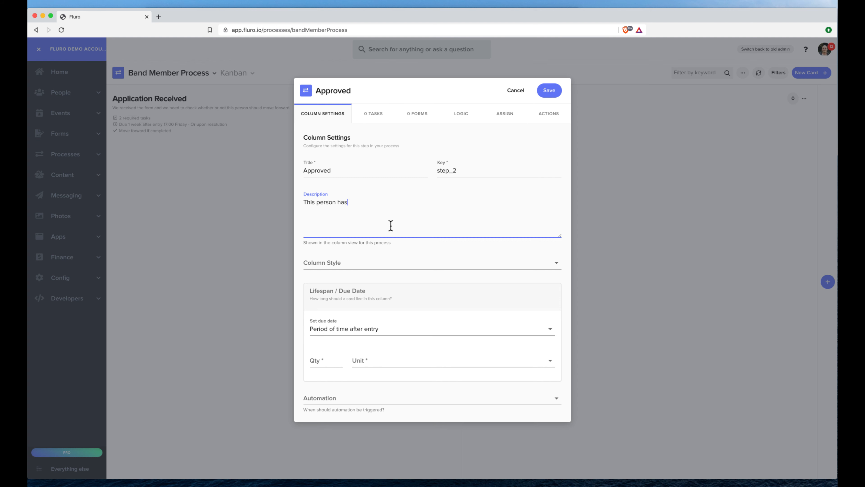
type(" been approved as a team member")
left_click(550, 94)
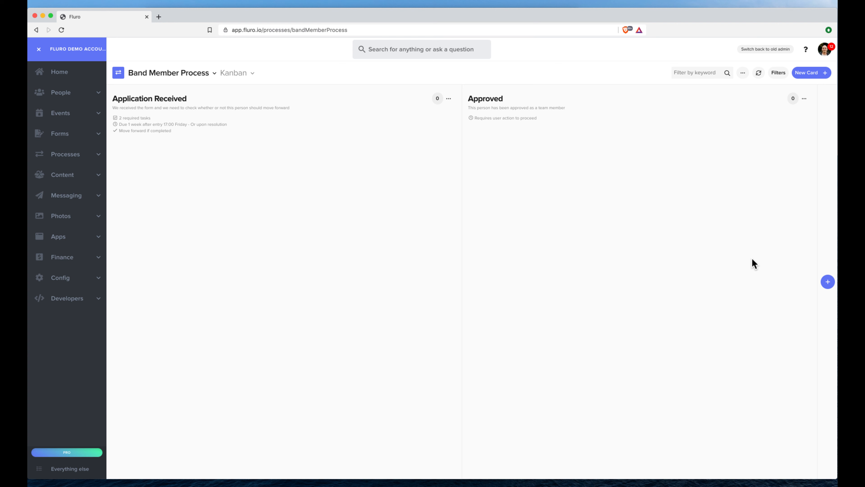
- Add a new board column titled 'Code of conduct'
left_click(828, 283)
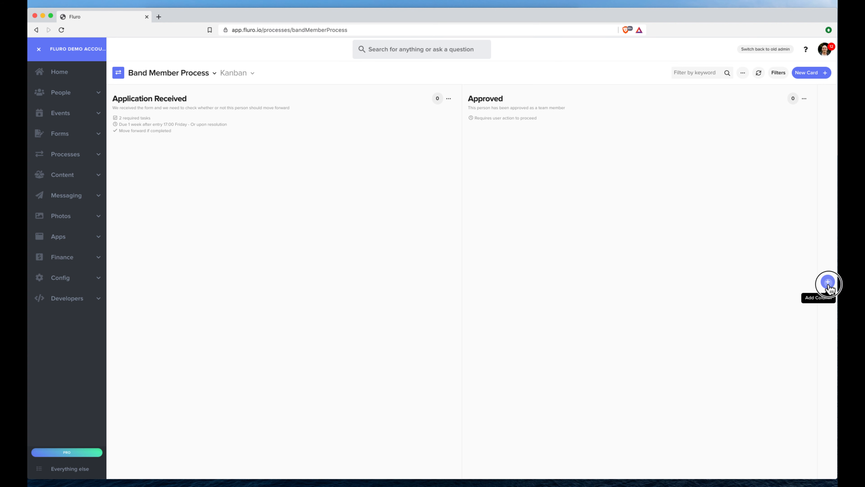
left_click(389, 252)
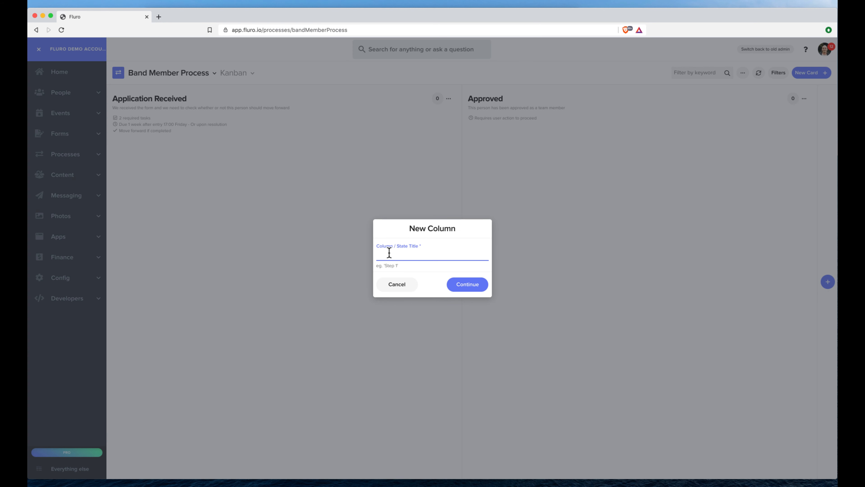
type("Code of conduct")
left_click(456, 287)
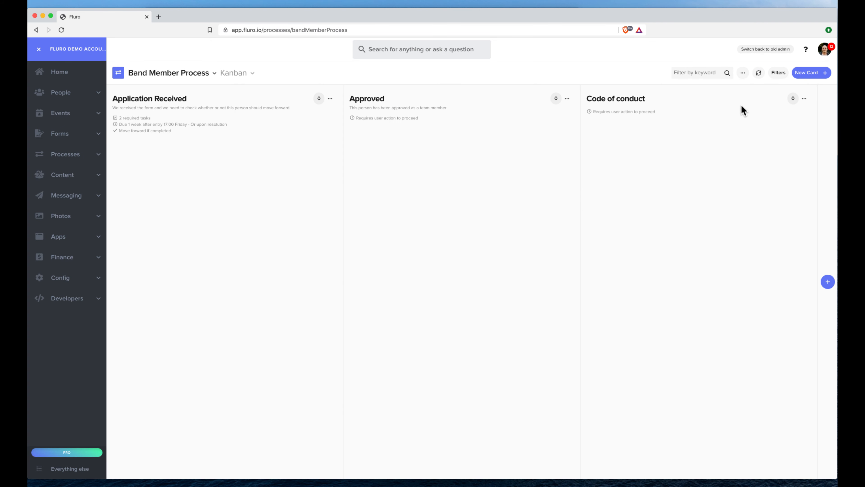
- Move Code of conduct left so it sits before Approved, and open its settings
left_click(804, 99)
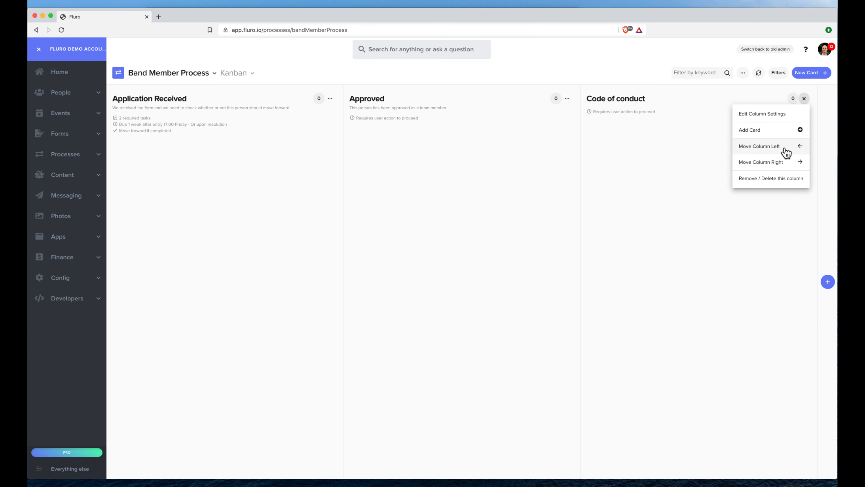
left_click(789, 152)
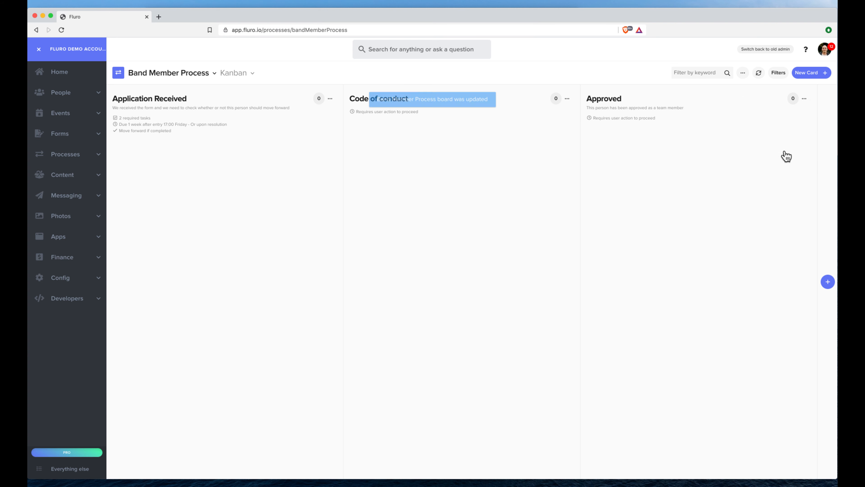
left_click(567, 98)
left_click(547, 115)
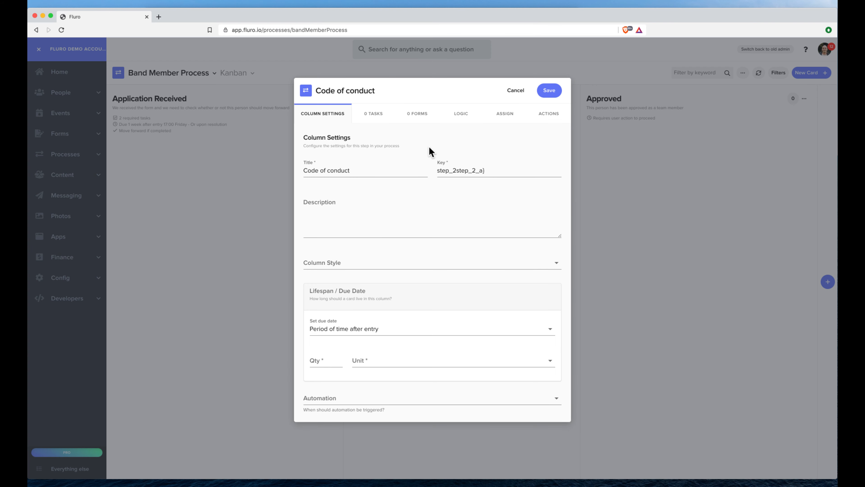
- Attach New Person Form to the Code of conduct column from the Select Form list
left_click(413, 119)
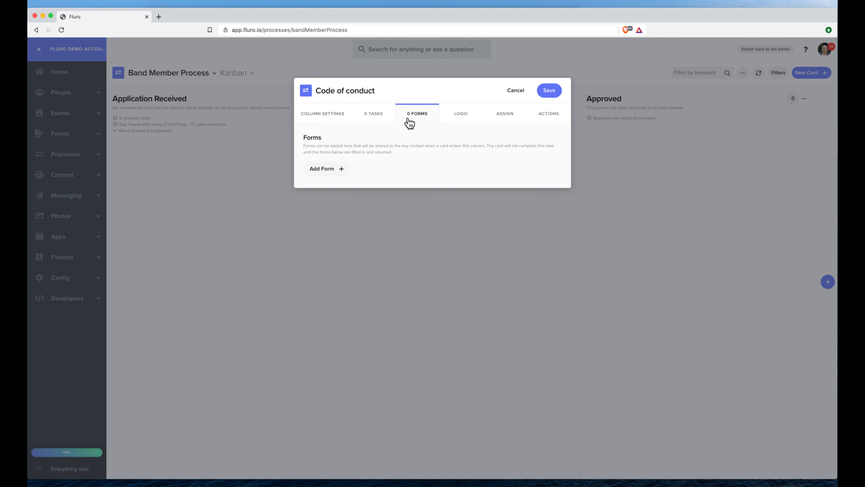
left_click(338, 170)
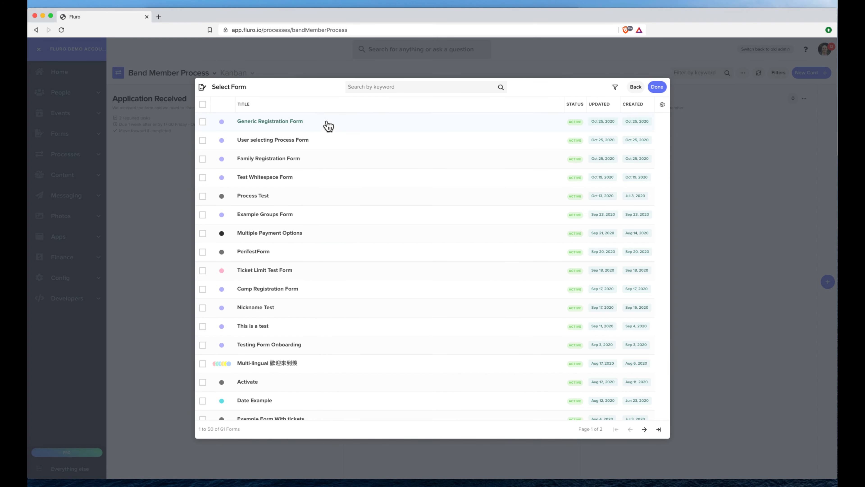
scroll(303, 278, "down", 5)
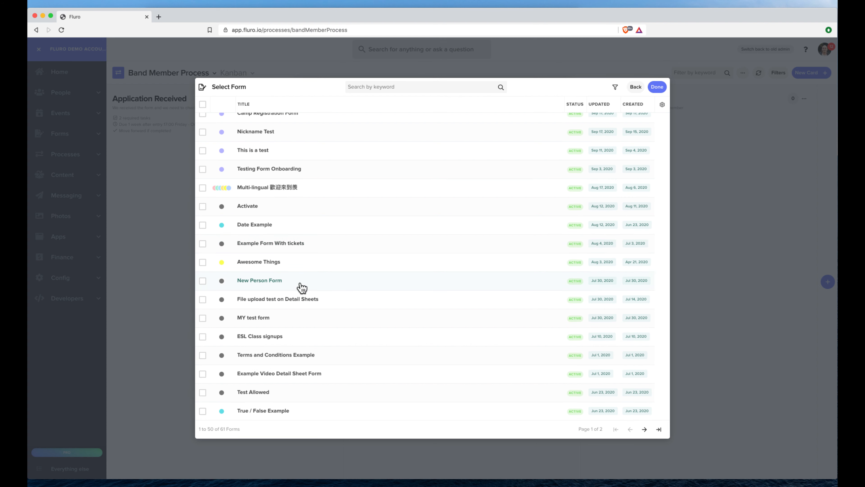
left_click(644, 87)
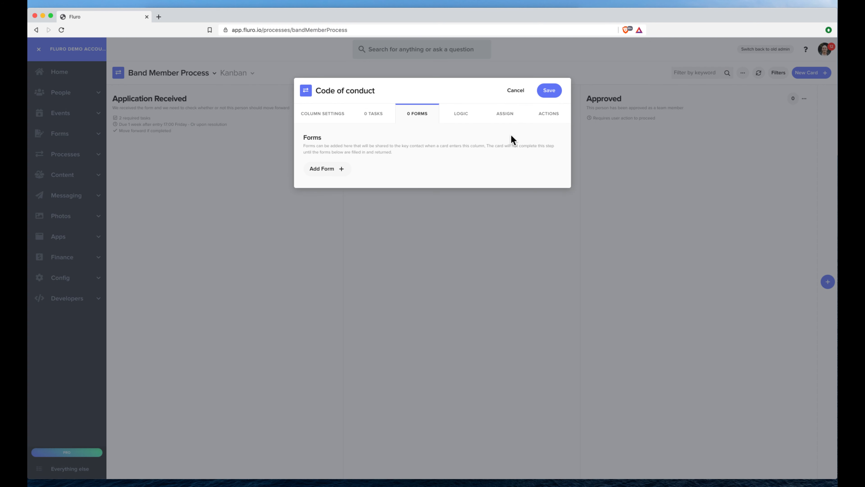
left_click(332, 171)
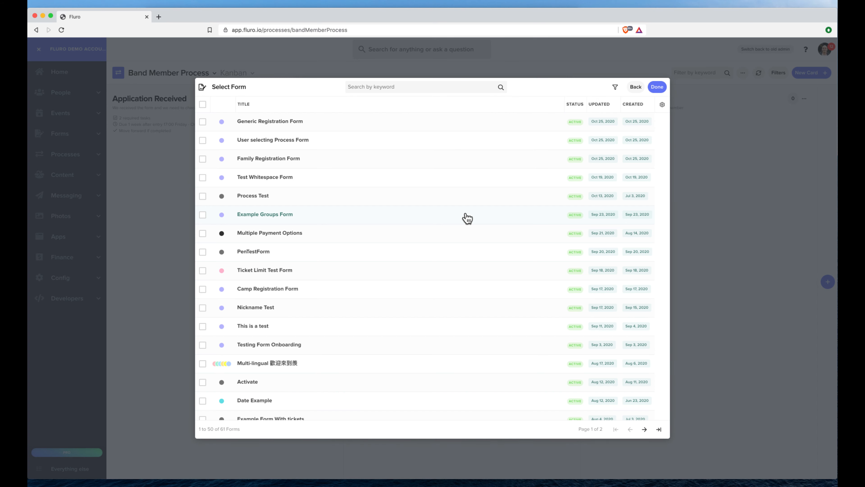
scroll(329, 188, "down", 1)
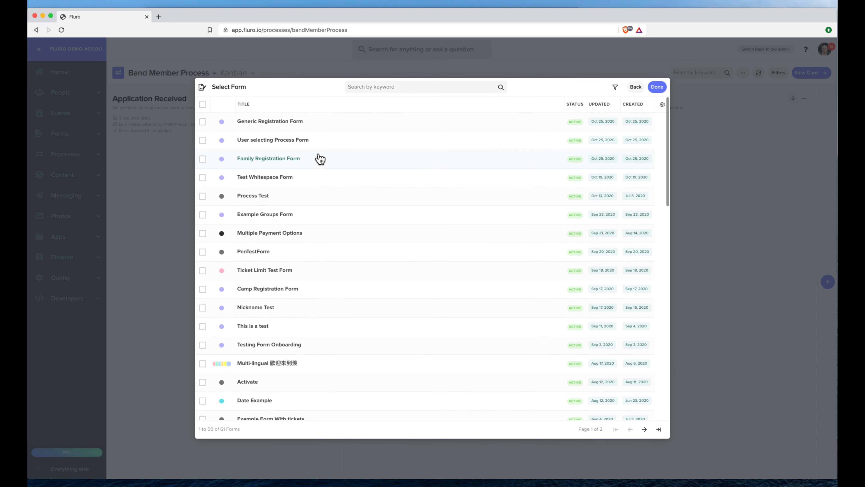
scroll(333, 222, "down", 2)
scroll(333, 222, "down", 5)
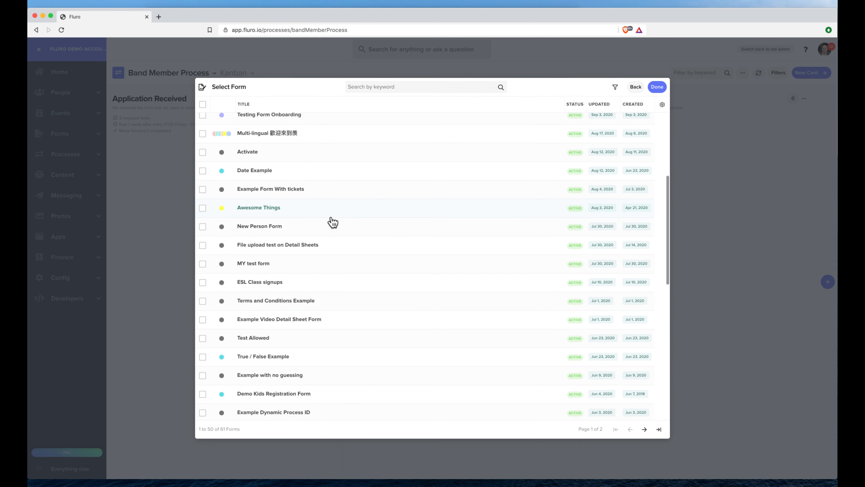
left_click(306, 227)
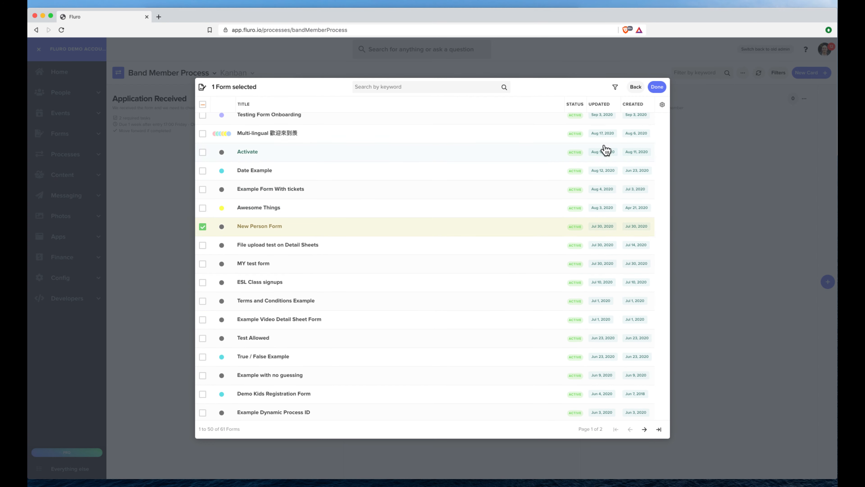
left_click(657, 87)
left_click(369, 200)
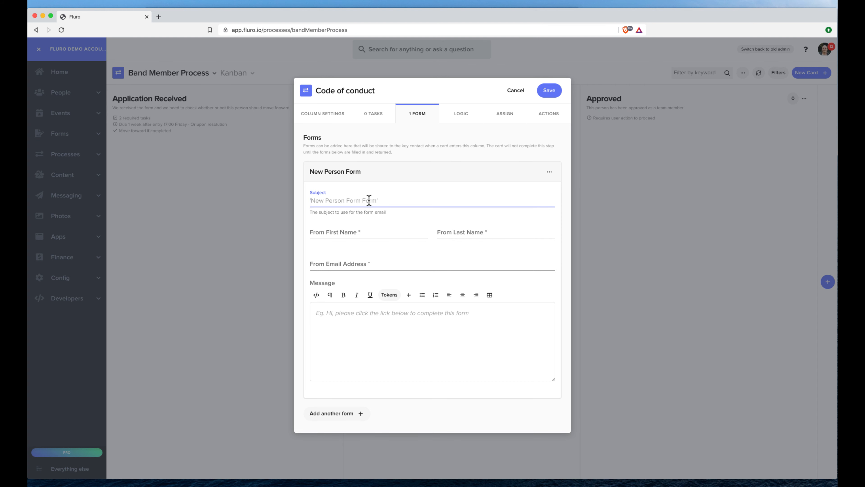
- Set the form email subject 'Please fill out this code of conduct form' plus sender name and e-mail
type("Plea")
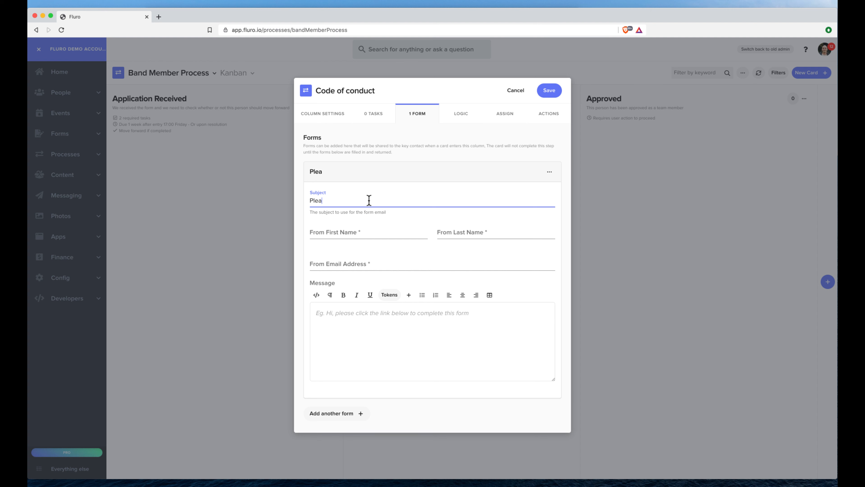
type("se fill out this code of conduct form")
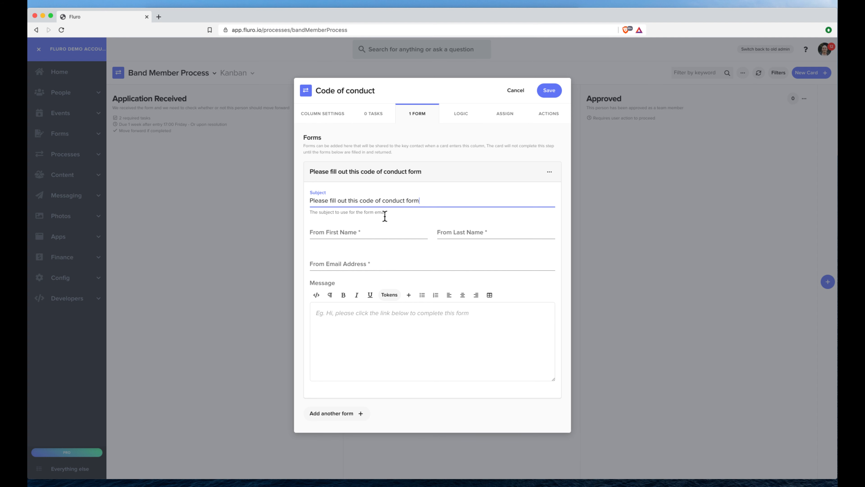
left_click(356, 230)
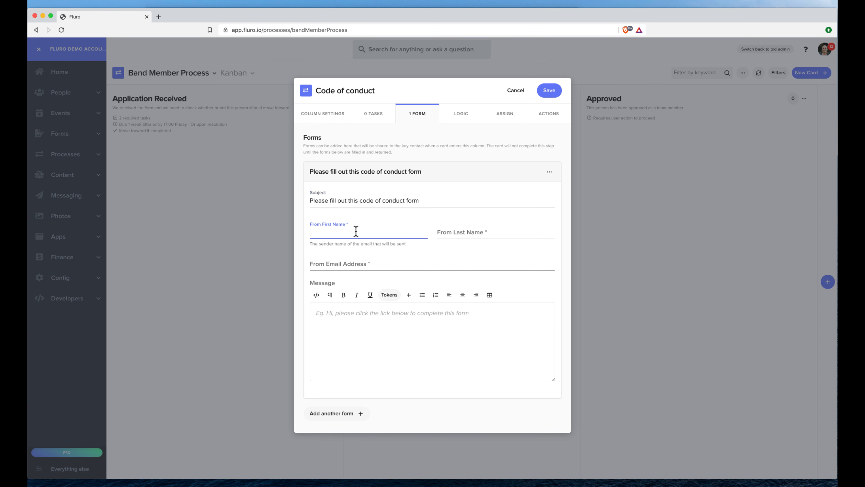
type("Our")
key("Tab")
type("Of")
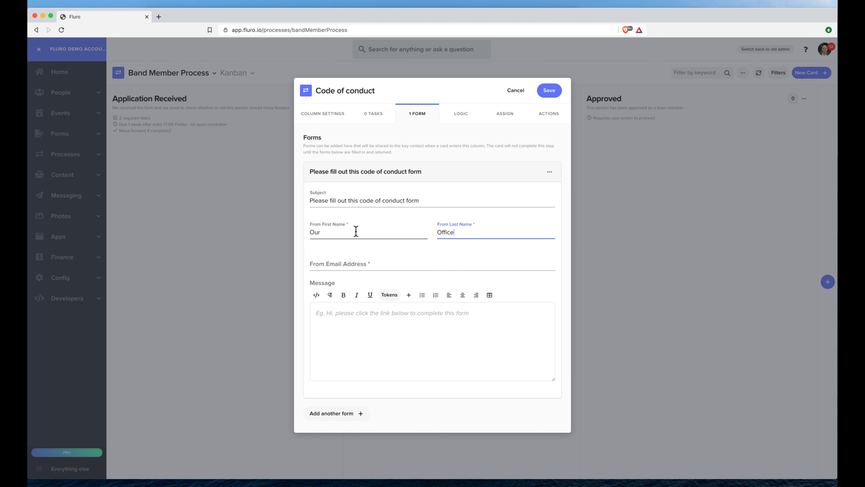
left_click(355, 263)
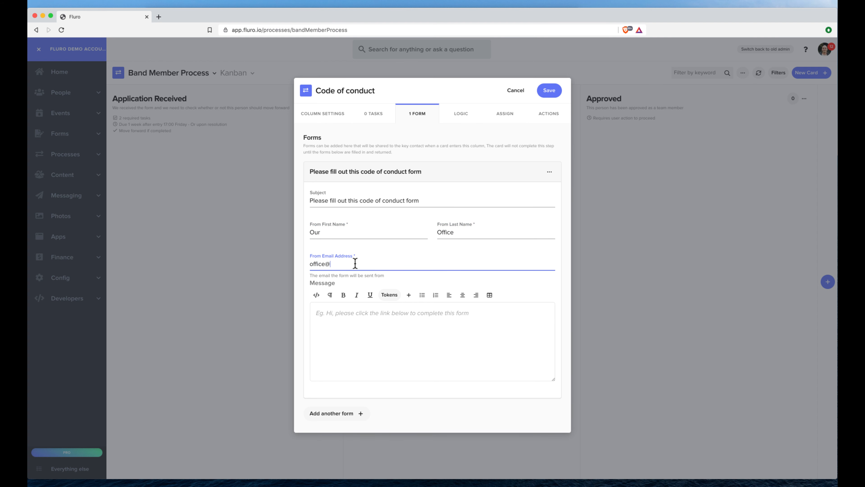
- Write the email message thanking the person for applying to become a band member
left_click(402, 327)
type("H")
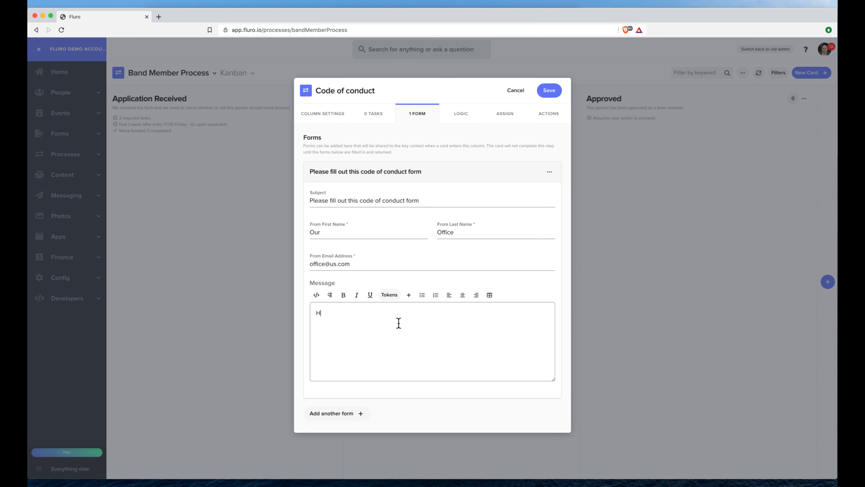
type("i, thank you for applying to become a band member,")
key("Return")
type("P")
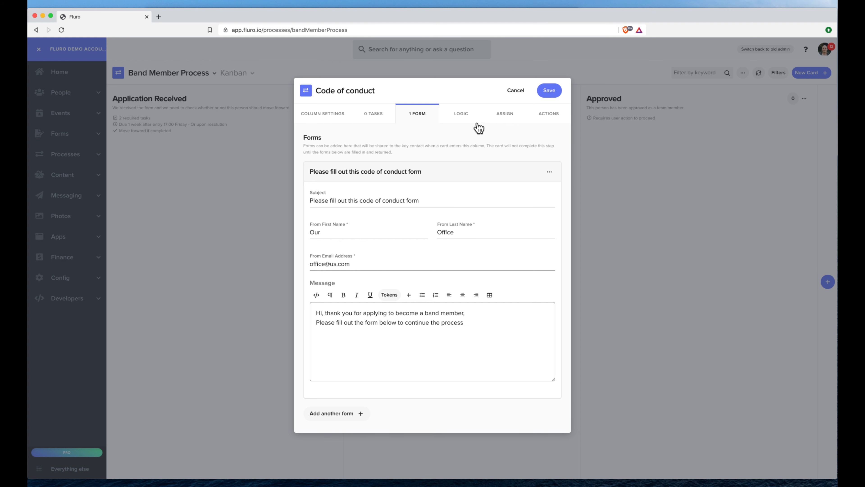
- Review the attached form and save the Code of conduct column settings
left_click(461, 118)
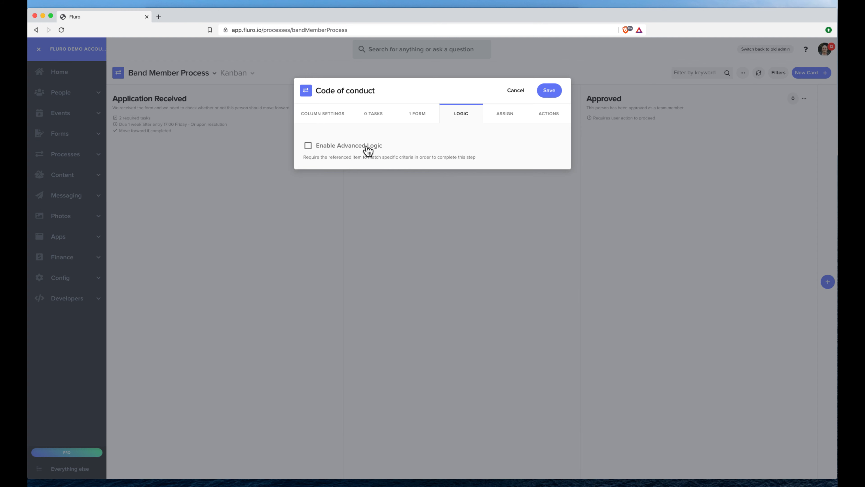
left_click(424, 119)
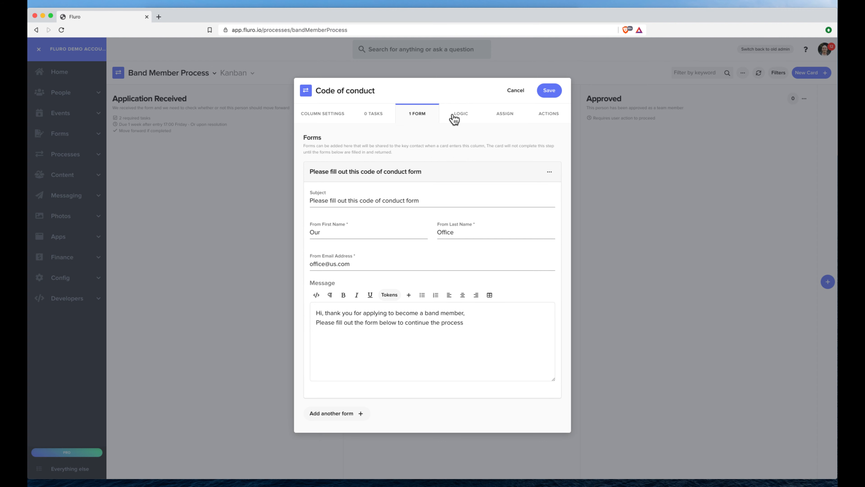
left_click(552, 96)
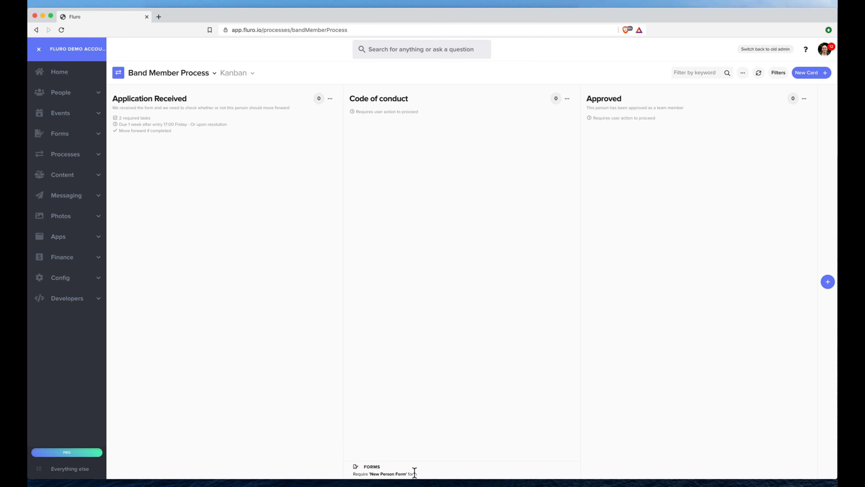
left_click(566, 99)
- Set Code of conduct automation to 'As soon as all required tasks are resolved' with Move Forward on success
left_click(536, 112)
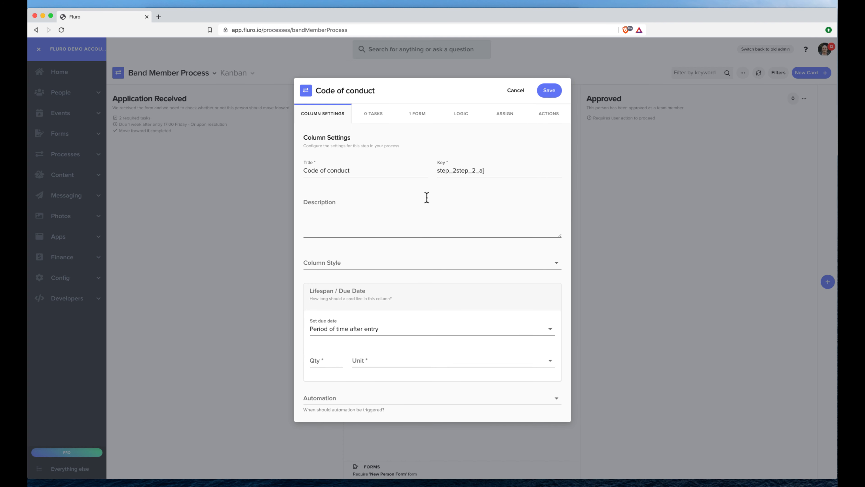
left_click(367, 397)
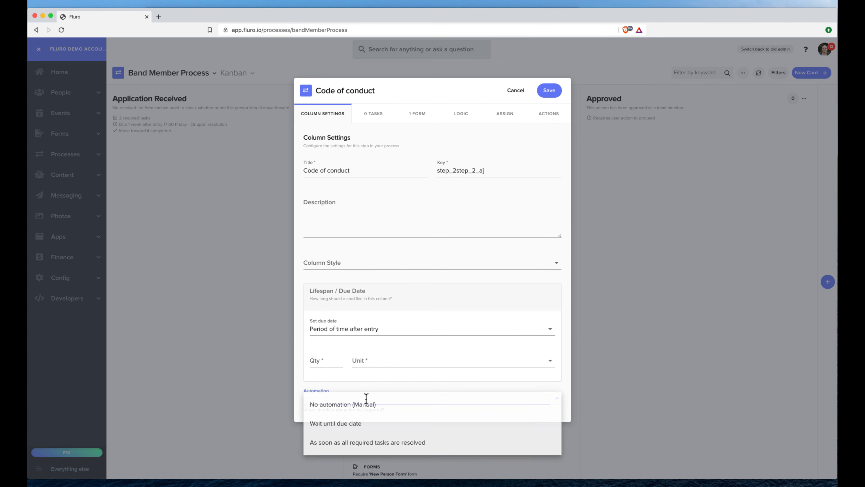
left_click(380, 445)
scroll(389, 318, "down", 3)
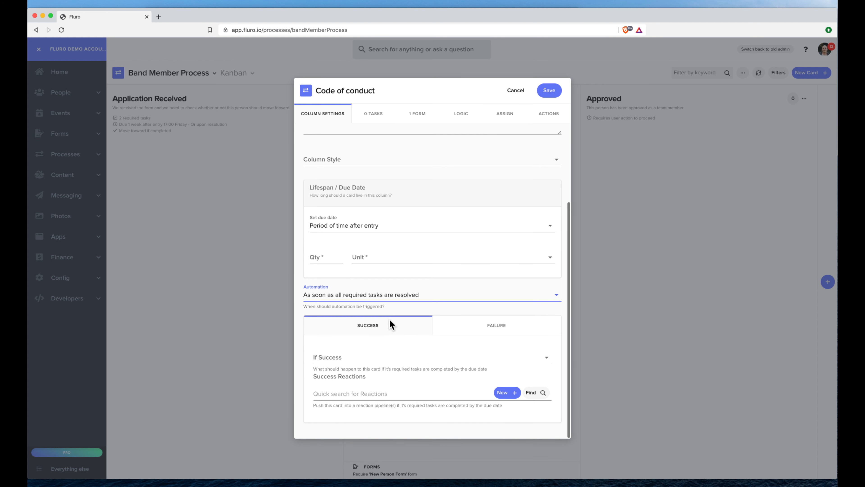
left_click(376, 358)
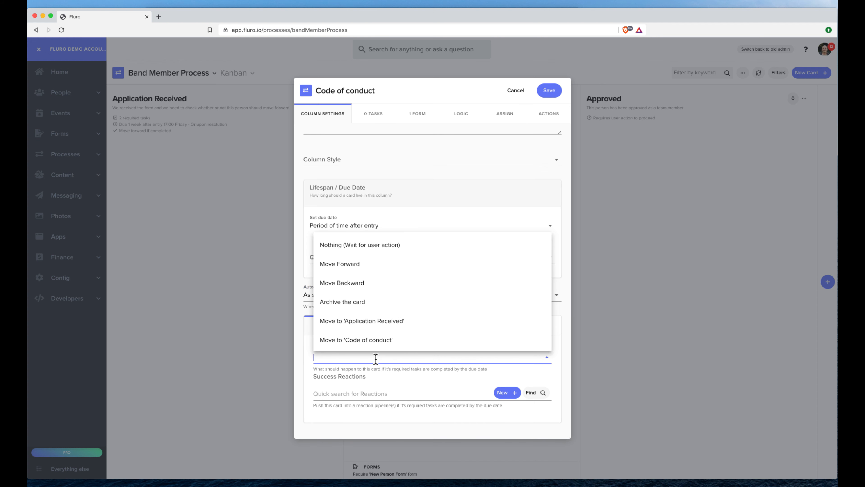
left_click(356, 264)
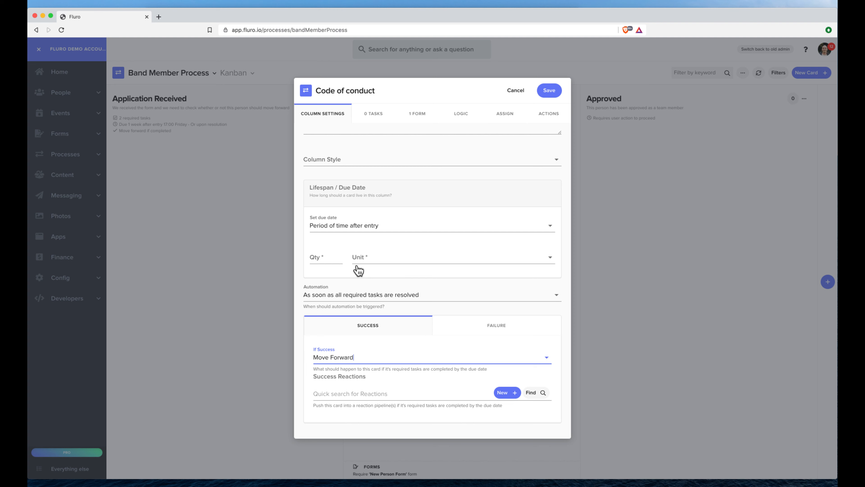
left_click(468, 328)
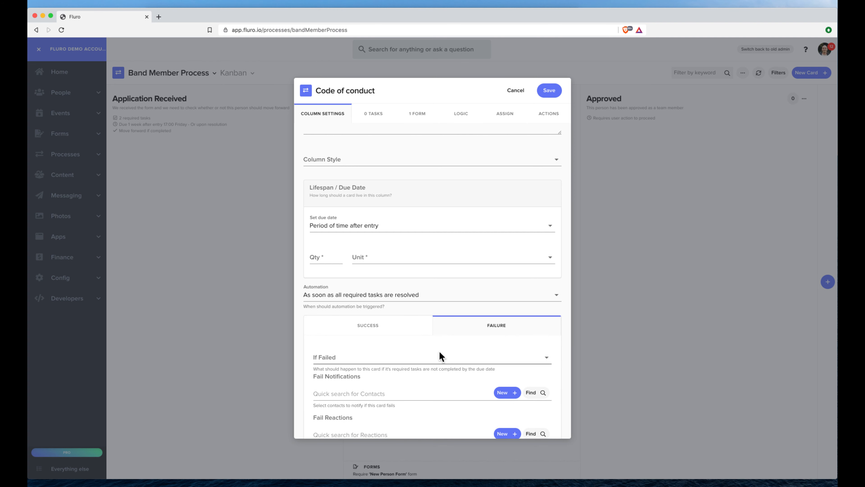
left_click(550, 94)
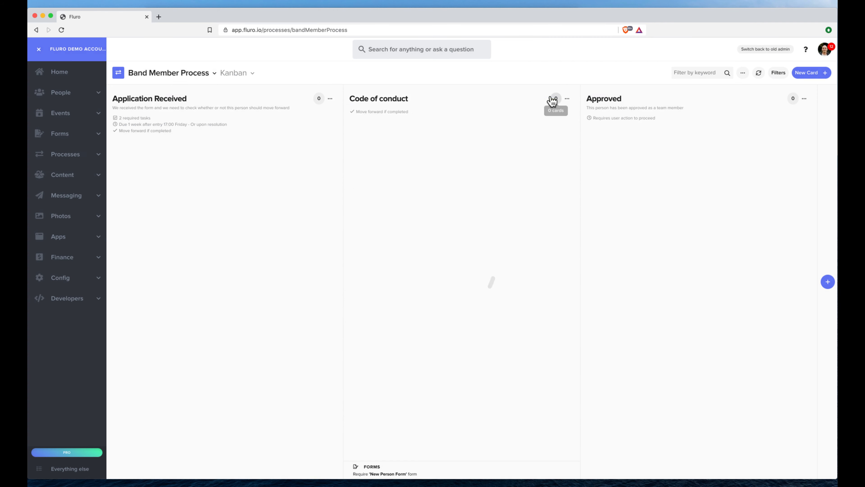
left_click(804, 100)
- Set Approved's automation to 'As soon as all required tasks are resolved' and archive the card on success
left_click(774, 113)
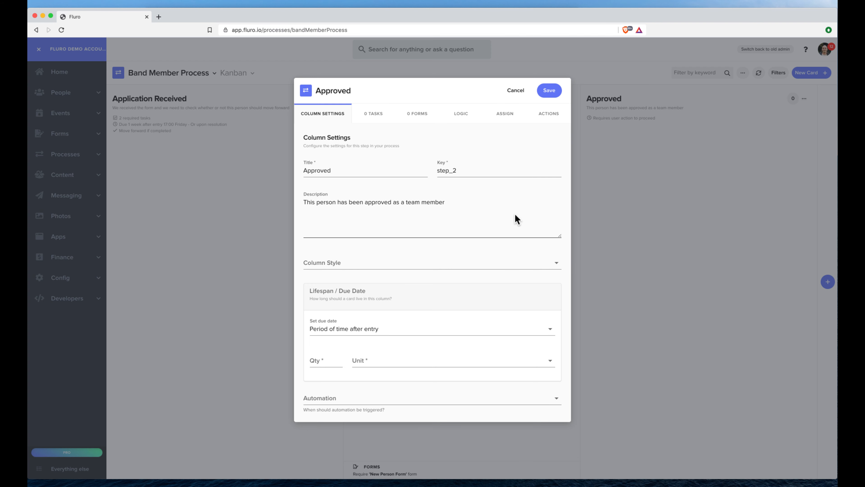
left_click(359, 400)
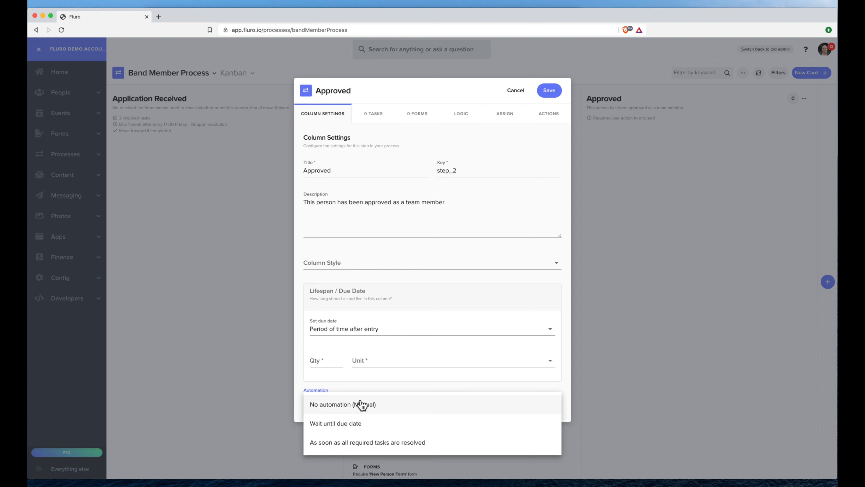
left_click(377, 442)
scroll(393, 337, "down", 2)
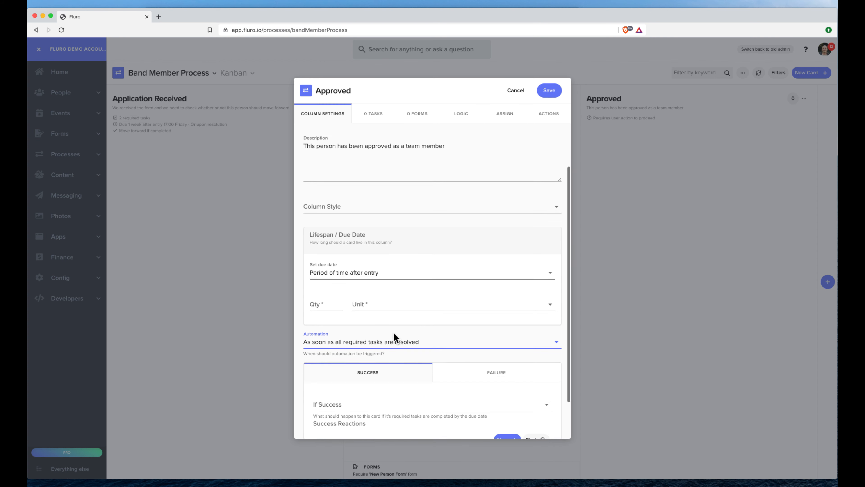
scroll(394, 338, "down", 2)
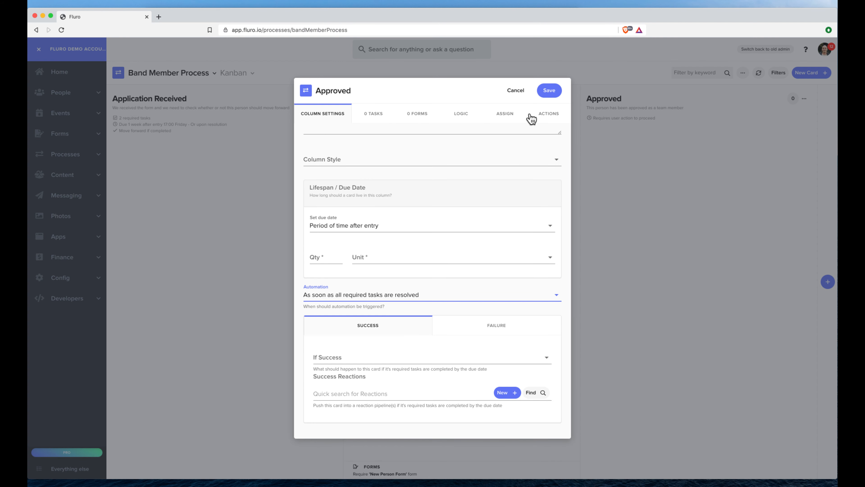
left_click(345, 357)
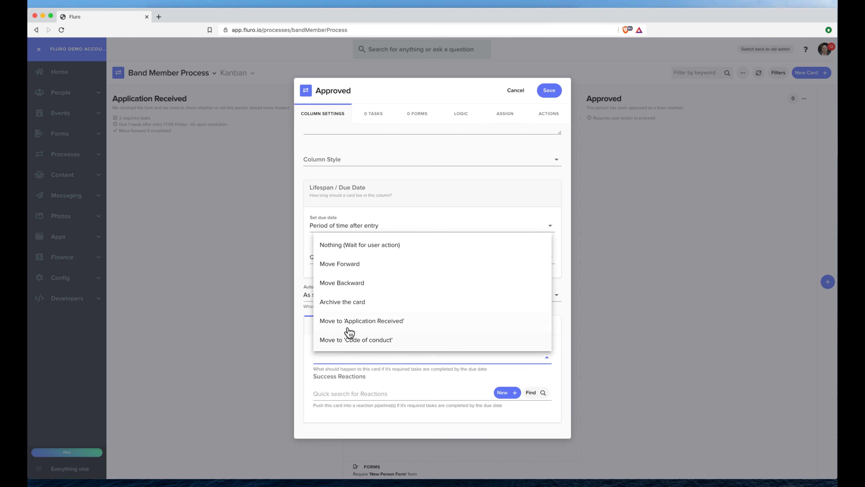
left_click(347, 302)
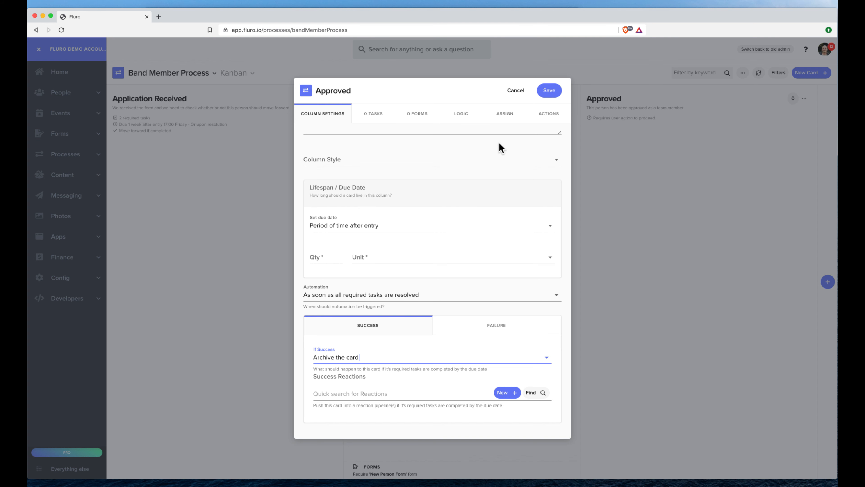
left_click(549, 115)
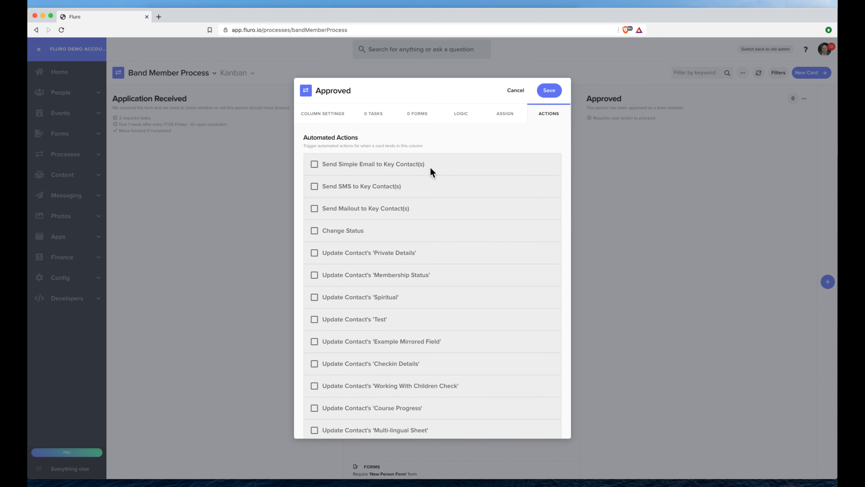
- Enable Update Membership marking the contact as a member, and Update Professional with occupation Band member
scroll(430, 170, "down", 6)
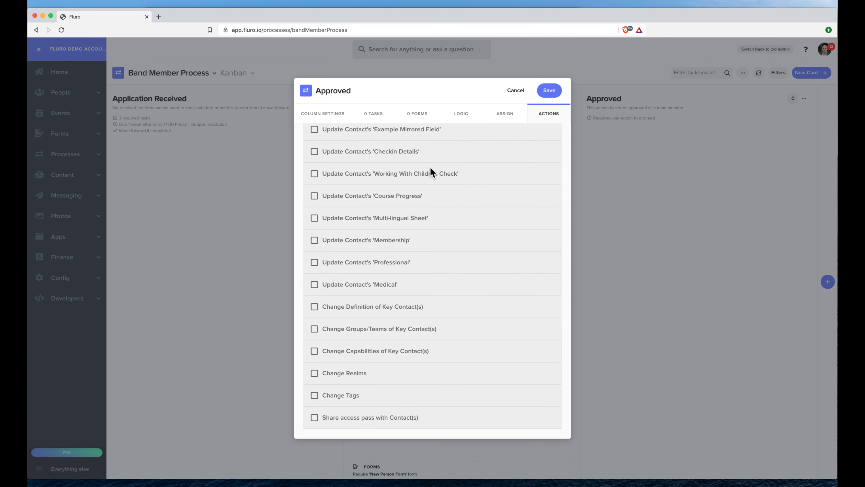
left_click(314, 173)
left_click(314, 174)
left_click(314, 240)
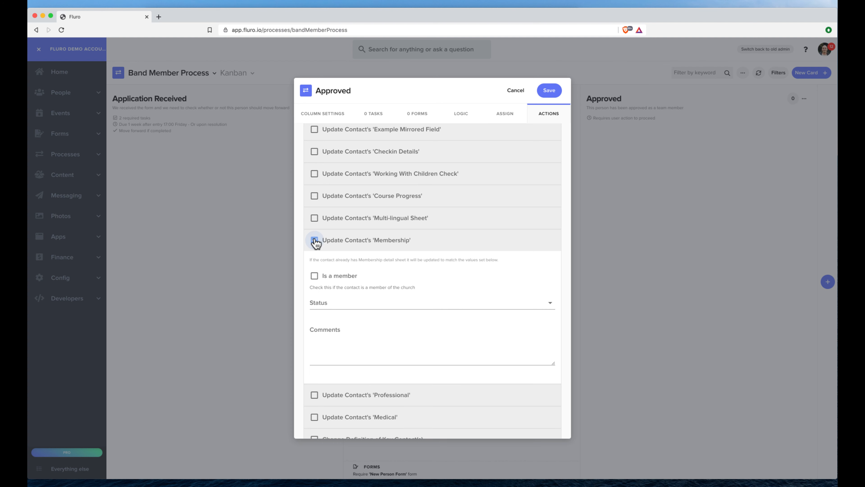
left_click(314, 276)
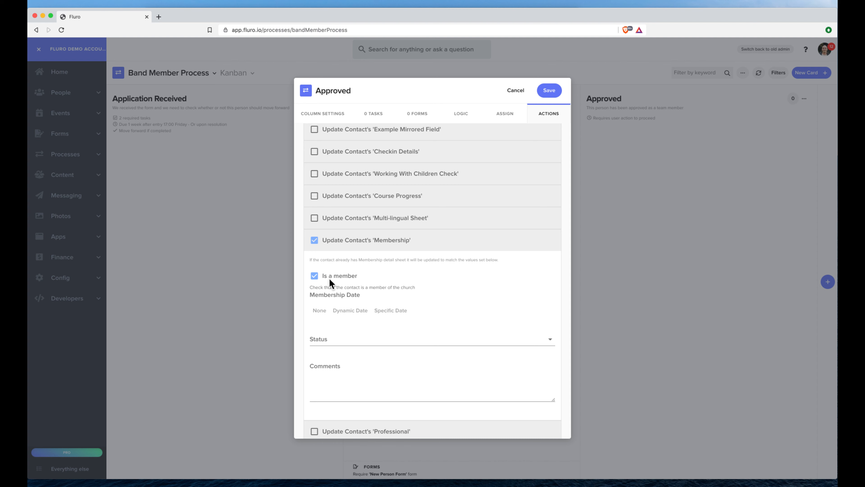
scroll(361, 281, "down", 5)
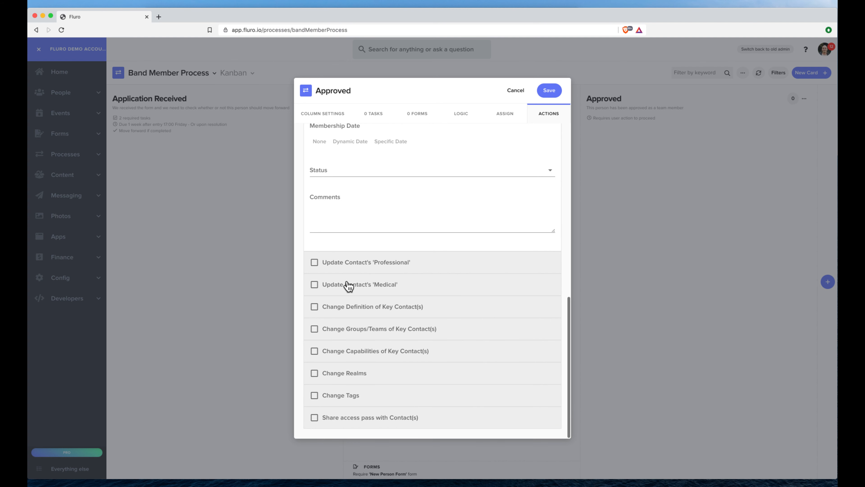
left_click(314, 263)
left_click(349, 300)
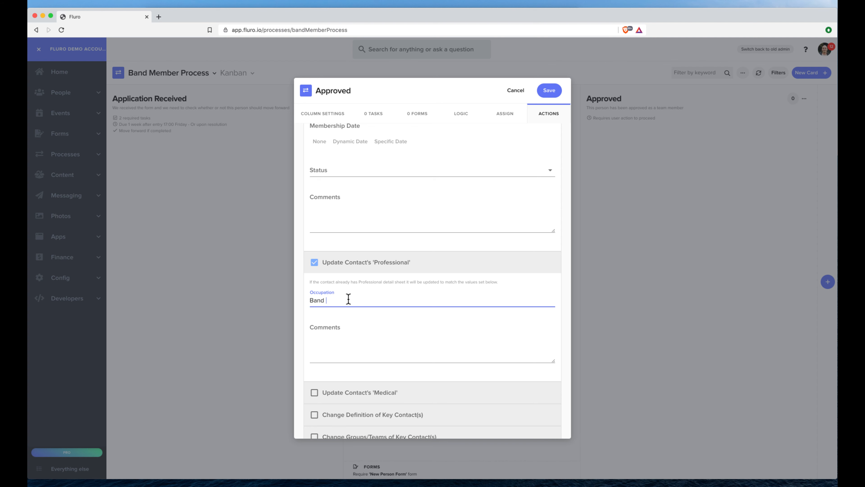
- Add sharing an access pass with the contact, then save the Approved column
scroll(418, 353, "down", 3)
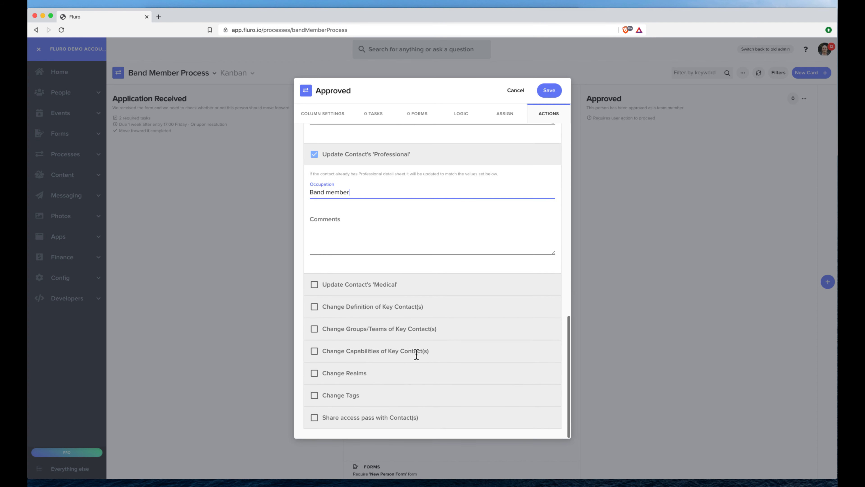
left_click(314, 417)
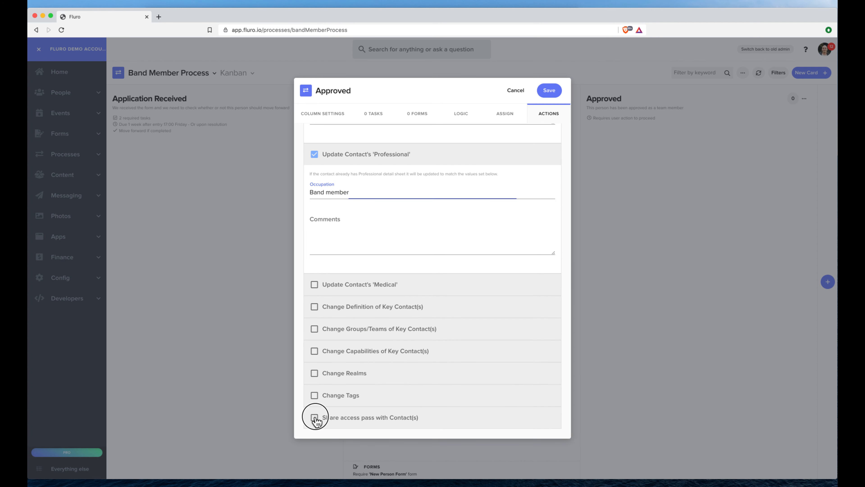
scroll(395, 379, "down", 2)
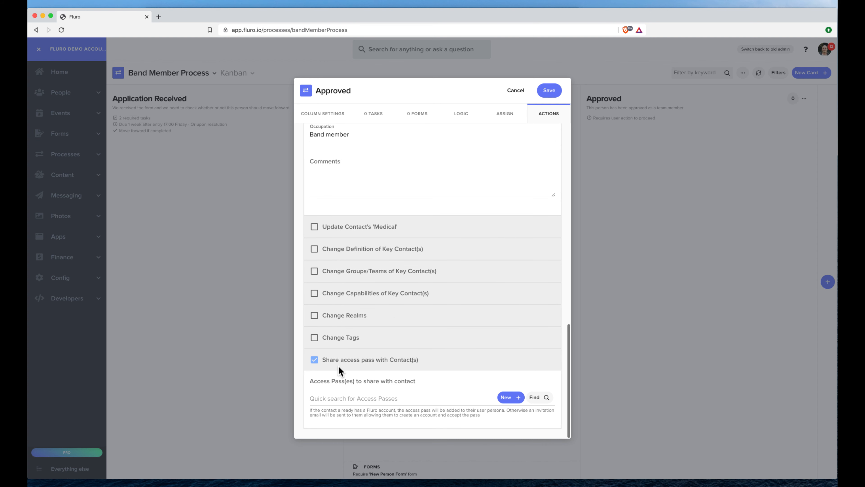
scroll(380, 290, "up", 15)
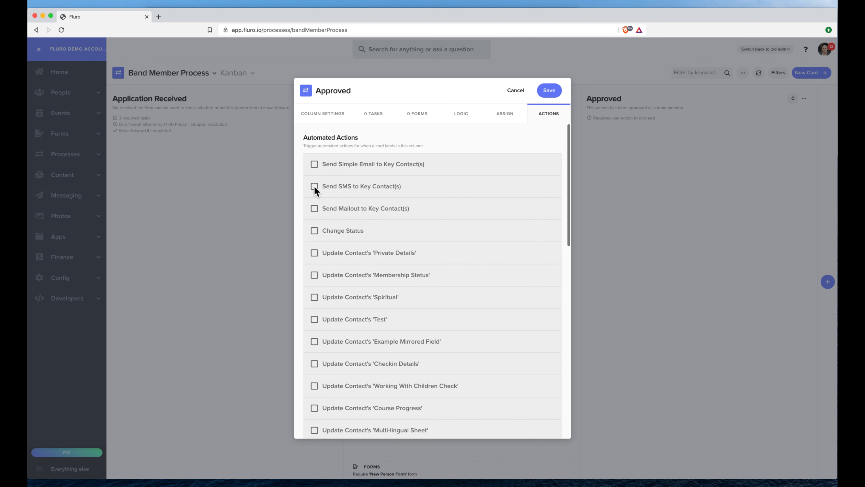
left_click(314, 163)
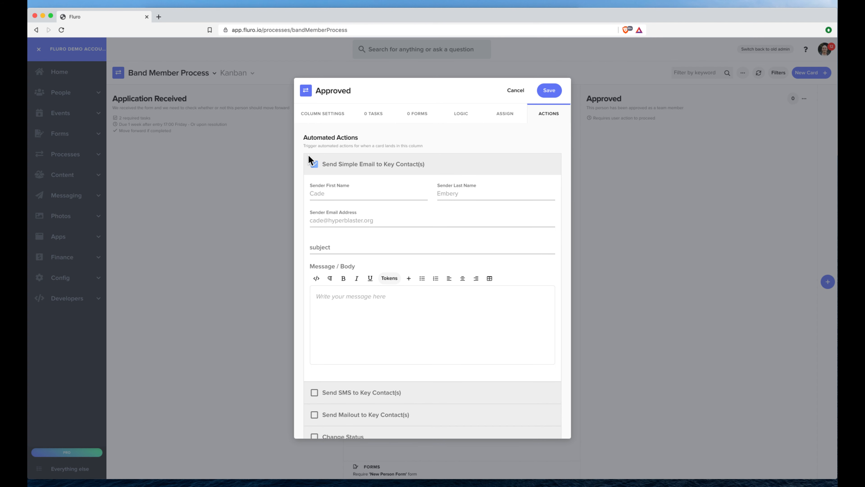
left_click(314, 164)
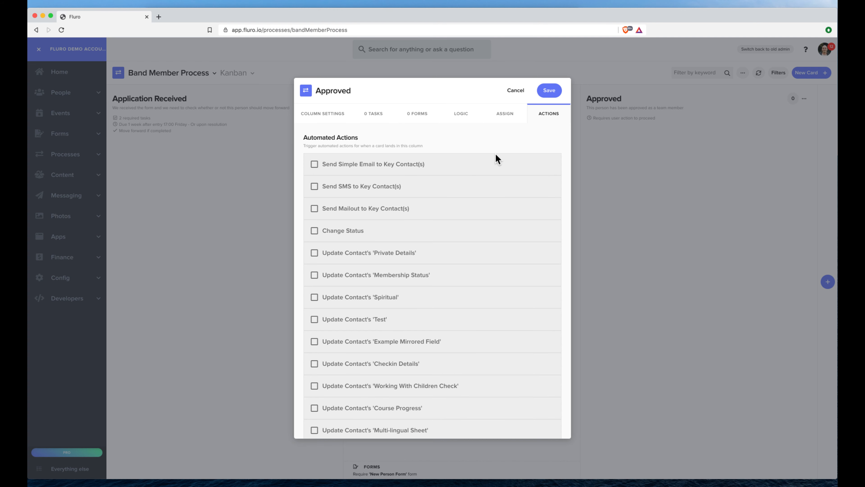
left_click(551, 93)
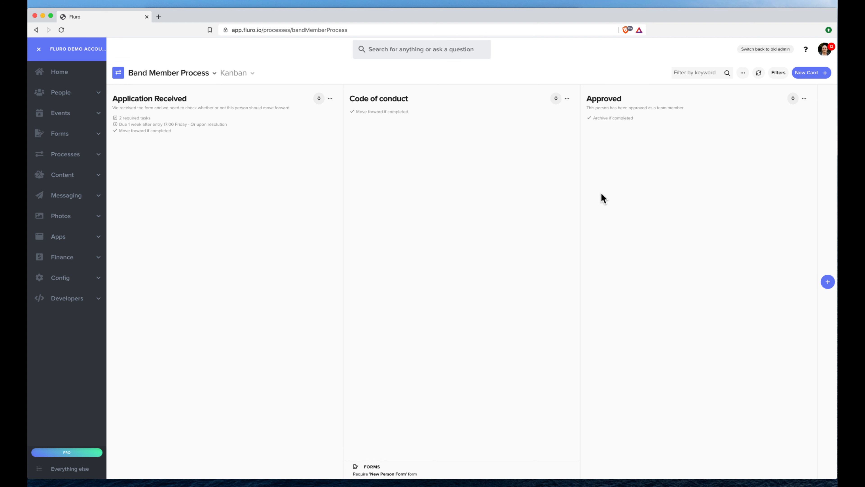
- Create a new form titled 'Band Member Application' from Forms > All Forms
left_click(75, 135)
left_click(83, 155)
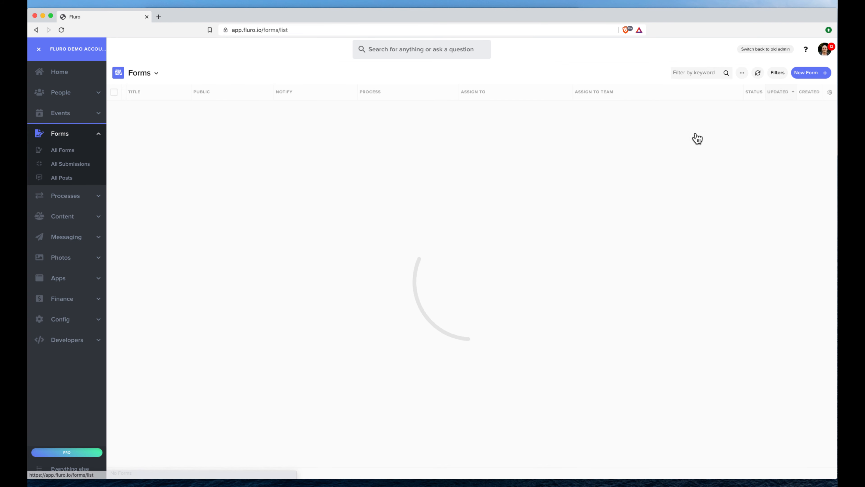
left_click(813, 75)
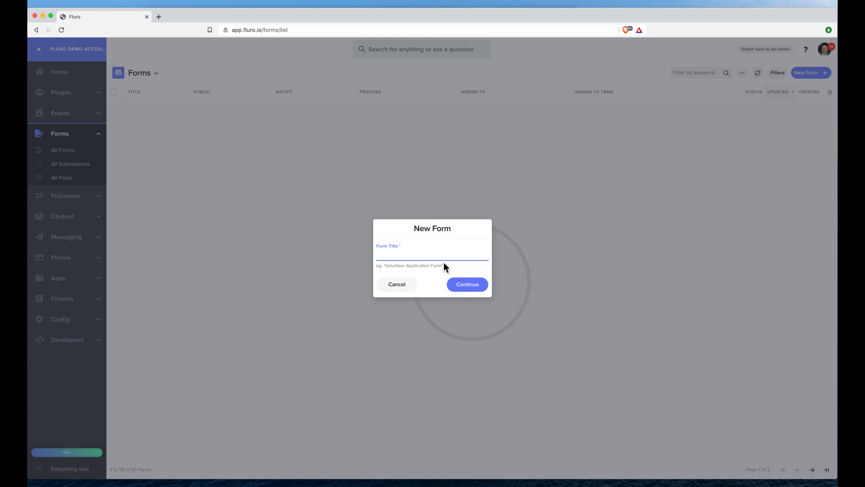
type("Band Member Application")
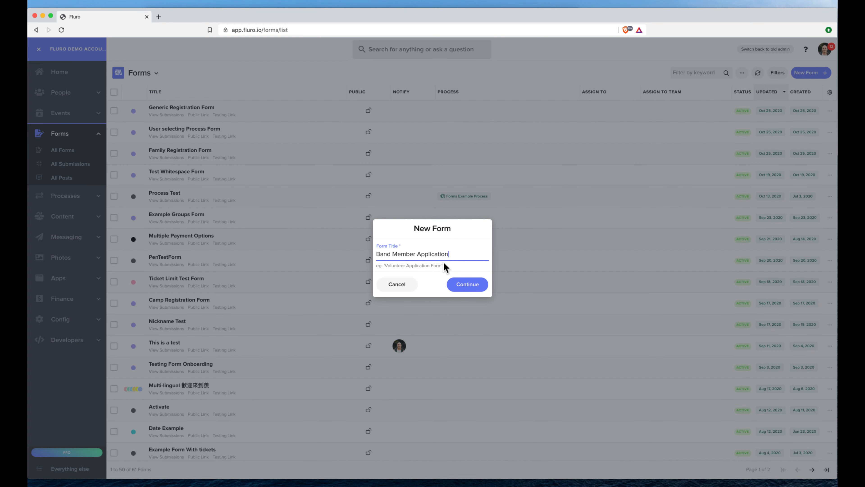
key("Return")
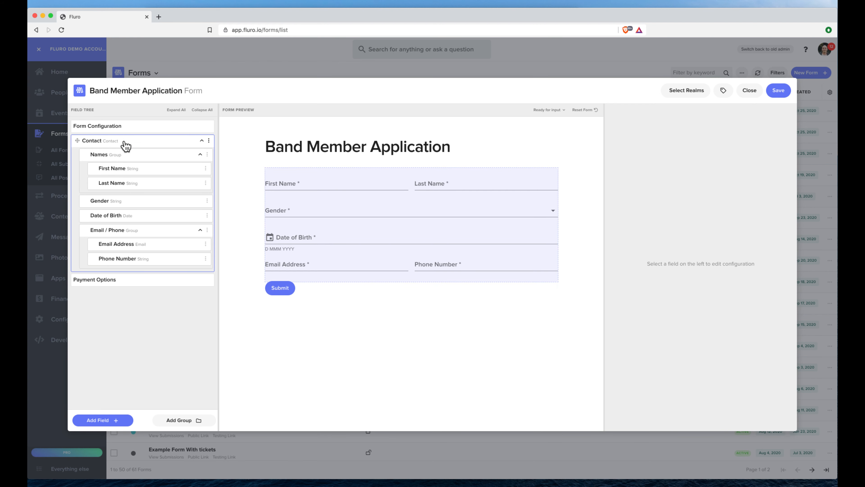
- Delete the Date of Birth field and add a multiple-choice field titled 'What instrument do you play'
left_click(207, 215)
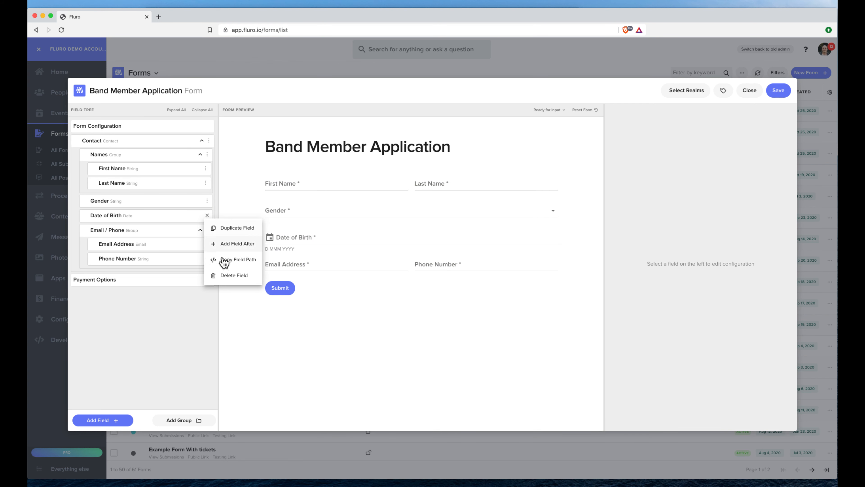
left_click(227, 281)
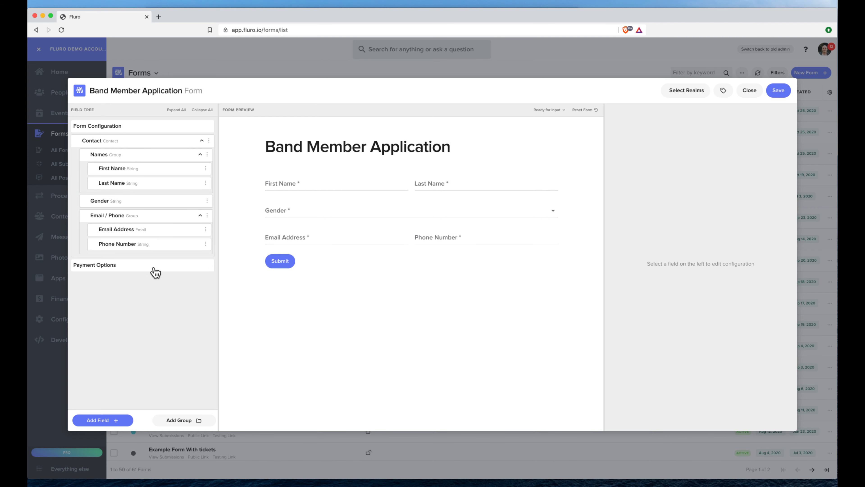
left_click(119, 419)
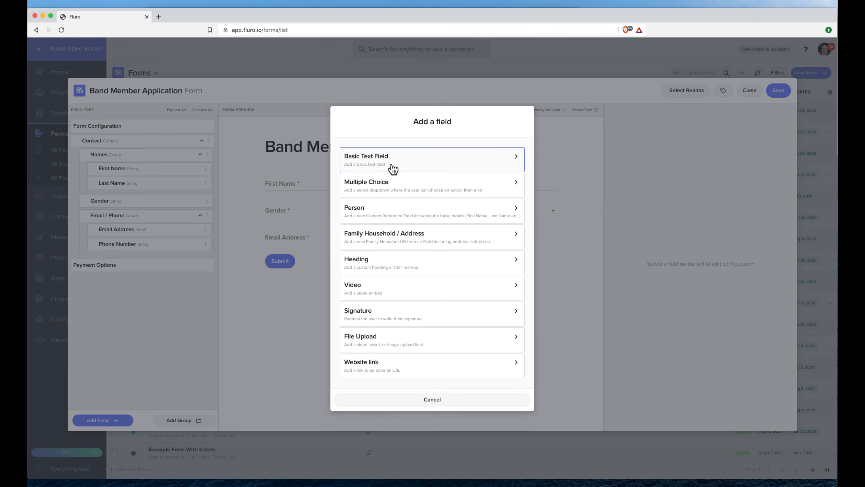
left_click(393, 188)
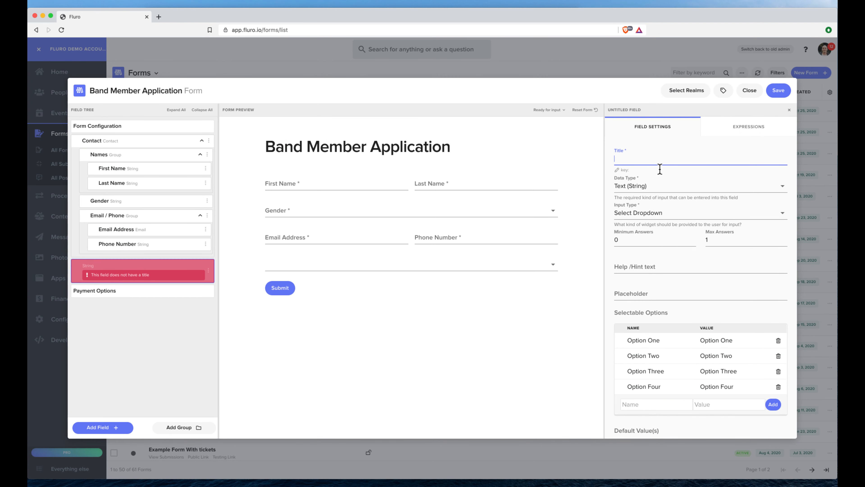
type("What instrument do you play")
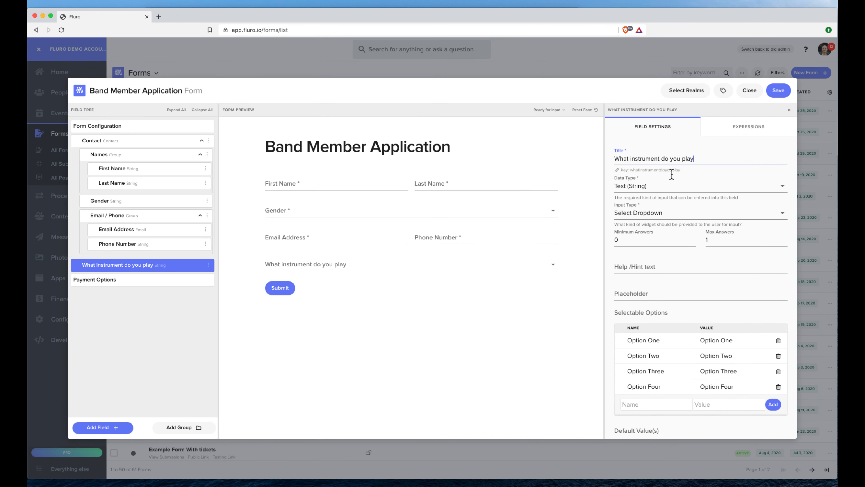
- Replace the default dropdown options with Guitar, Piano, Drums and Oboe
left_click(778, 340)
left_click(778, 340)
left_click(778, 340)
left_click(778, 340)
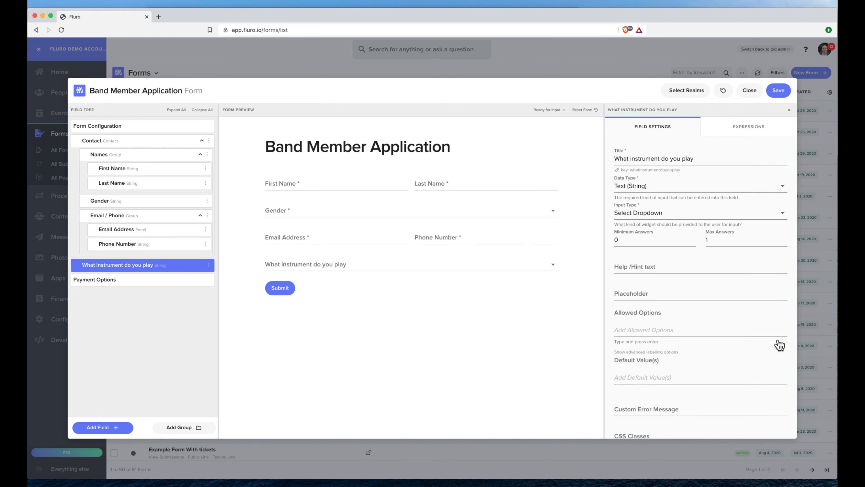
left_click(638, 329)
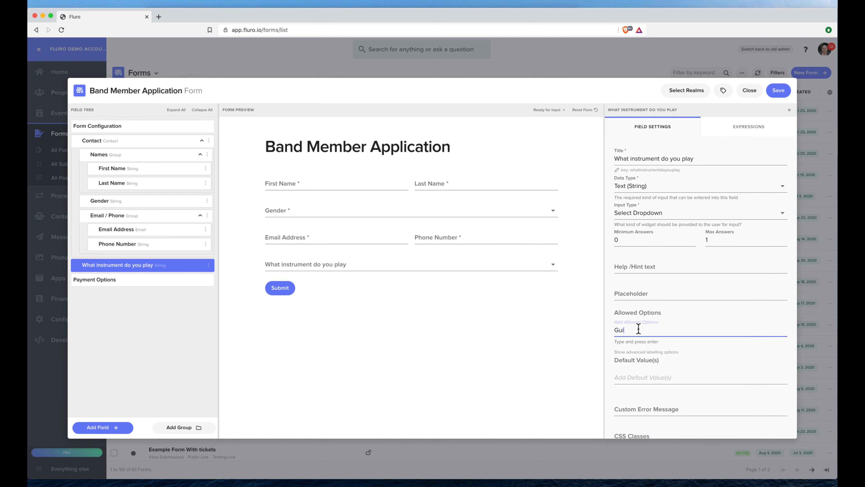
key("Return")
type("Piano")
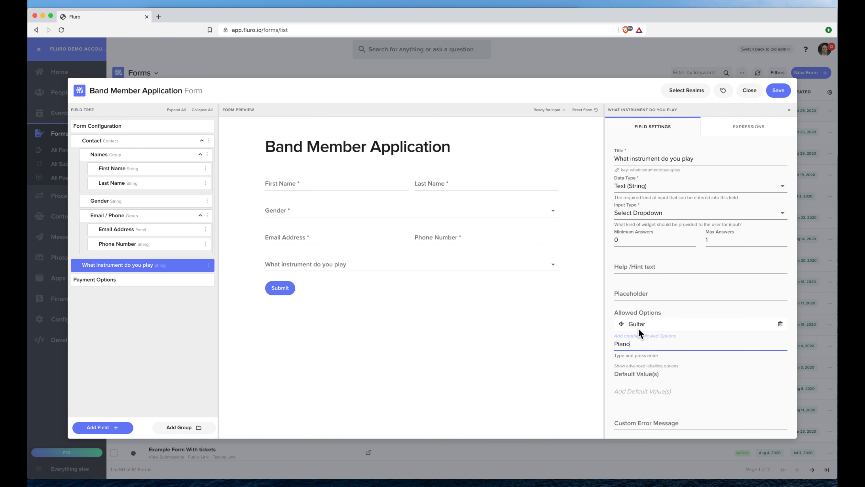
key("Return")
type("Drums")
key("Return")
type("Oboe")
key("Return")
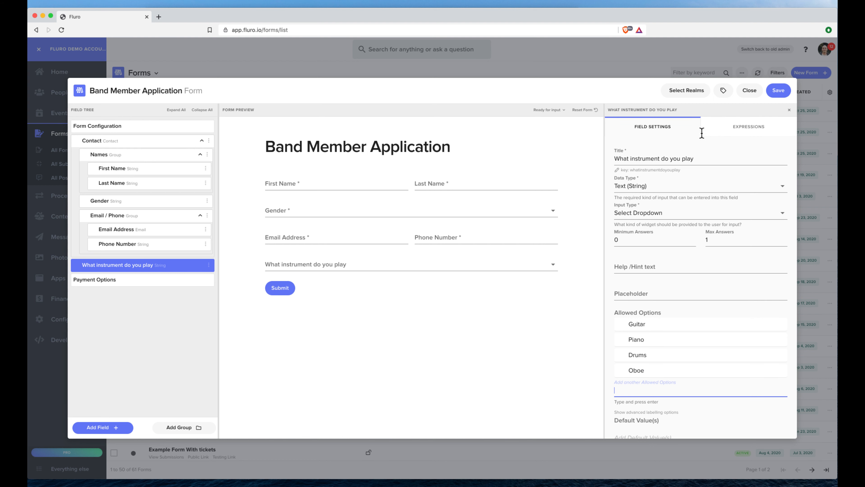
- Check the instrument choices in the form preview
left_click(354, 264)
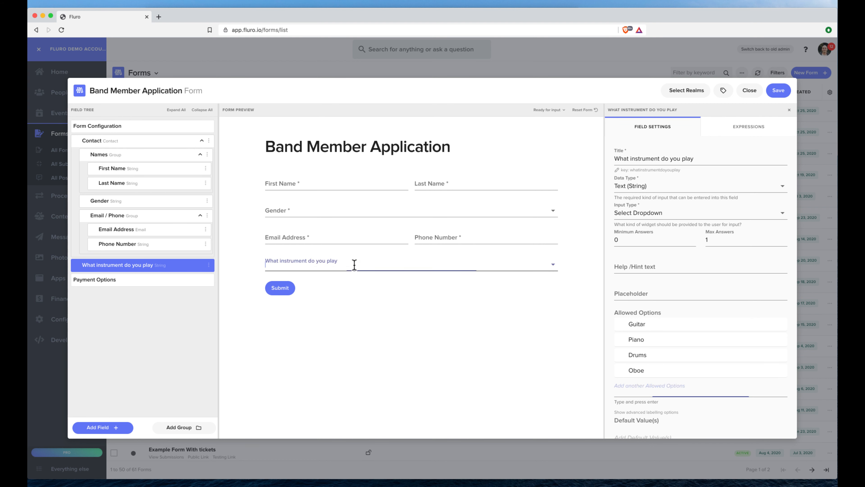
left_click(230, 264)
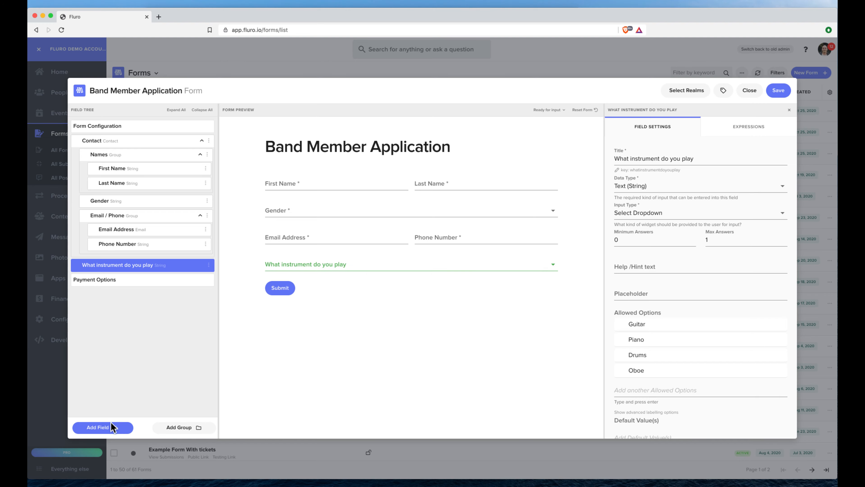
left_click(113, 427)
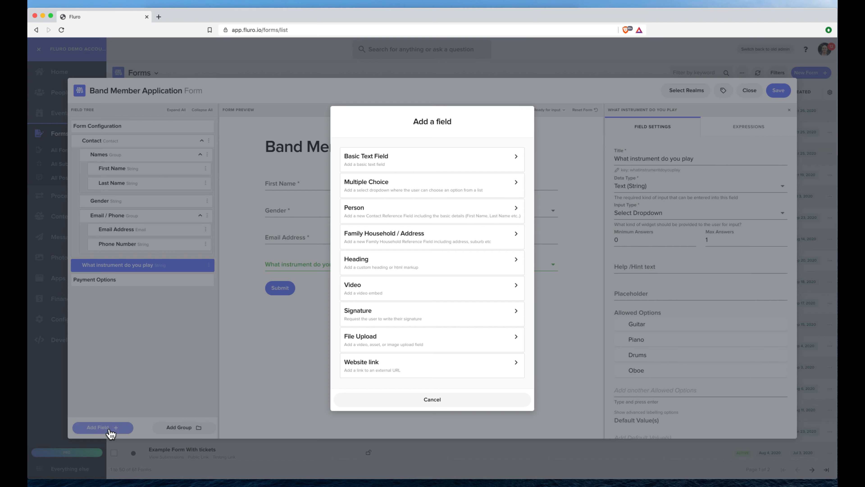
- Add a text field 'Let us know 3 people as references for your character' requiring exactly 3 answers
left_click(382, 166)
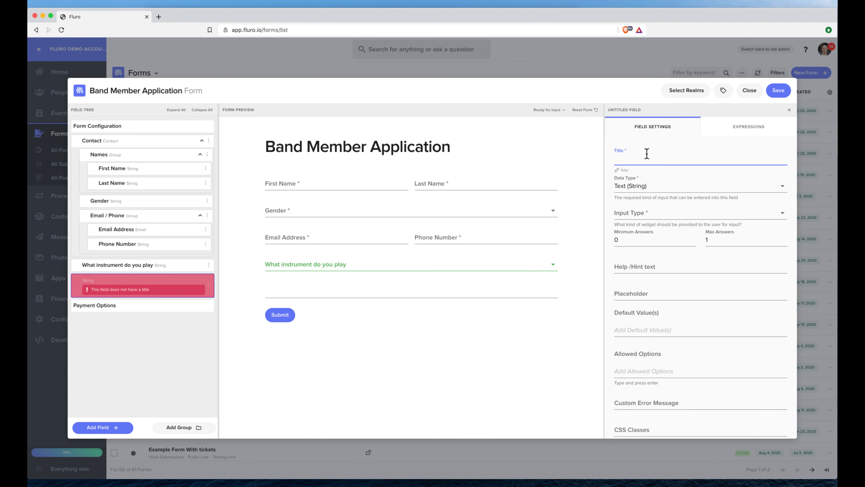
type("Let us know 3 re")
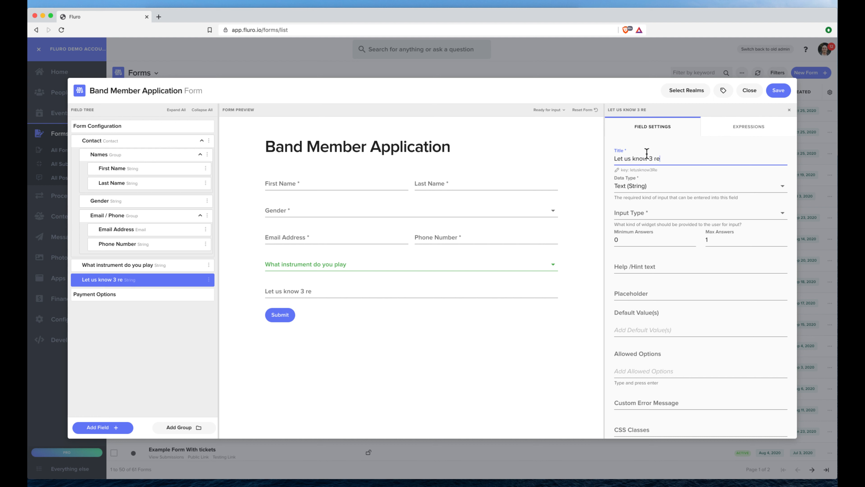
type("r character")
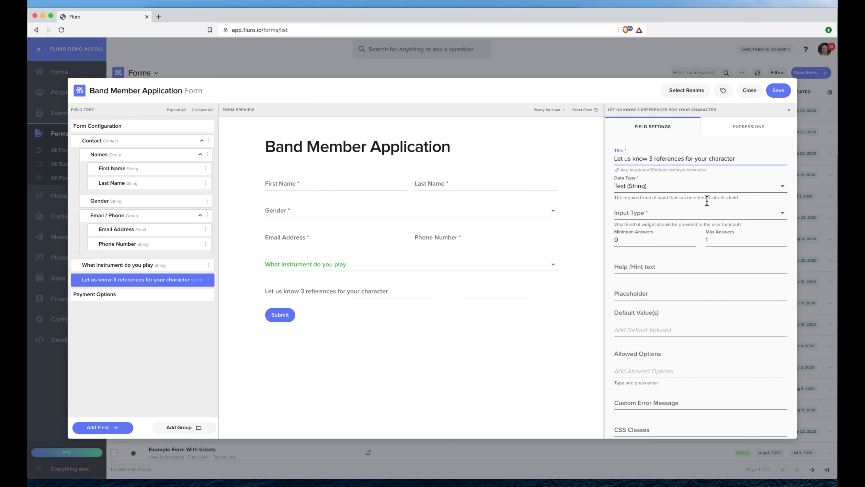
double_click(715, 239)
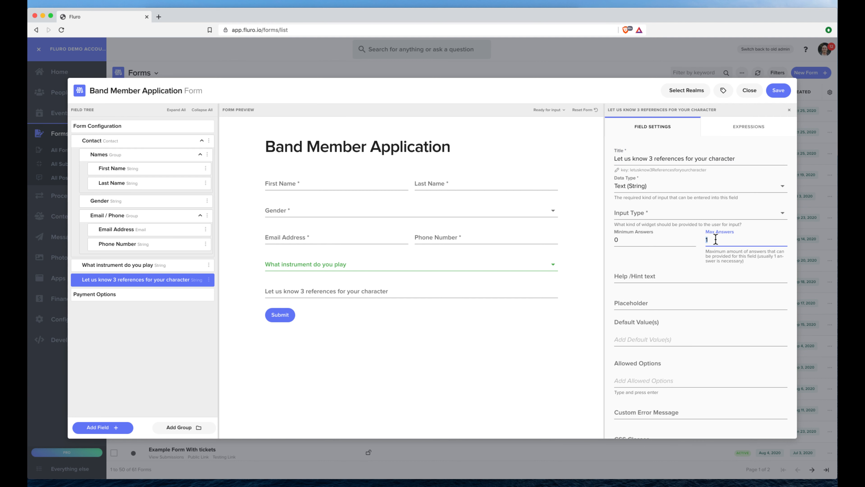
type("3")
double_click(631, 243)
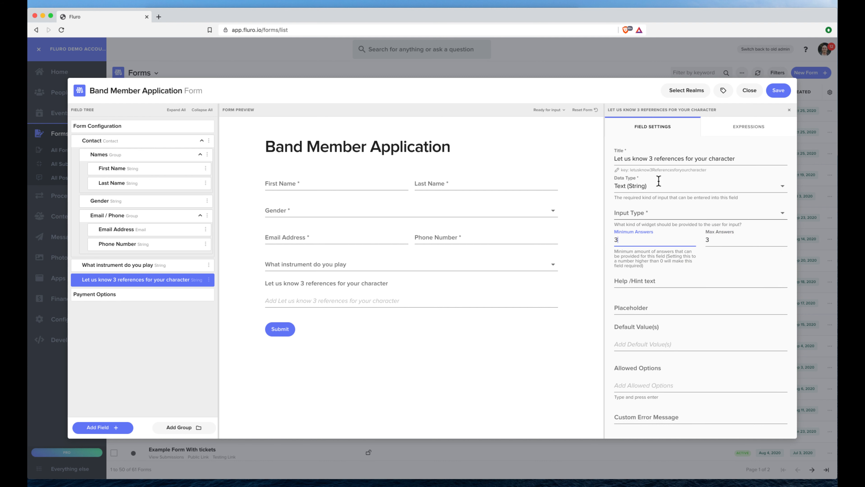
left_click(654, 159)
type("people ")
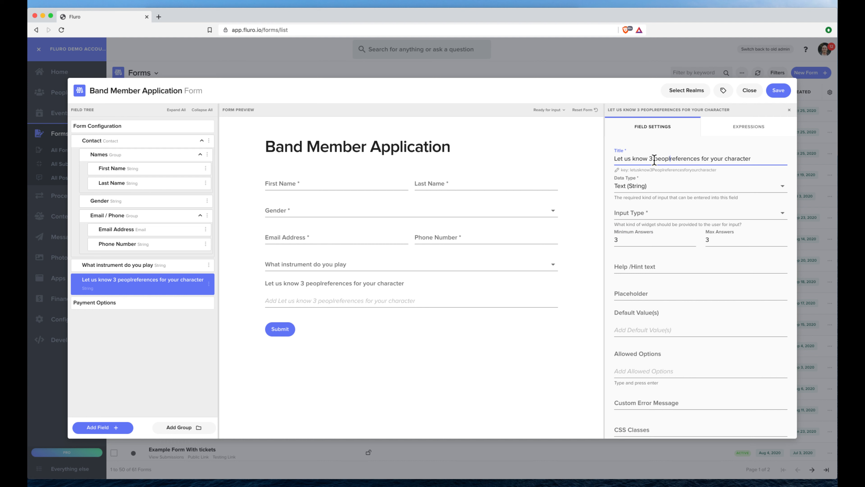
type("as")
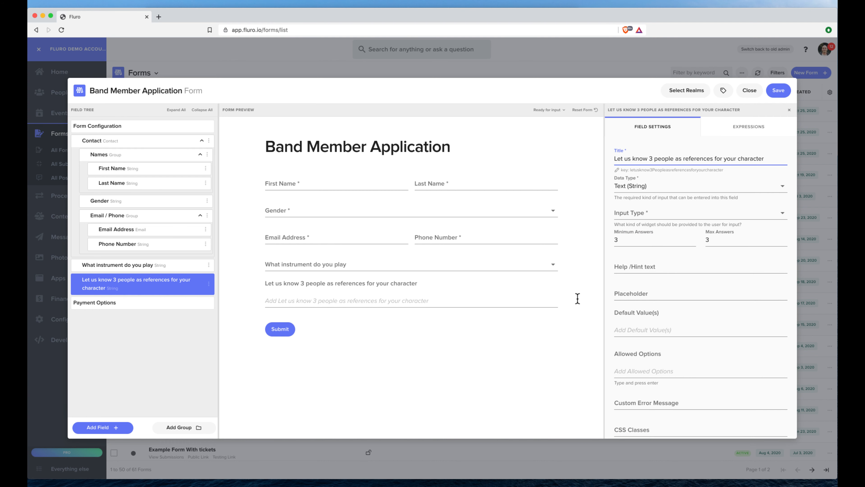
- Assign the form to the Australia realm and save it
left_click(703, 96)
left_click(421, 99)
left_click(510, 57)
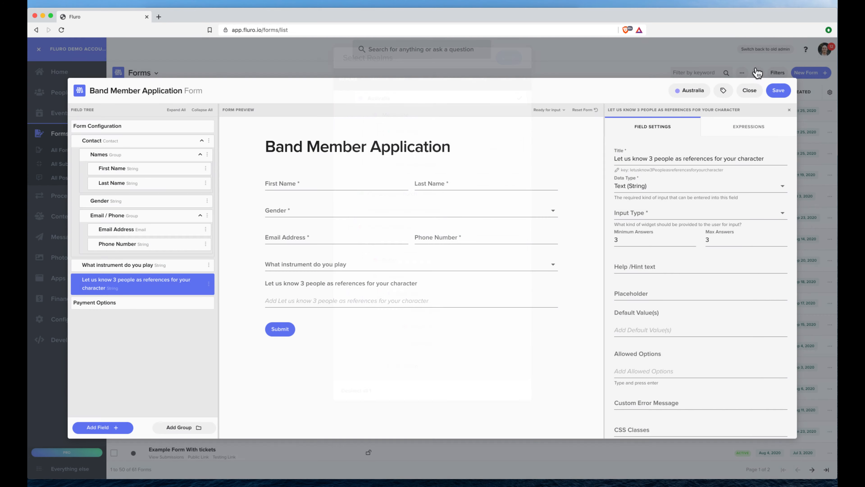
left_click(780, 96)
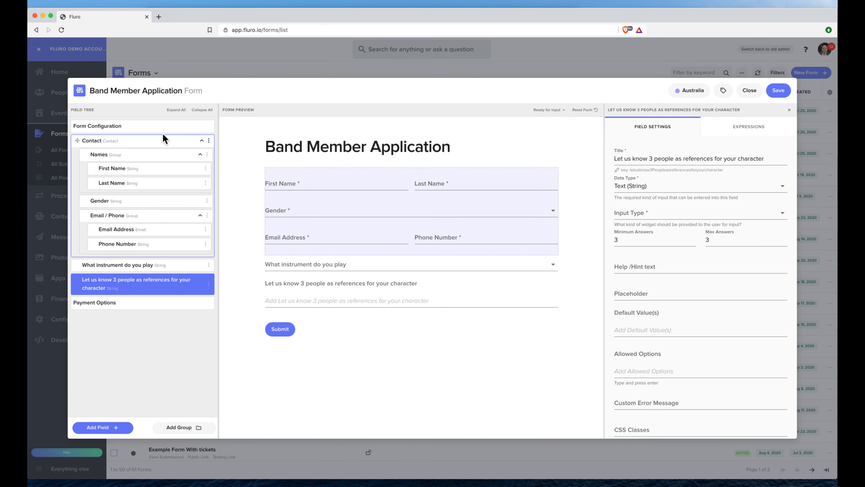
- Route the Band Member Application form's submissions into the Band Member Process and save the form
left_click(119, 129)
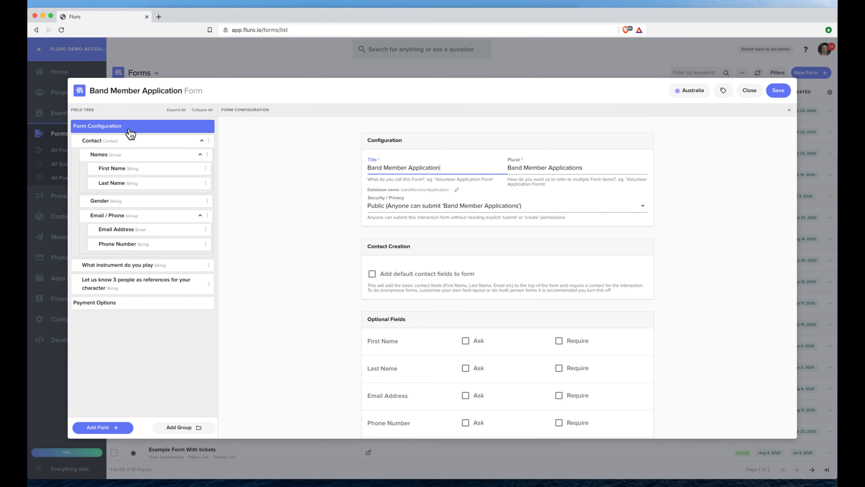
scroll(564, 314, "down", 3)
scroll(562, 315, "down", 15)
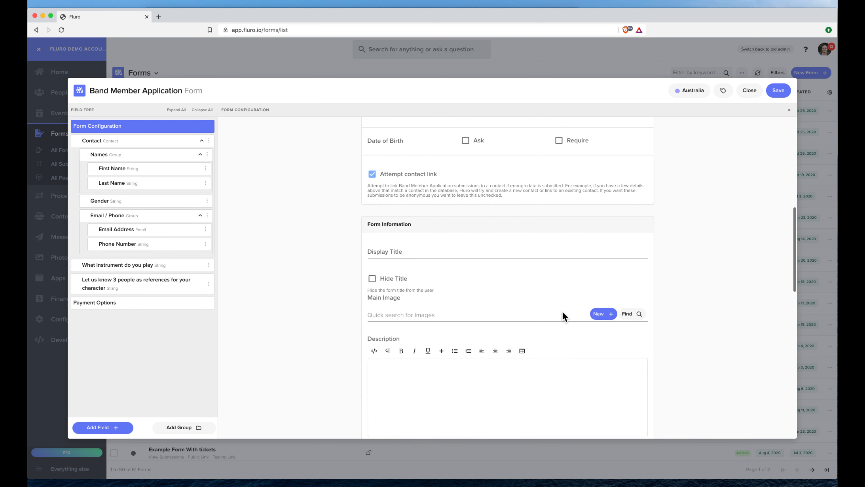
scroll(563, 316, "down", 10)
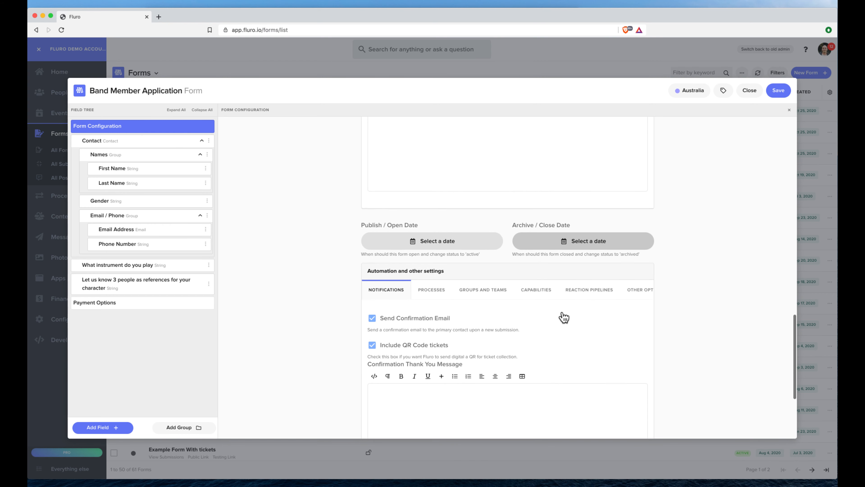
left_click(430, 151)
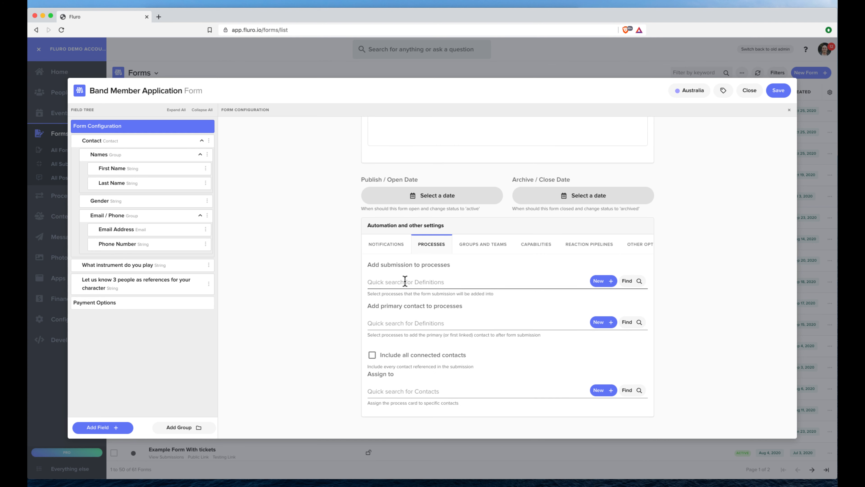
left_click(556, 283)
type("band")
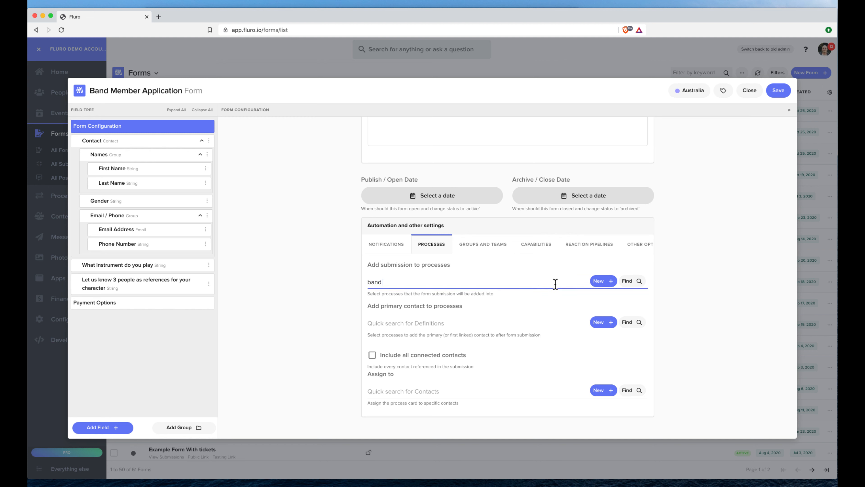
left_click(494, 324)
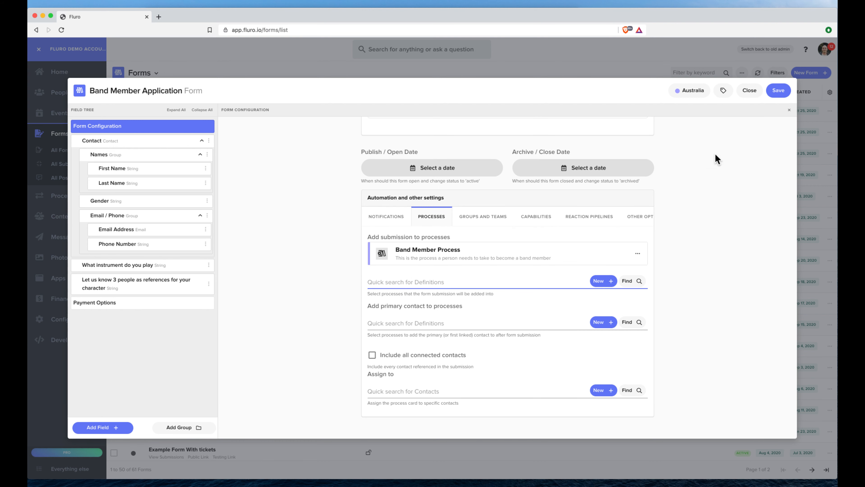
left_click(779, 91)
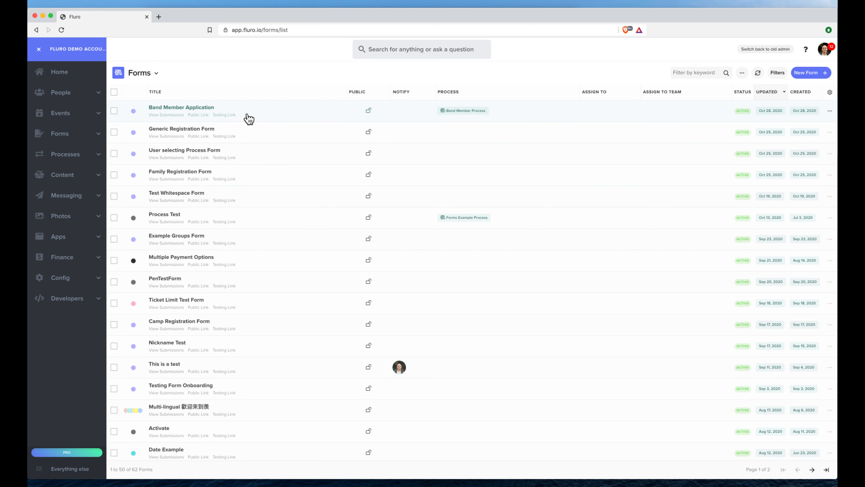
- On the public form, enter the applicant's first and last name, gender, email and phone number
left_click(199, 115)
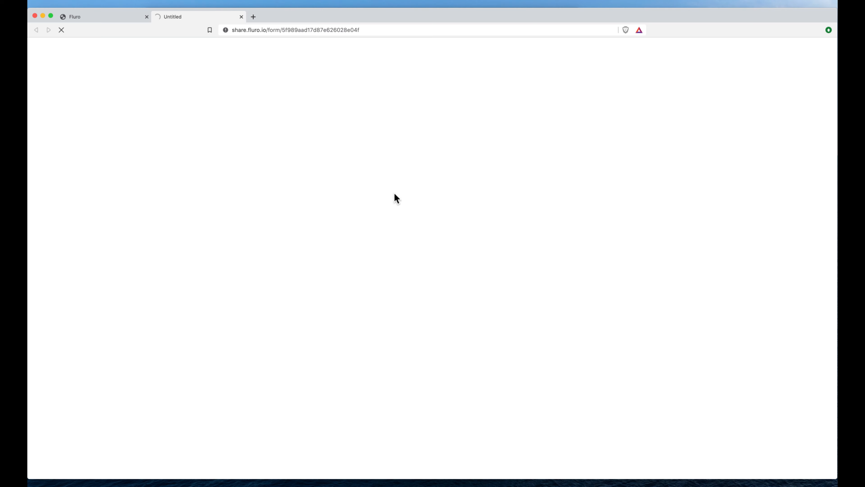
left_click(322, 135)
type("Mickey")
key("Tab")
type("M")
key("Tab")
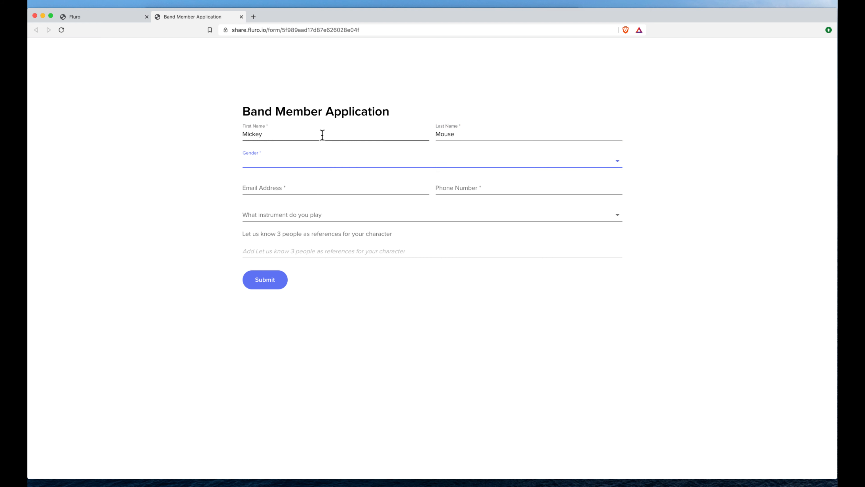
key("Tab")
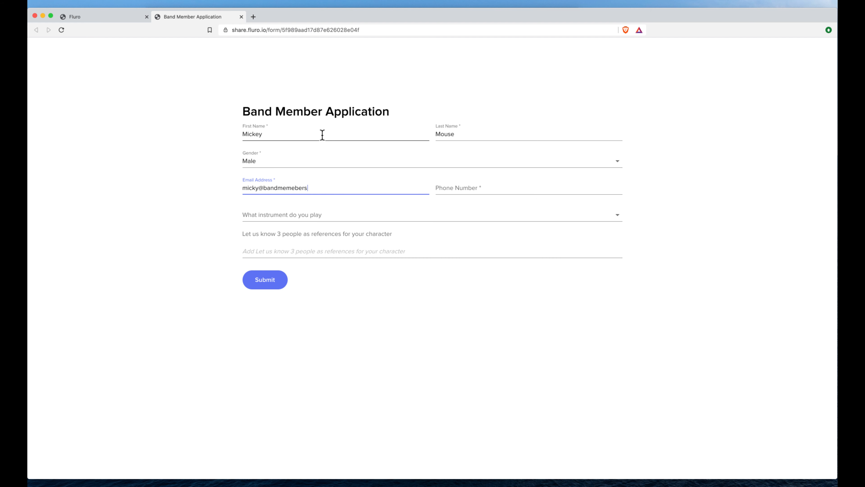
key("Tab")
- Choose Guitar as the instrument, add three character references, and submit the application
left_click(290, 214)
left_click(289, 252)
left_click(298, 251)
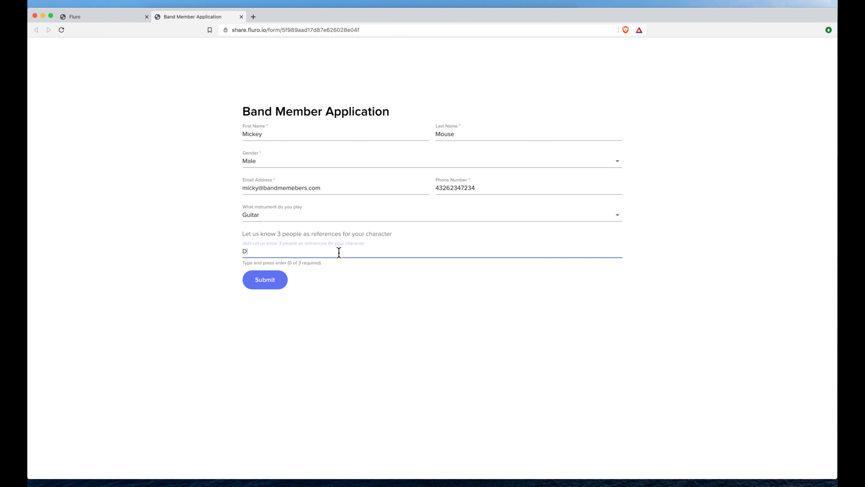
type("Pluto")
key("Return")
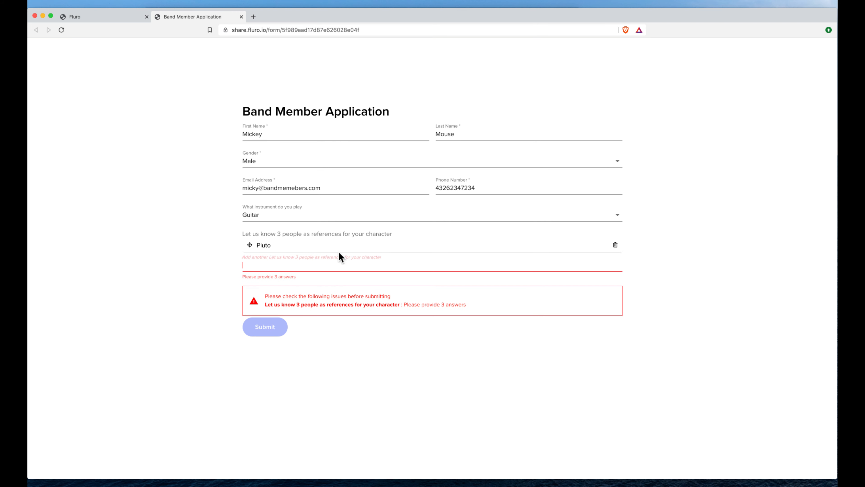
type("Donald Duck")
key("Return")
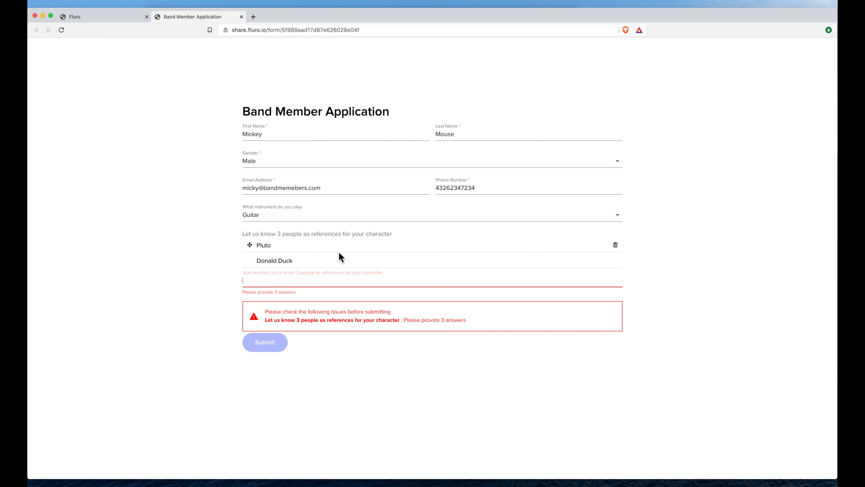
type("Minnie Mouse")
key("Return")
left_click(280, 300)
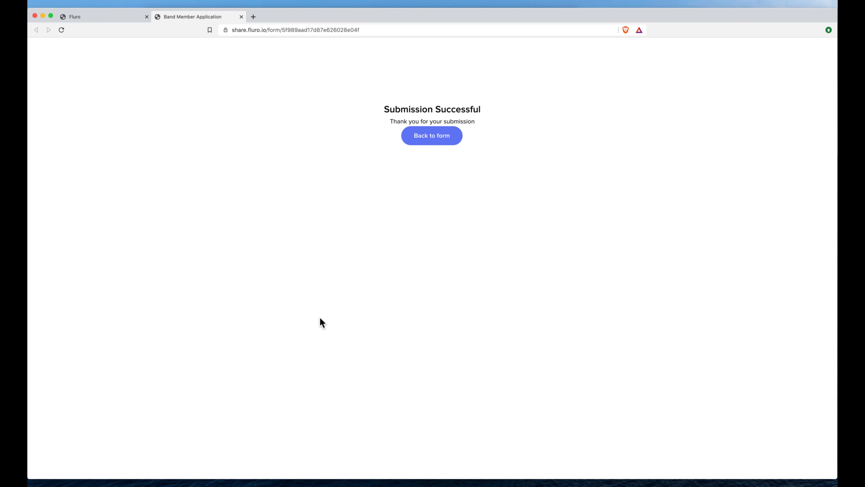
left_click(96, 22)
- Open the Band Member Process kanban board from the processes overview
left_click(75, 155)
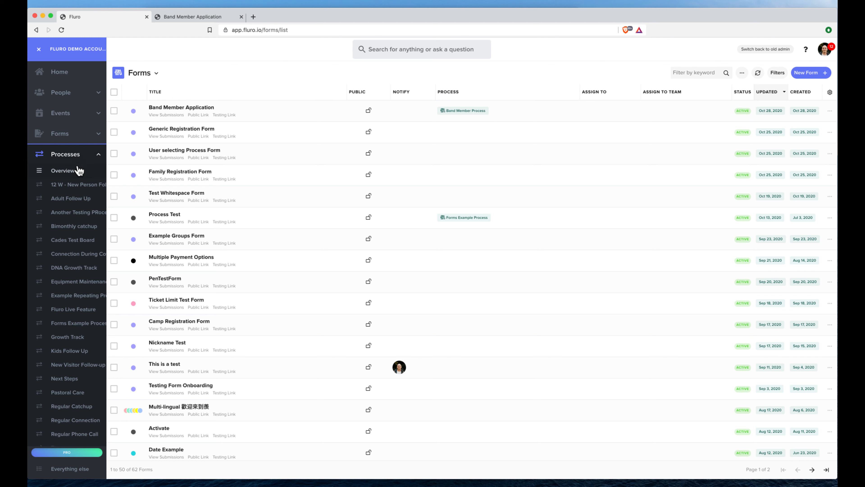
scroll(78, 218, "down", 5)
scroll(80, 212, "up", 4)
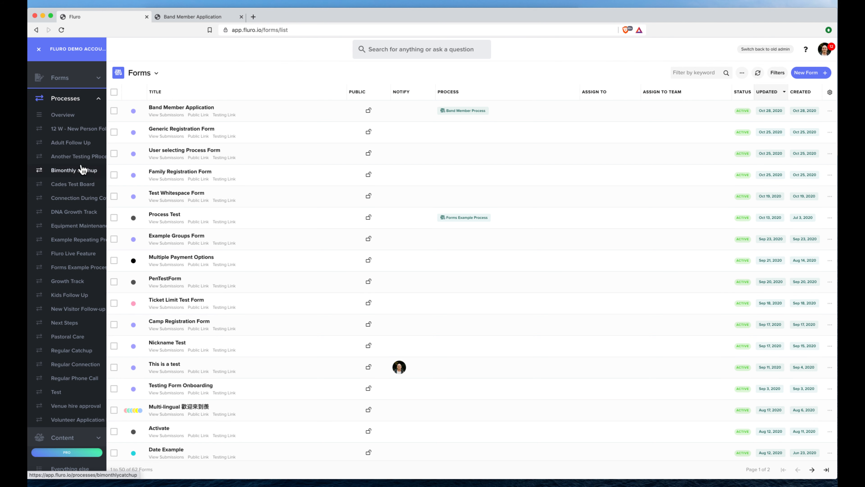
left_click(77, 116)
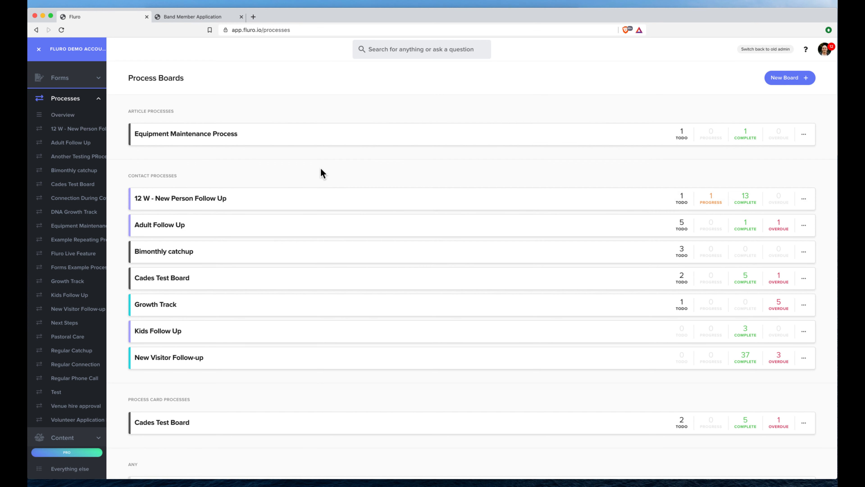
scroll(285, 169, "down", 8)
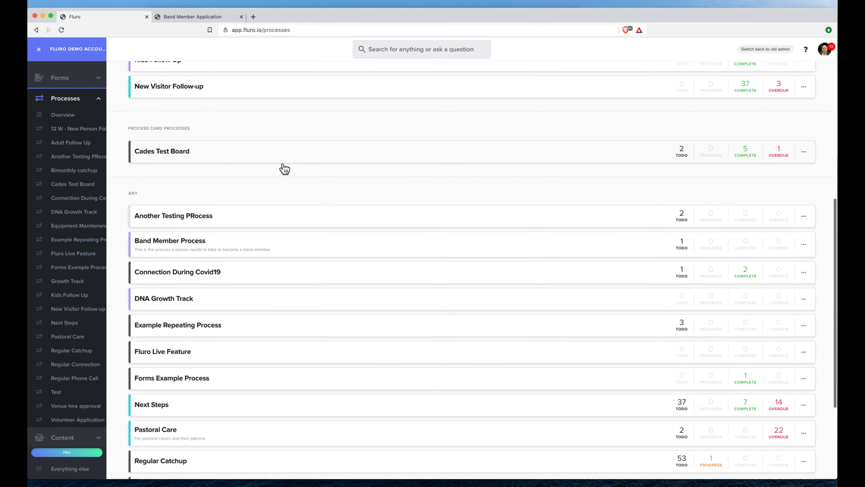
scroll(285, 168, "down", 2)
left_click(224, 207)
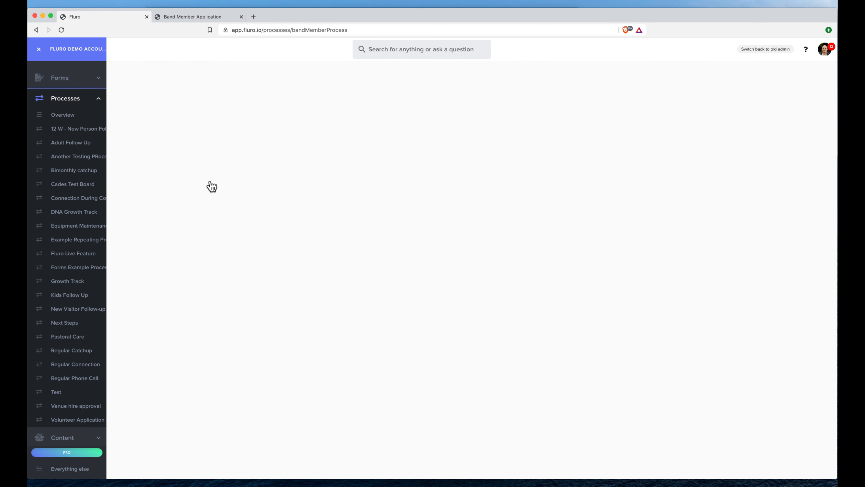
left_click(98, 102)
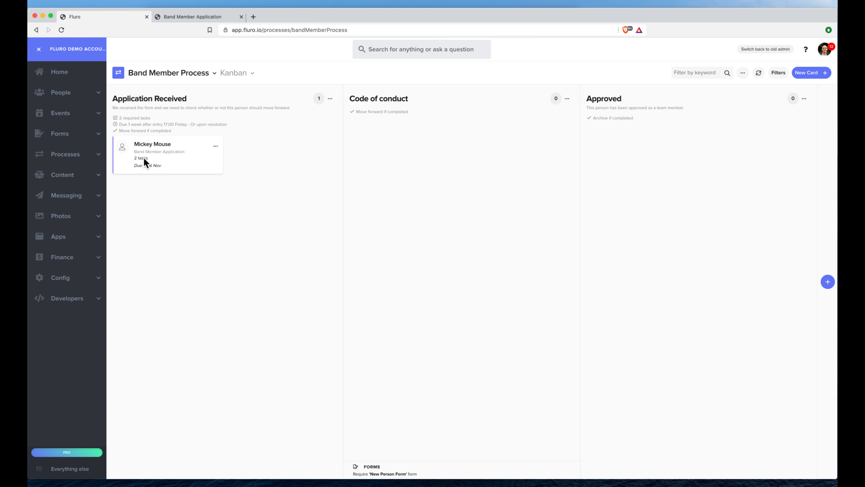
- Review the new applicant's card and its tasks, ticking off the first task
left_click(185, 159)
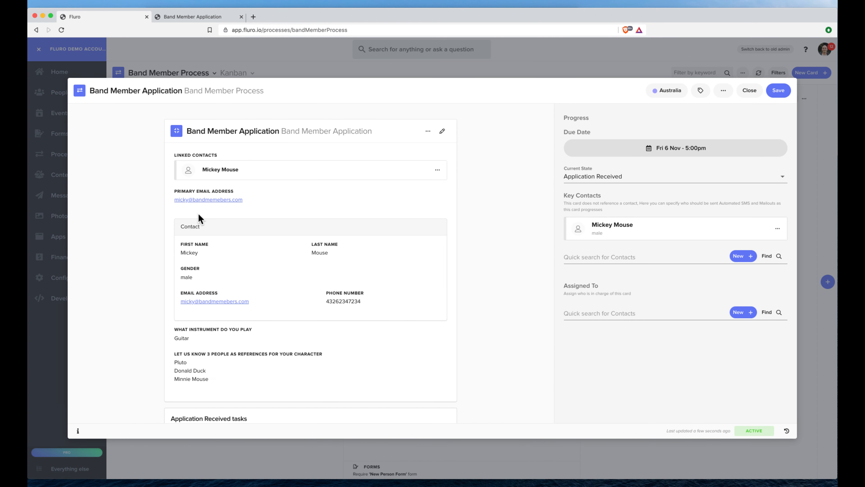
scroll(273, 347, "down", 2)
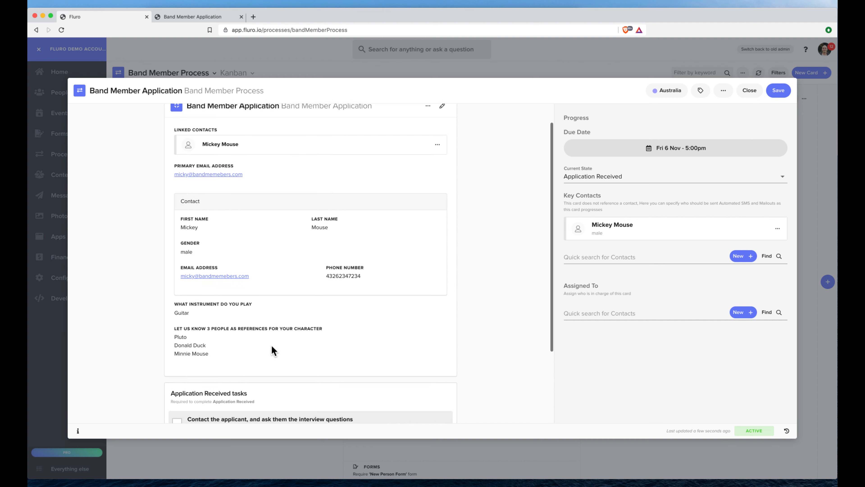
scroll(271, 344, "down", 5)
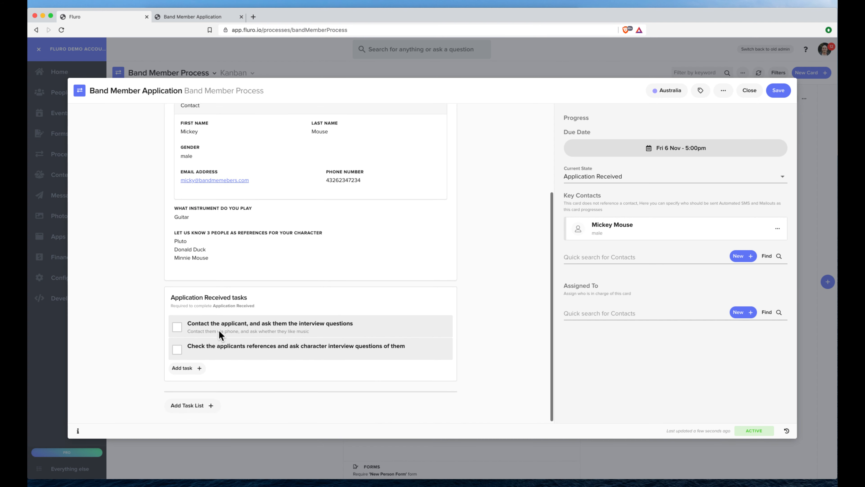
left_click(178, 326)
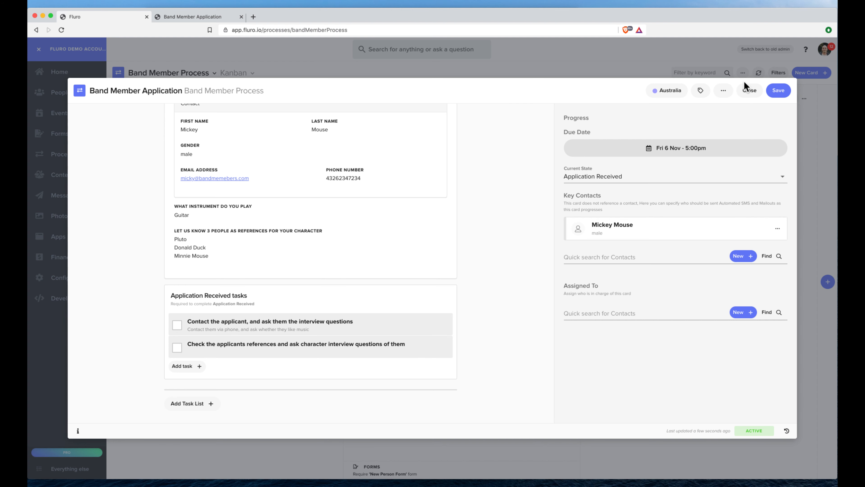
left_click(748, 89)
- Set the Application Received column to auto-assign its cards to the chosen team member
left_click(330, 99)
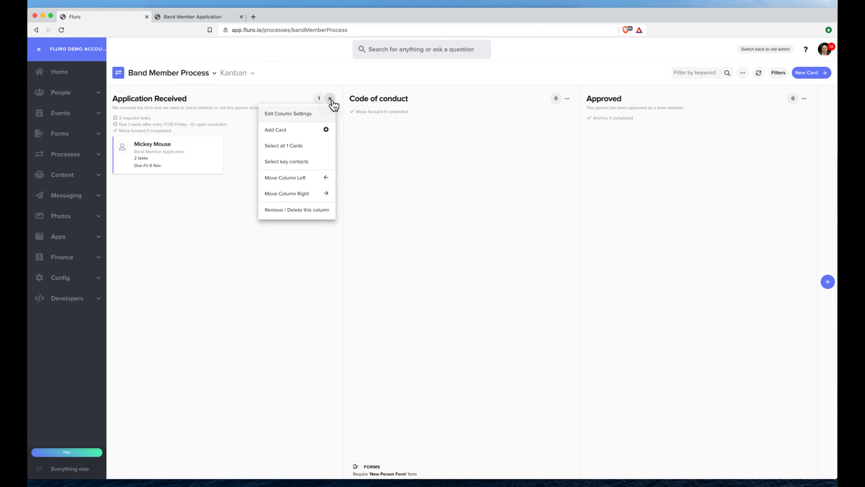
left_click(303, 119)
left_click(504, 119)
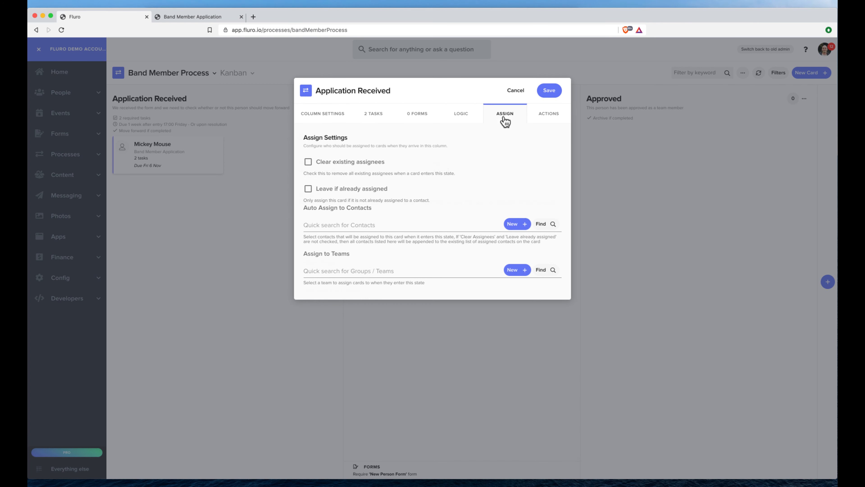
left_click(349, 225)
left_click(372, 226)
type("cade")
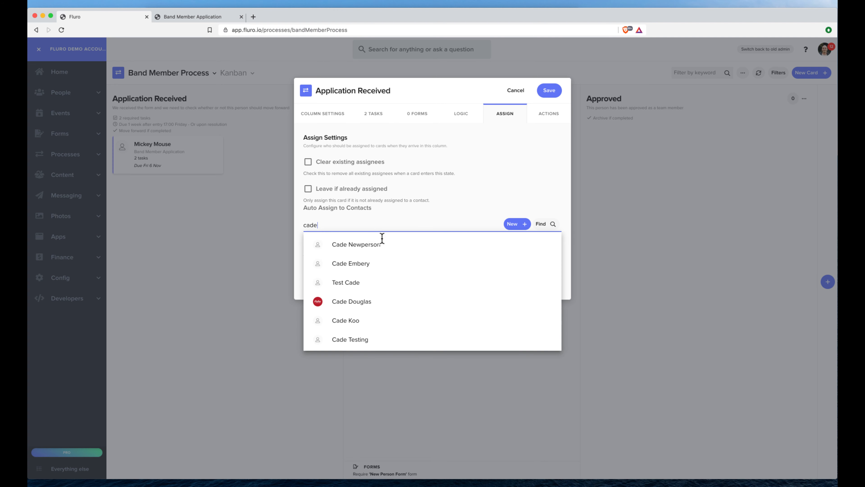
left_click(367, 265)
left_click(550, 98)
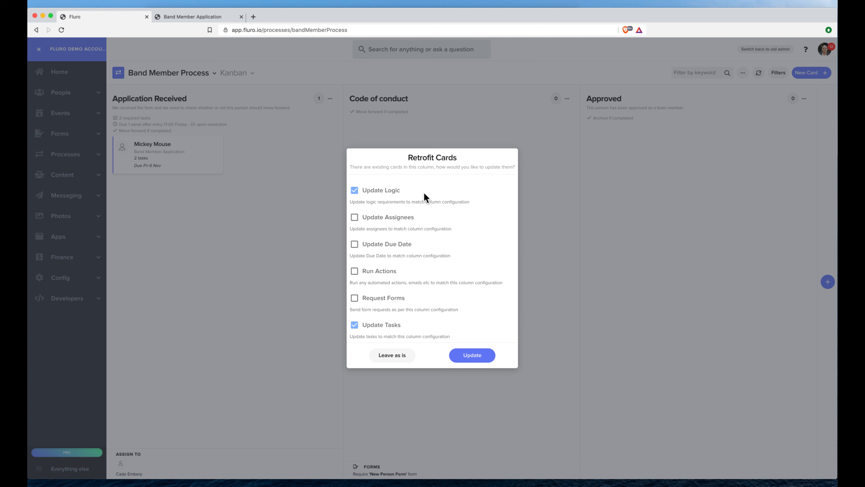
- Apply the new assignee and due date to the existing cards
left_click(353, 219)
left_click(353, 247)
left_click(477, 358)
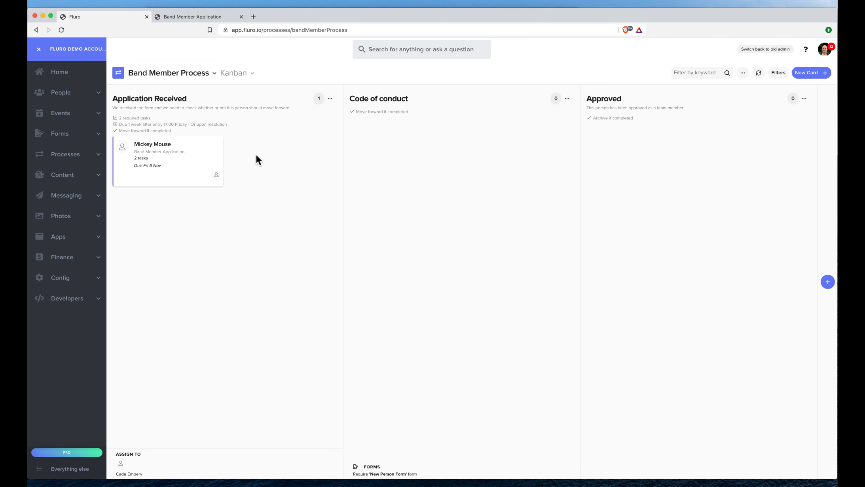
- Reopen the applicant's card and mark the references check task Complete
left_click(177, 158)
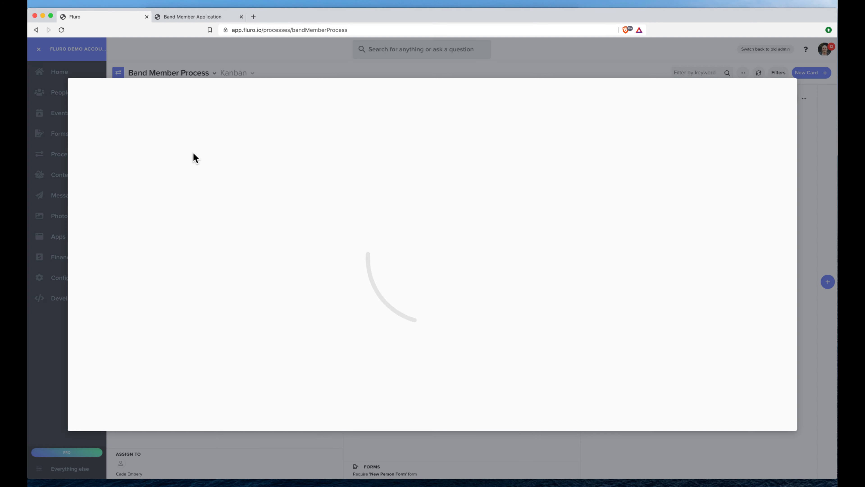
scroll(391, 184, "down", 1)
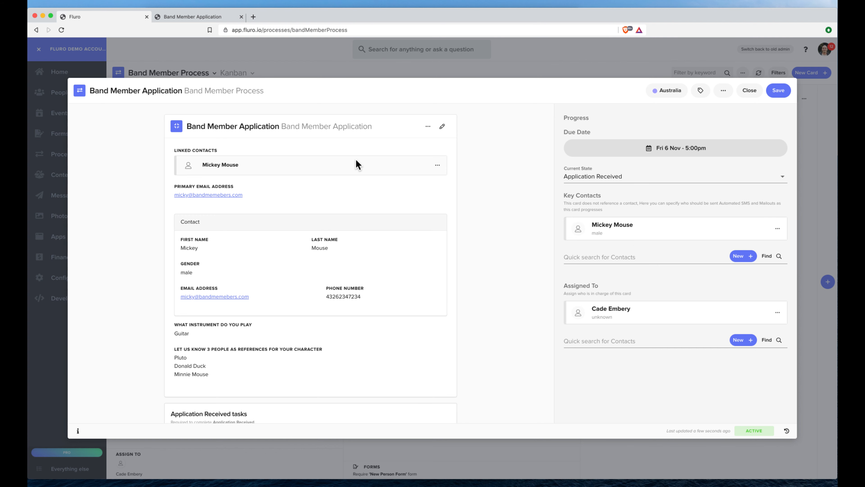
scroll(357, 160, "down", 5)
scroll(358, 158, "down", 3)
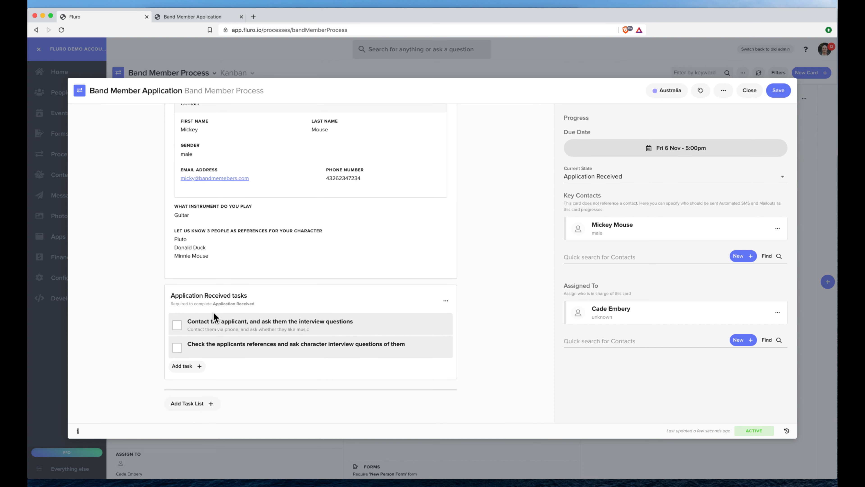
left_click(177, 350)
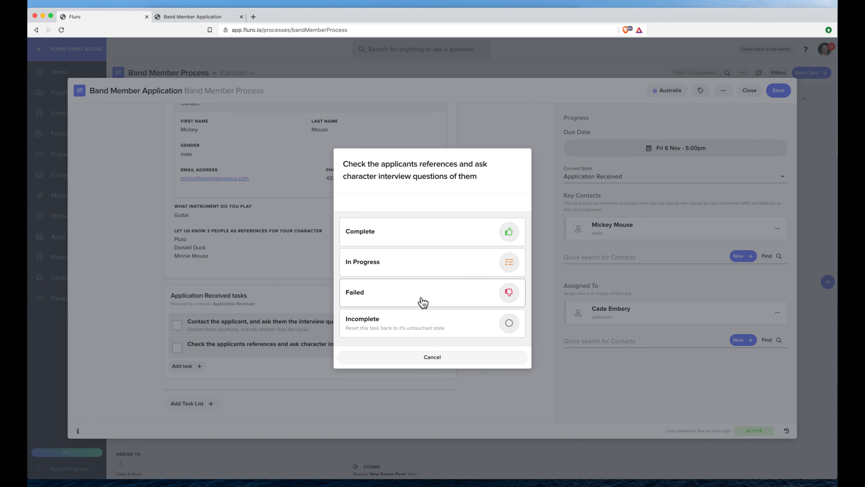
left_click(435, 234)
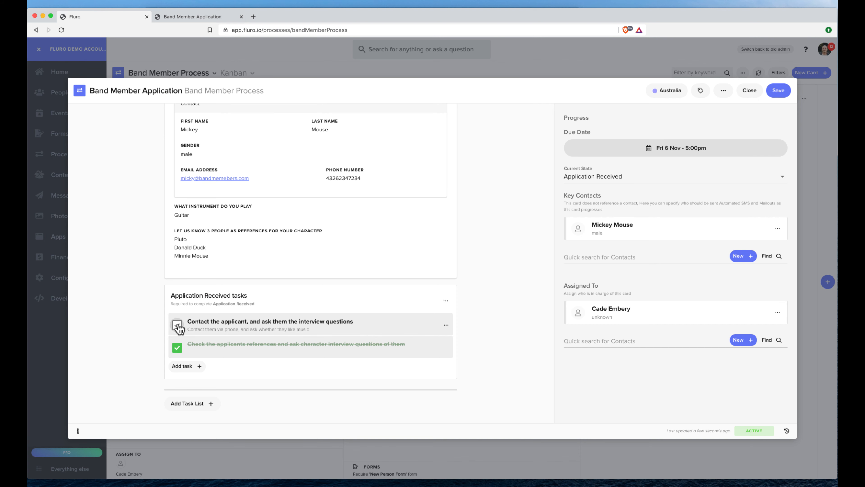
- Bring up the outcome choices for the contact-the-applicant task
scroll(177, 327, "up", 5)
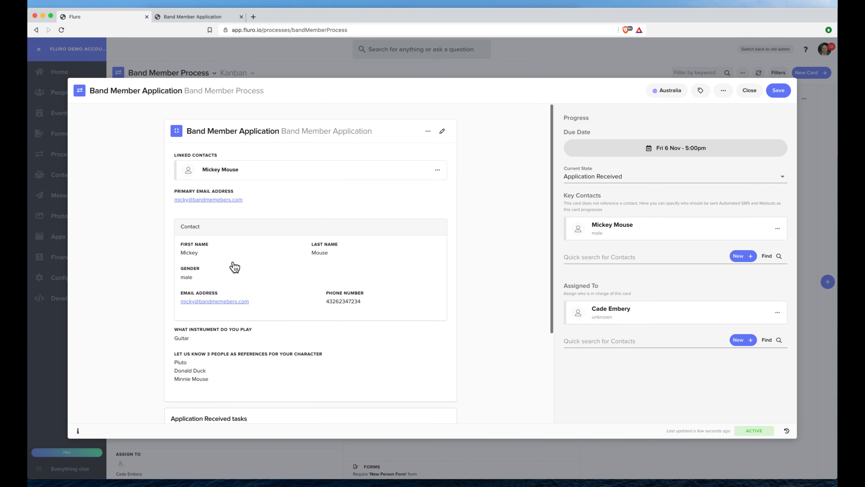
scroll(269, 237, "down", 2)
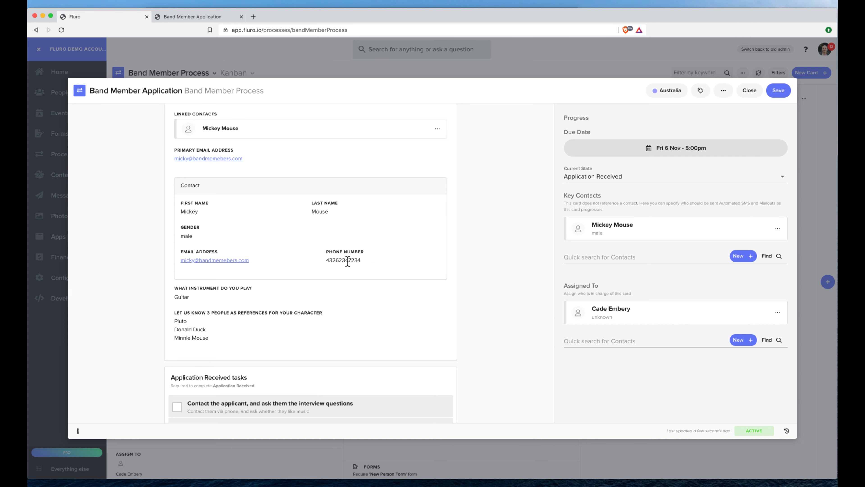
scroll(344, 258, "down", 4)
left_click(176, 325)
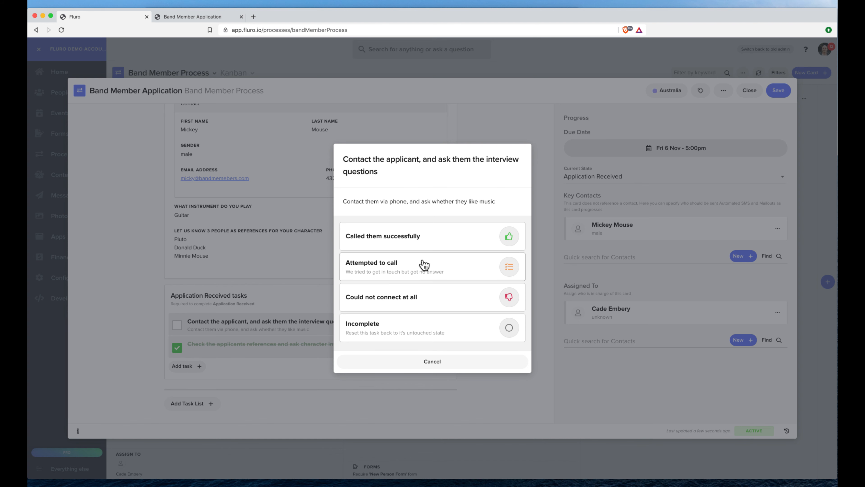
- Record 'Called them successfully' as a connected Call with a comment that it went great
left_click(415, 241)
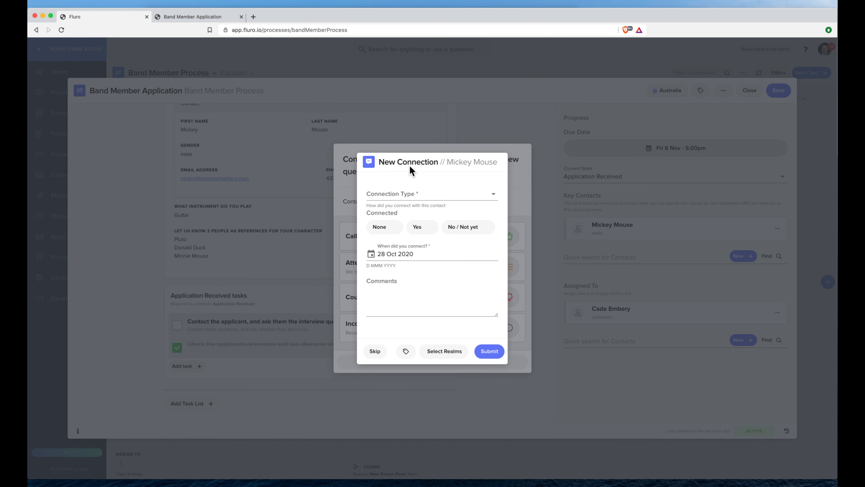
left_click(413, 194)
left_click(410, 213)
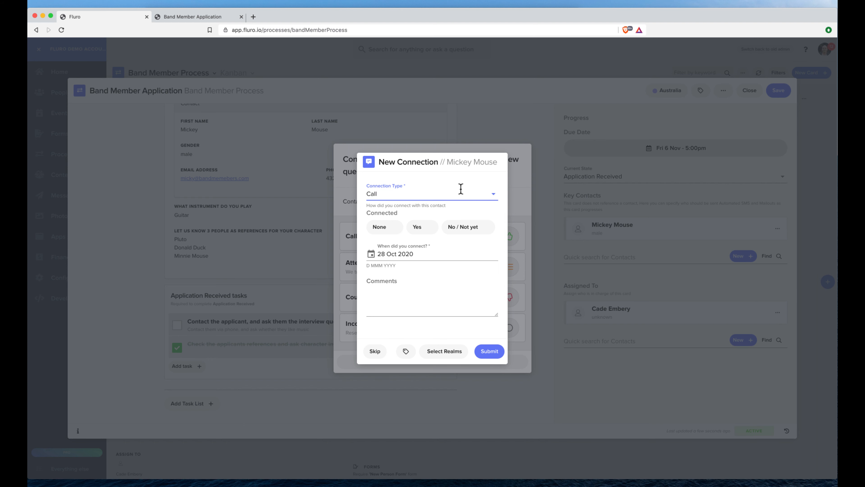
left_click(429, 230)
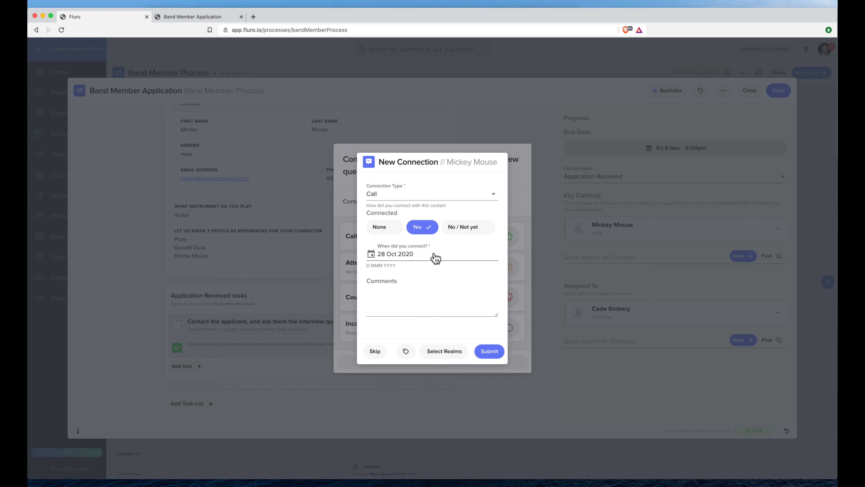
left_click(410, 284)
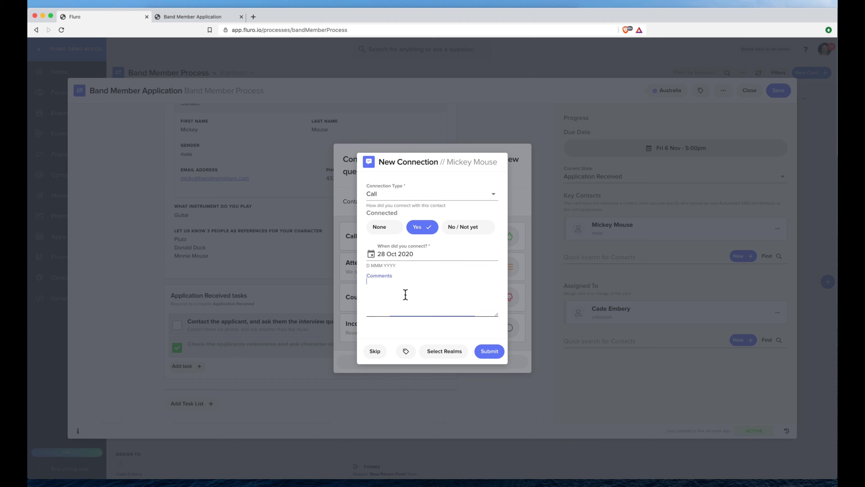
type("It was a great call he's going to be great")
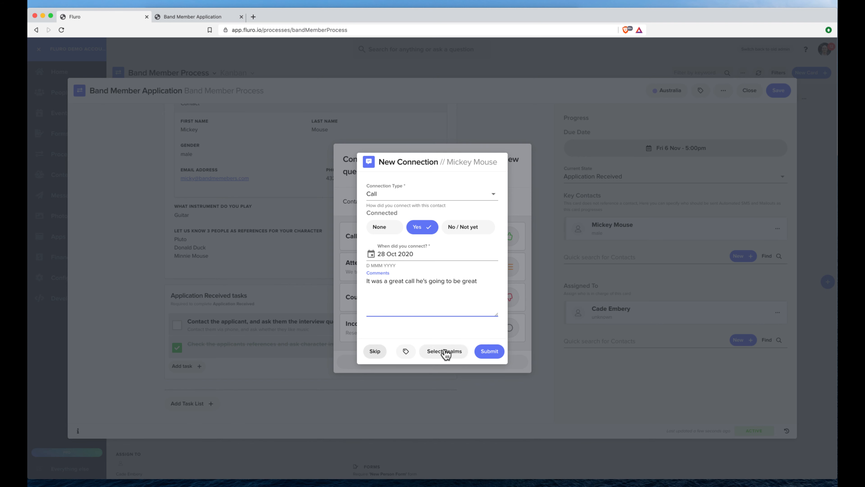
- Tag the call connection to the Geelong realm, submit it and save the card
left_click(485, 350)
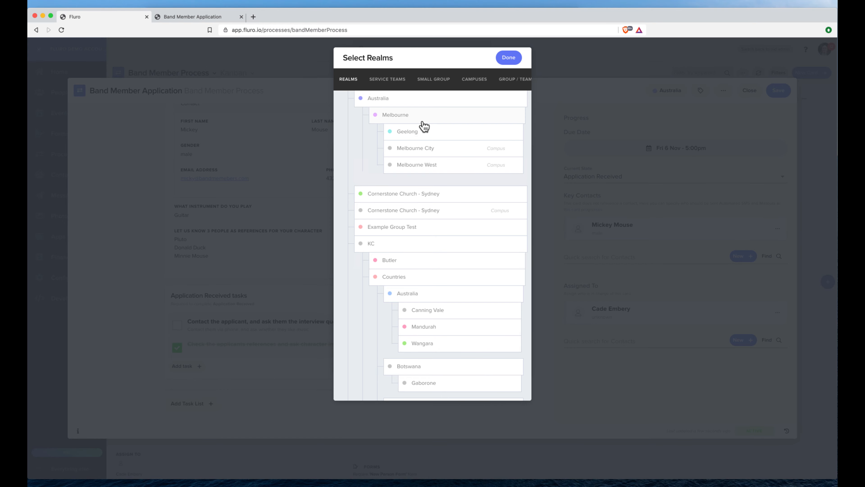
left_click(421, 126)
left_click(509, 57)
left_click(488, 353)
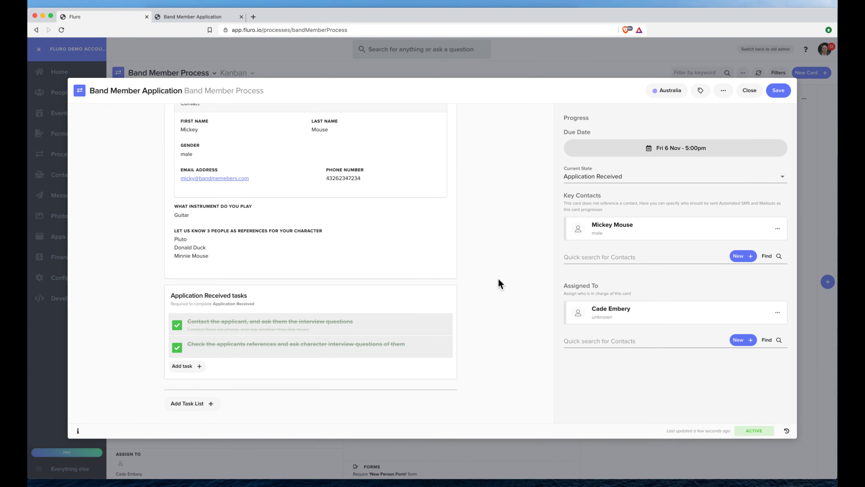
left_click(777, 90)
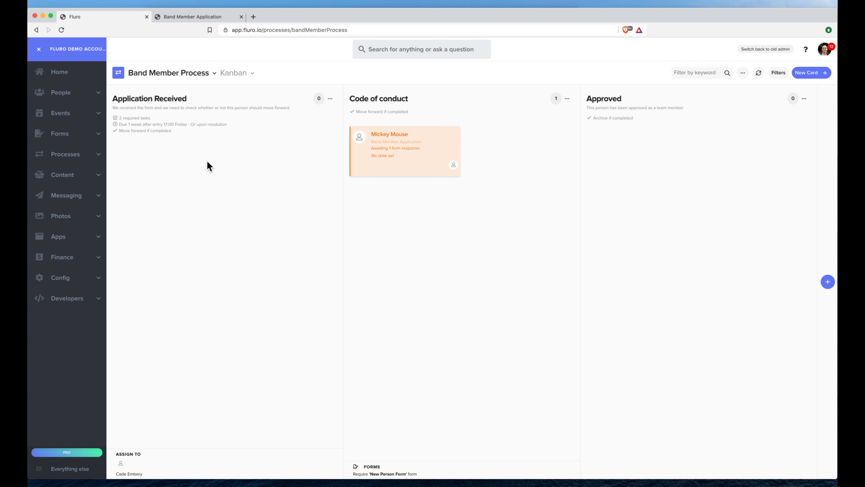
- Link the first existing New Person Form response to the applicant's card in Code of conduct
left_click(408, 151)
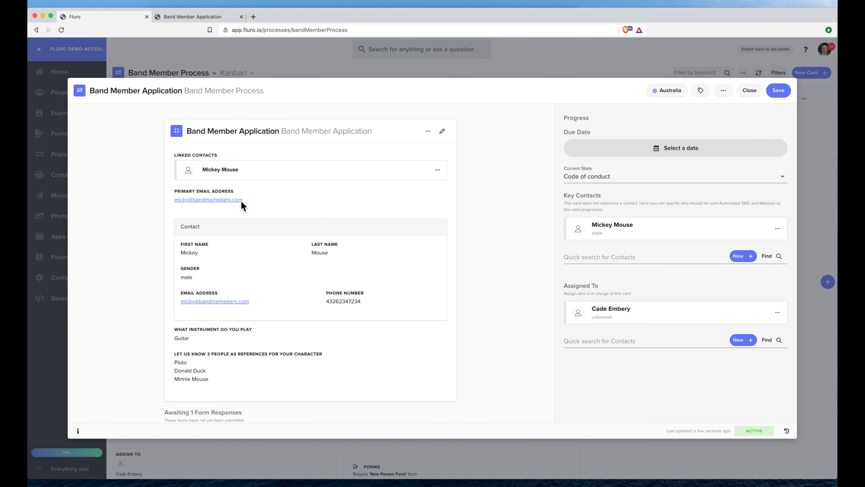
scroll(241, 202, "down", 5)
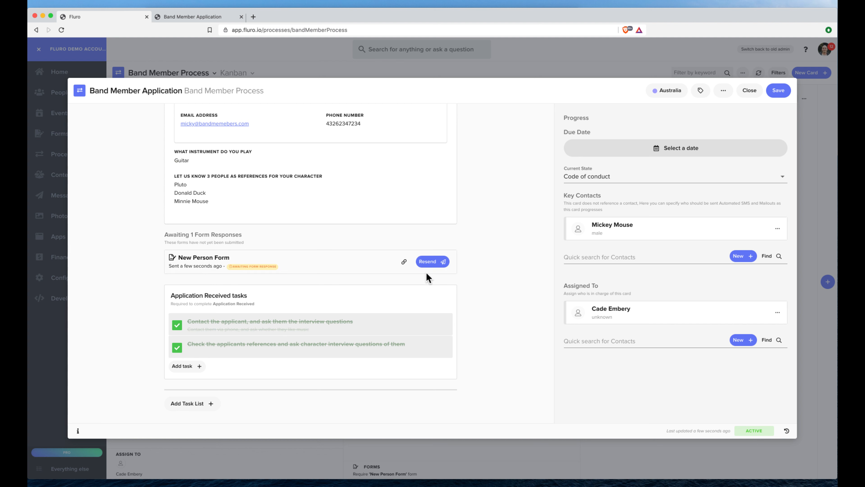
left_click(404, 262)
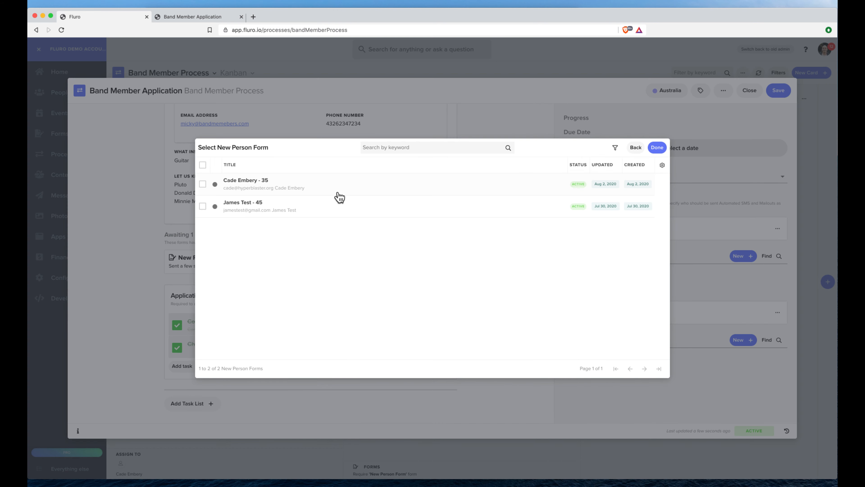
left_click(307, 196)
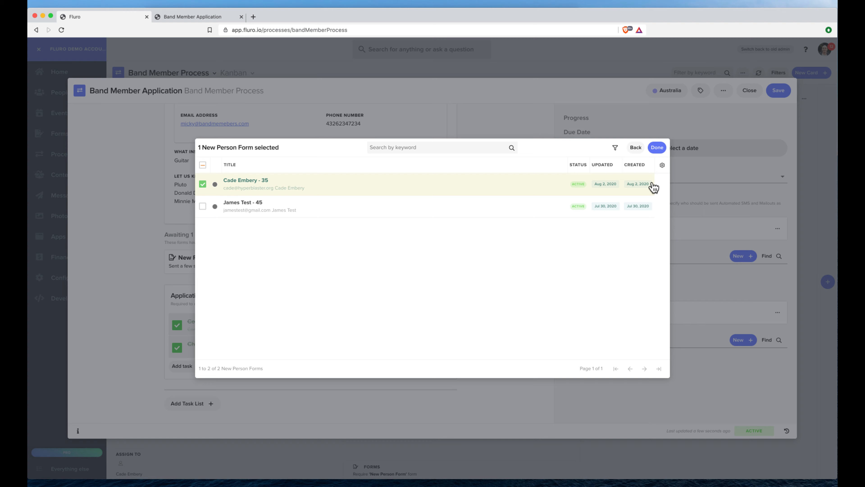
left_click(657, 147)
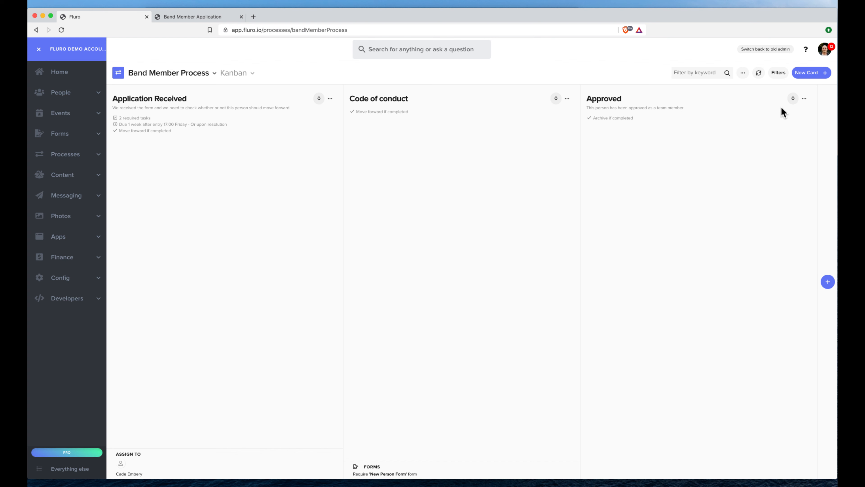
- Include archived cards in the board's status filter
left_click(778, 72)
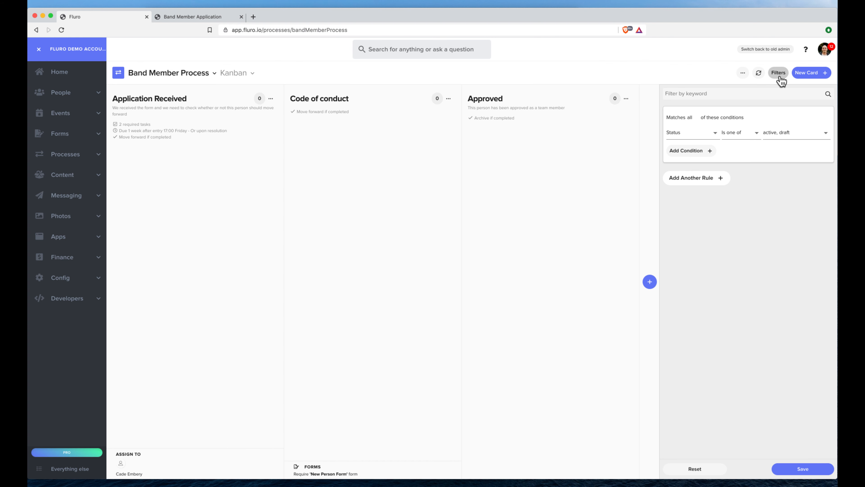
left_click(783, 132)
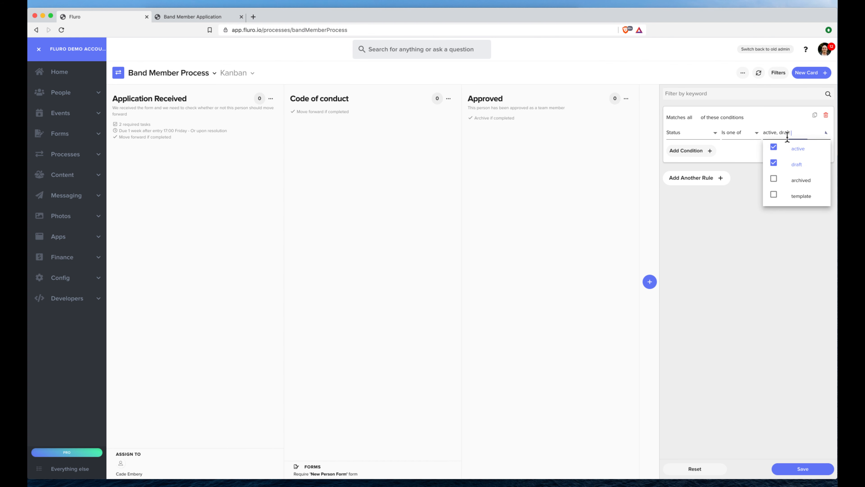
left_click(798, 177)
left_click(779, 72)
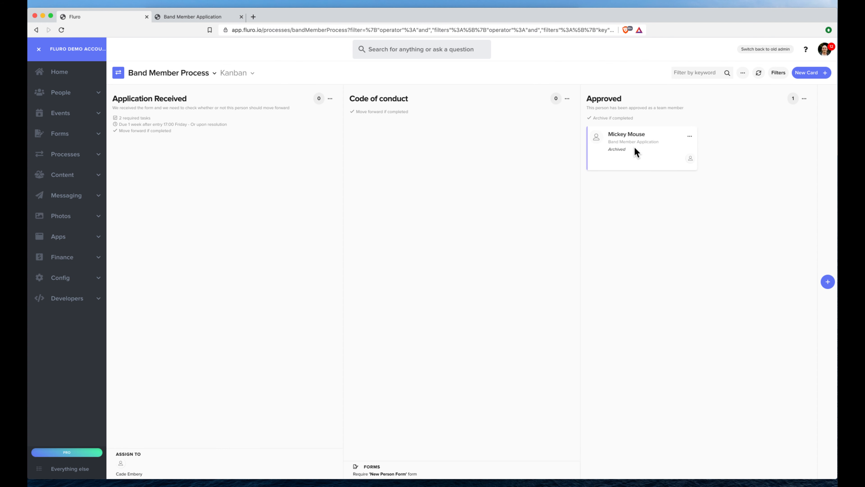
- Search the account for the applicant's name
left_click(380, 56)
type("m")
key("Return")
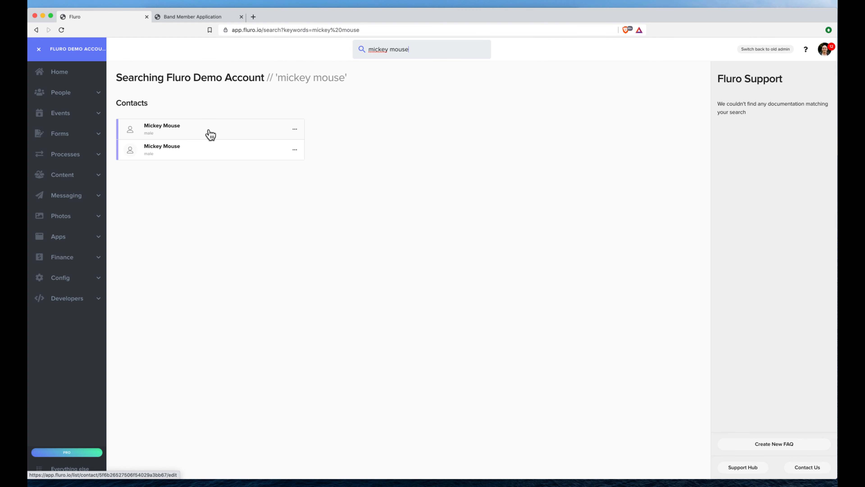
- Check the first matching contact's Activity Timeline, then return to the search results
left_click(210, 135)
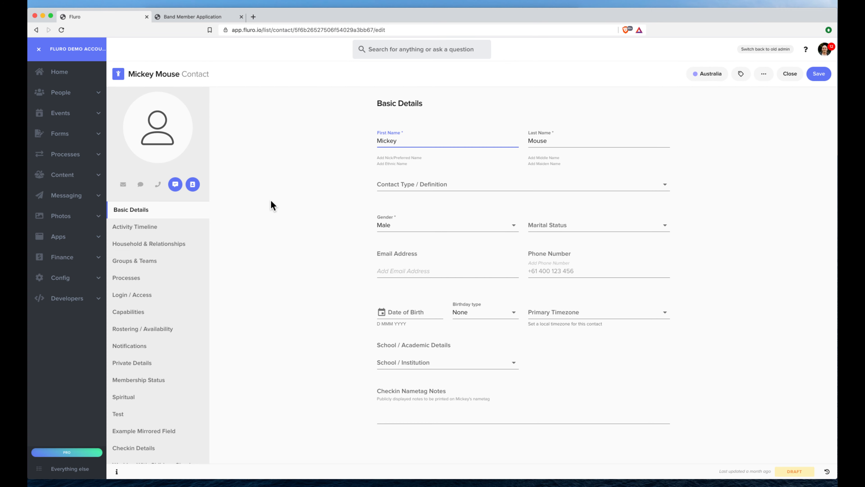
left_click(169, 225)
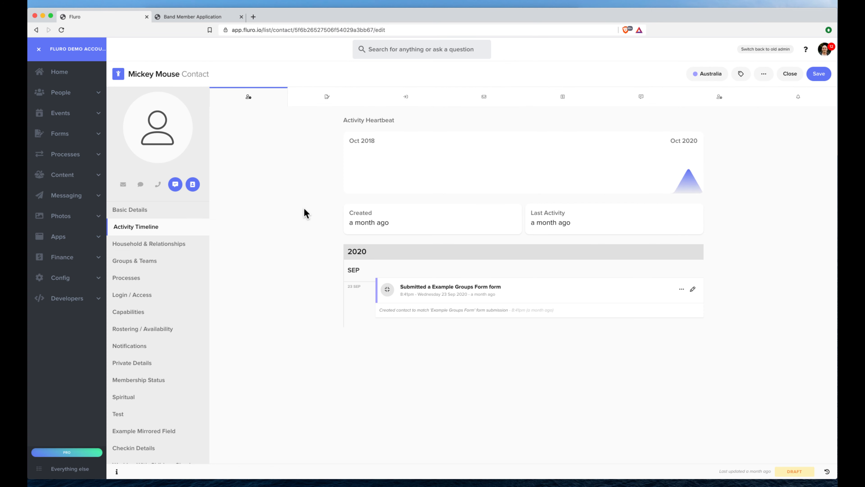
left_click(36, 30)
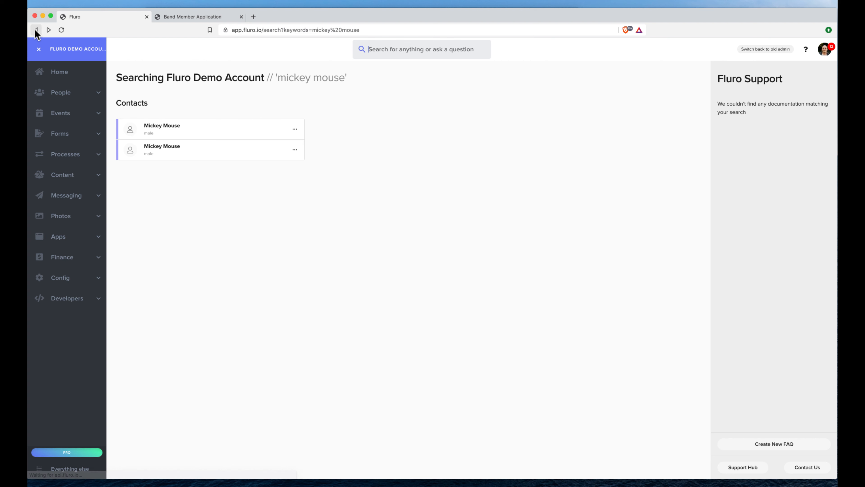
- Review the second contact's timeline for the form email, logged call and submission, then its Processes and Basic Details
left_click(205, 156)
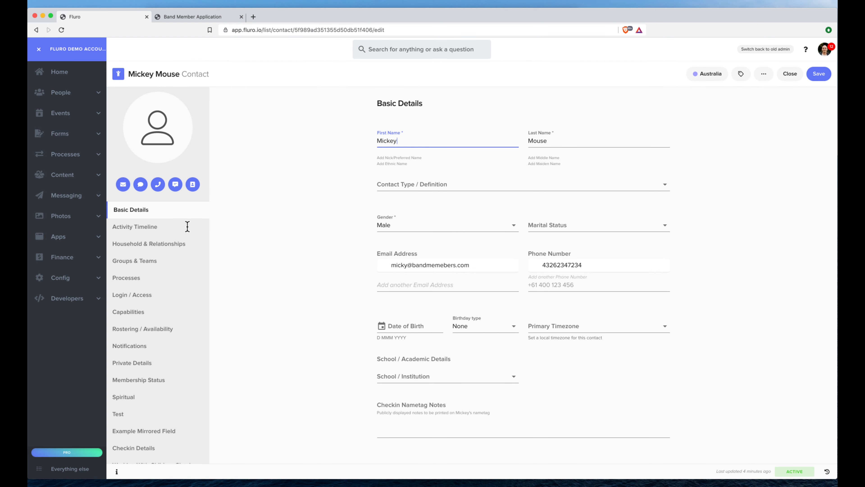
left_click(167, 229)
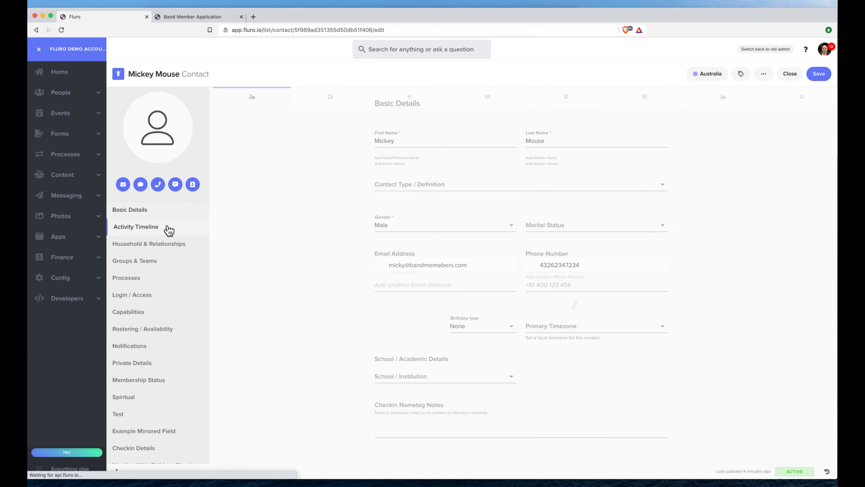
scroll(293, 199, "down", 1)
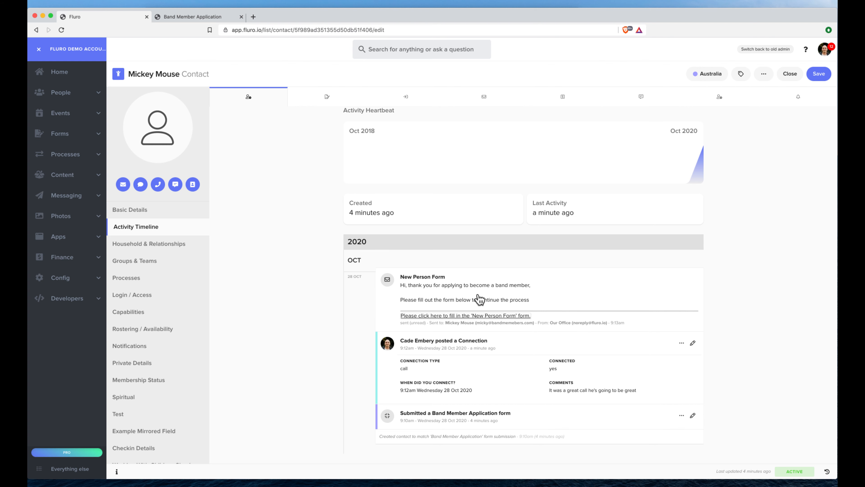
scroll(484, 299, "up", 1)
left_click(162, 278)
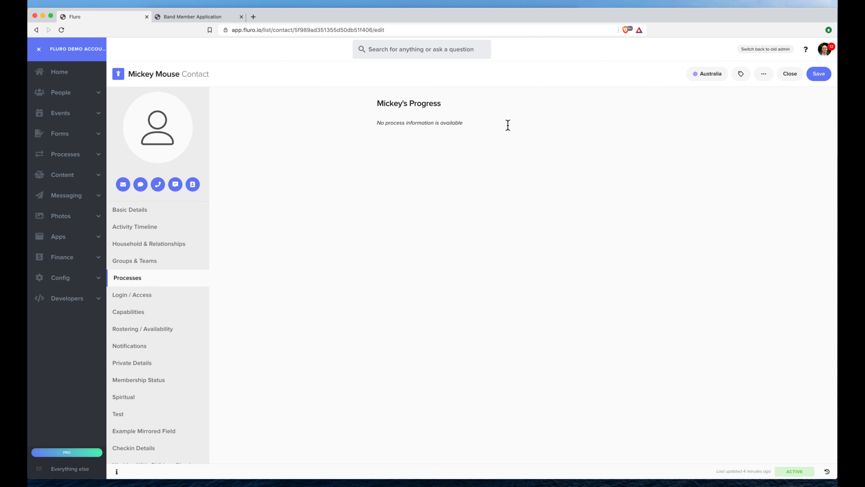
left_click(181, 214)
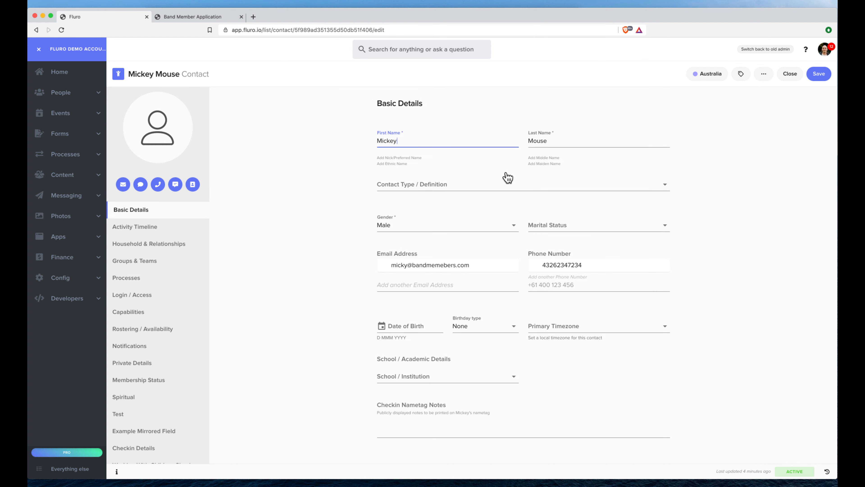
left_click(567, 109)
- Open the Band Member Process board from the Processes overview in the sidebar
left_click(81, 156)
left_click(80, 173)
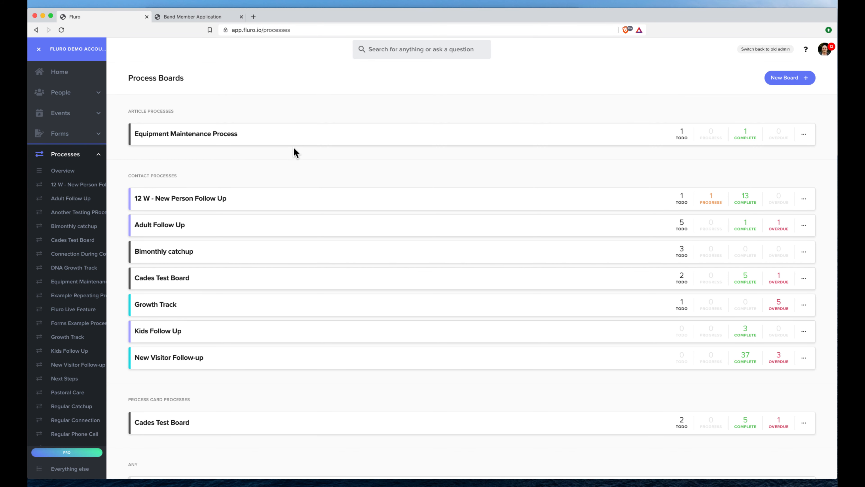
scroll(275, 254, "down", 5)
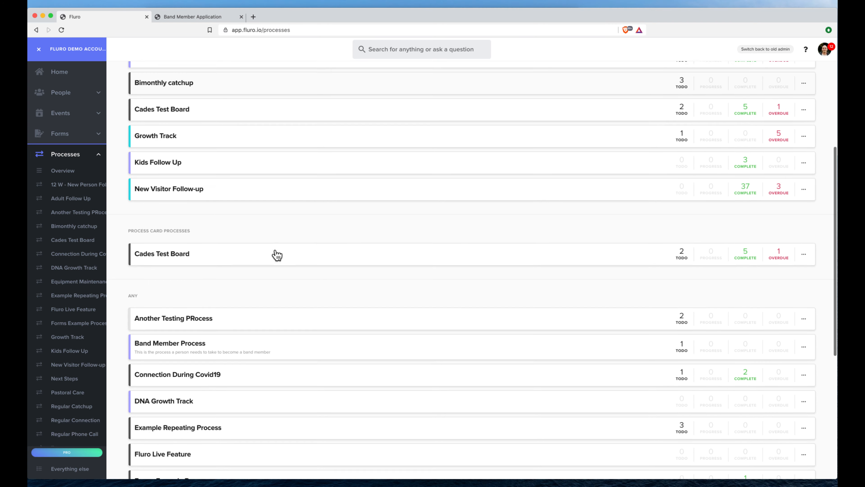
scroll(276, 254, "down", 2)
left_click(267, 282)
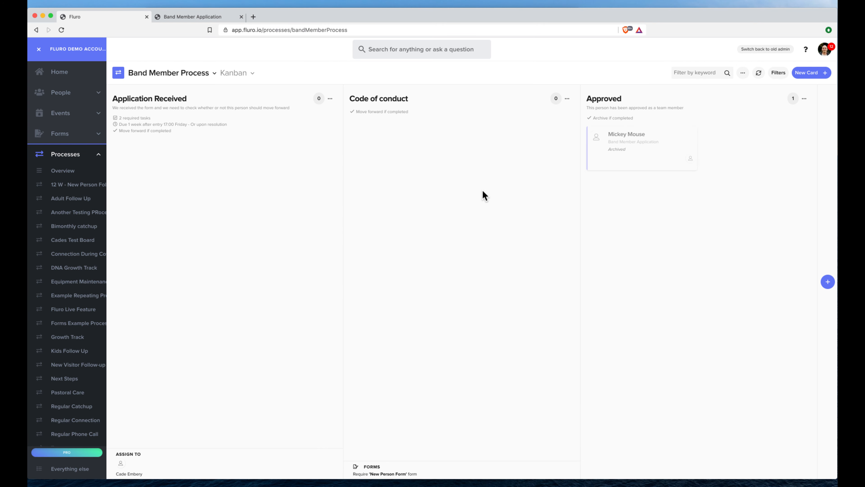